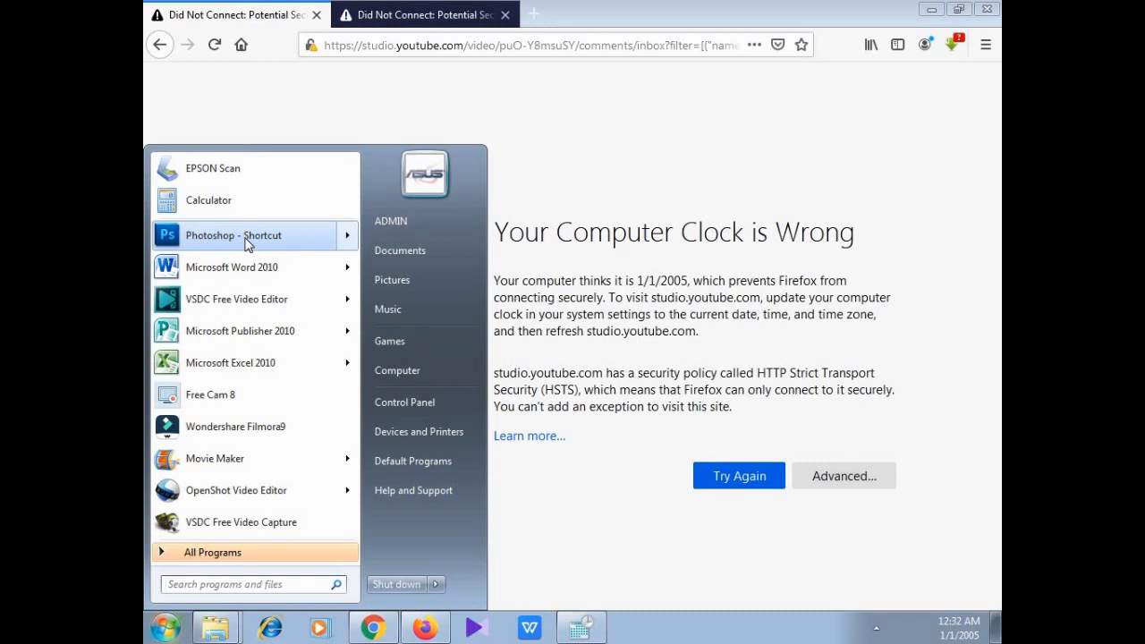
Launch Adobe Photoshop CS5 and maximize its window
{"action": "left_click", "coordinate": [249, 239]}
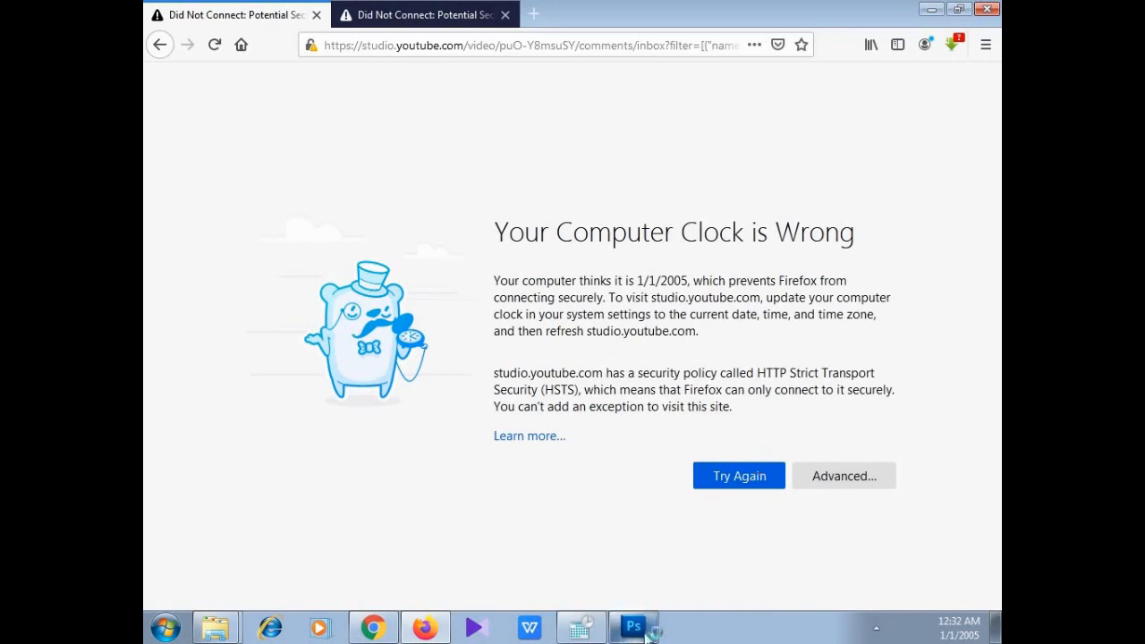
{"action": "mouse_move", "coordinate": [638, 629]}
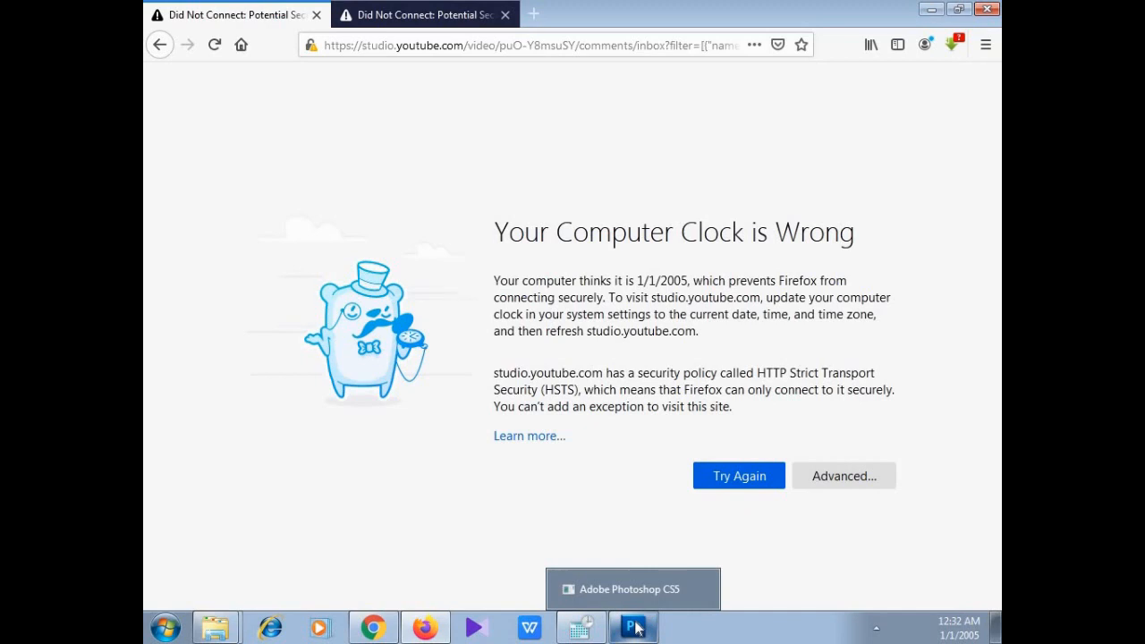
{"action": "left_click", "coordinate": [636, 630]}
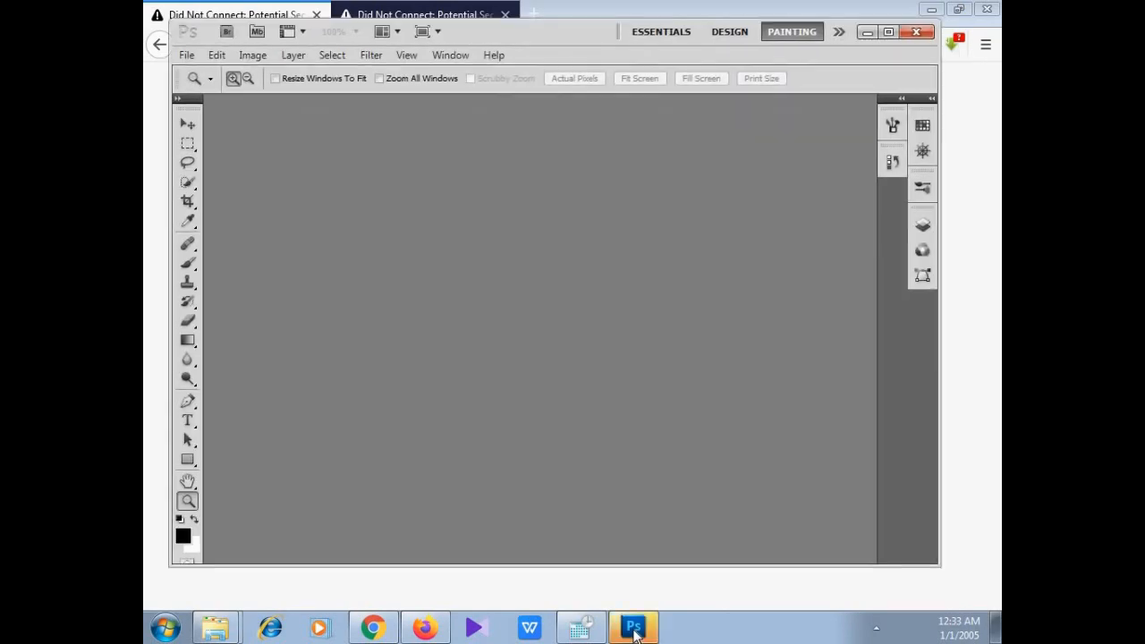
{"action": "left_click", "coordinate": [890, 36]}
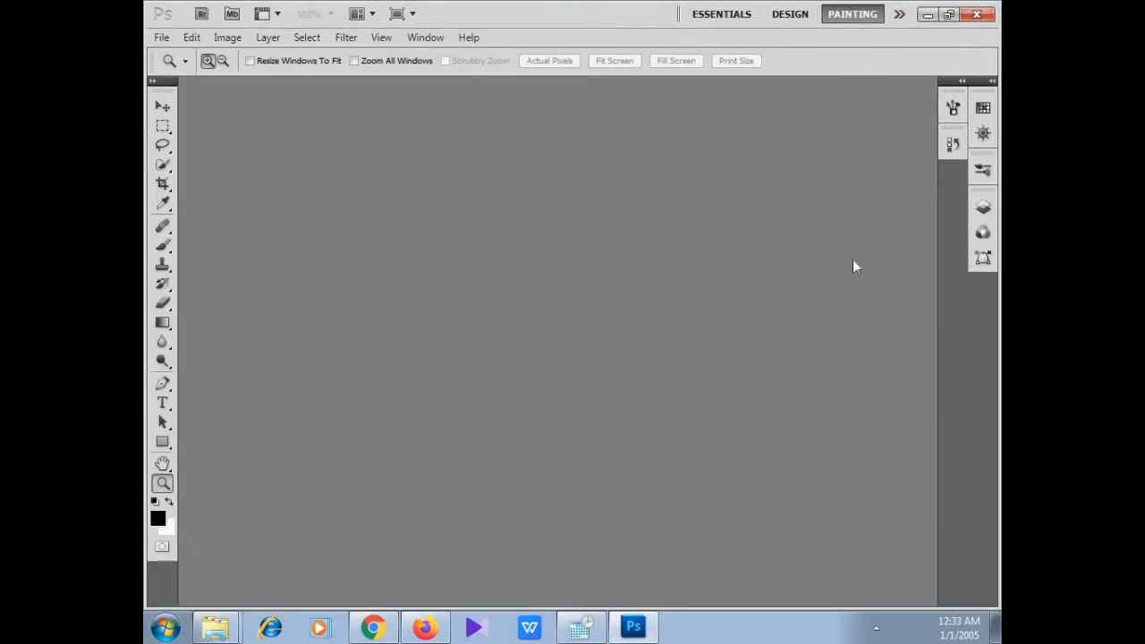
Bring up the Open dialog and show the contents of the Desktop folder
{"action": "double_click", "coordinate": [596, 313]}
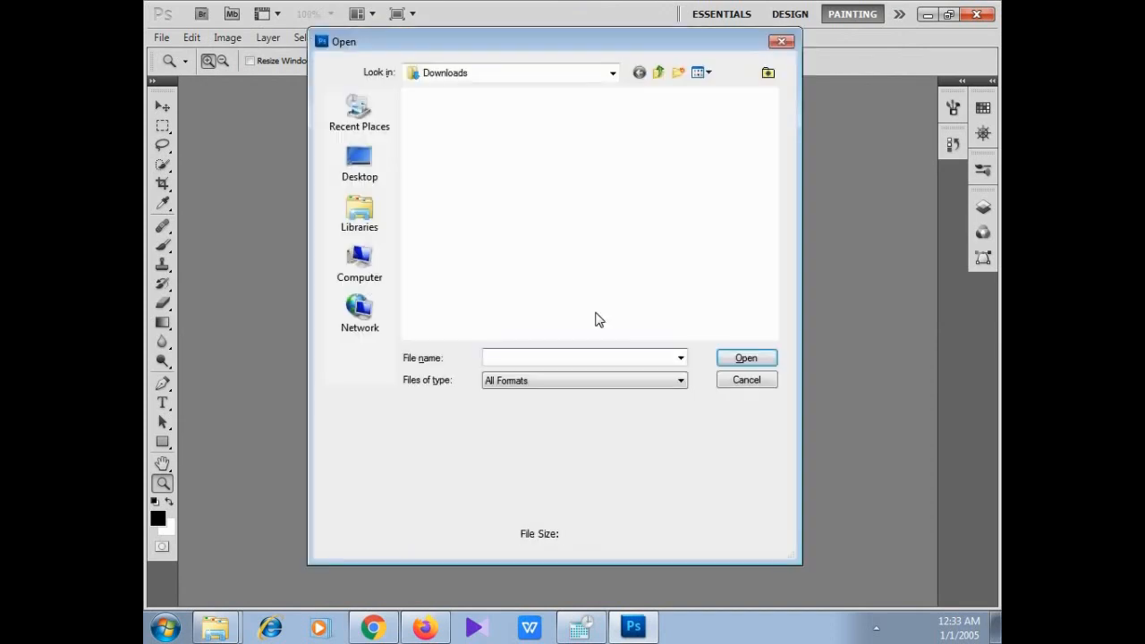
{"action": "left_click", "coordinate": [372, 178]}
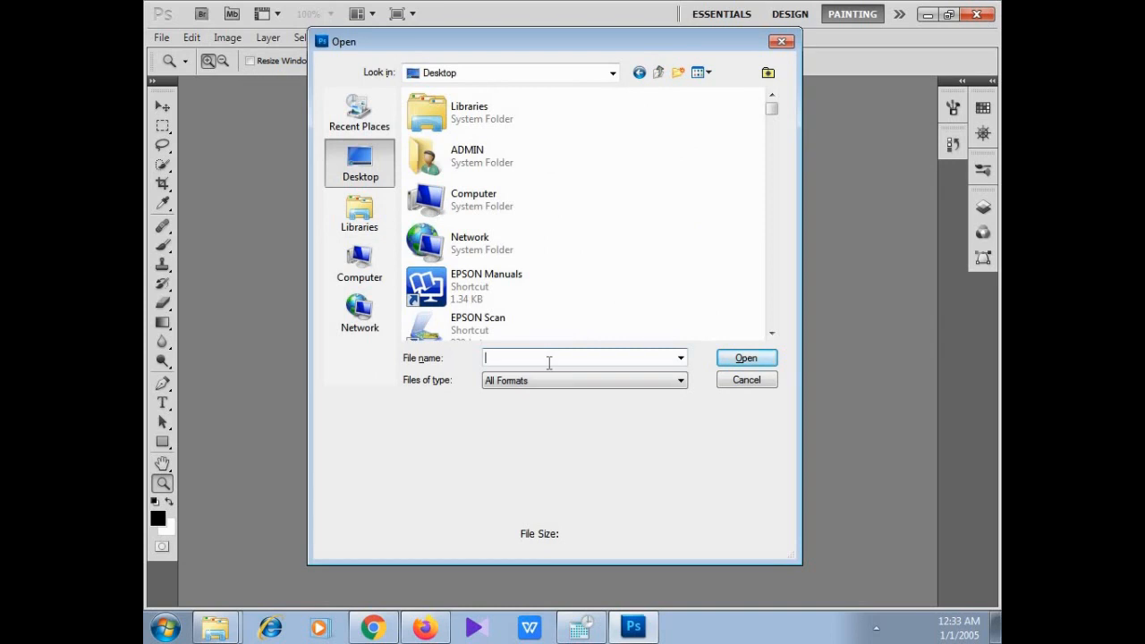
{"action": "type", "text": "imhg"}
{"action": "key", "text": "BackSpace"}
{"action": "key", "text": "BackSpace"}
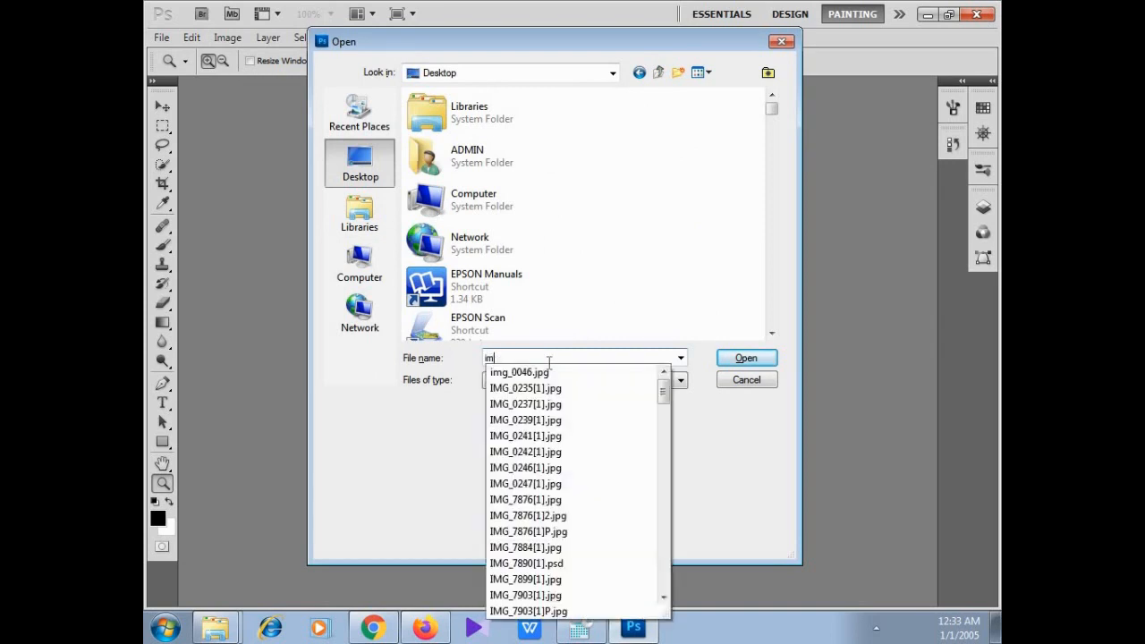
{"action": "type", "text": "g_07"}
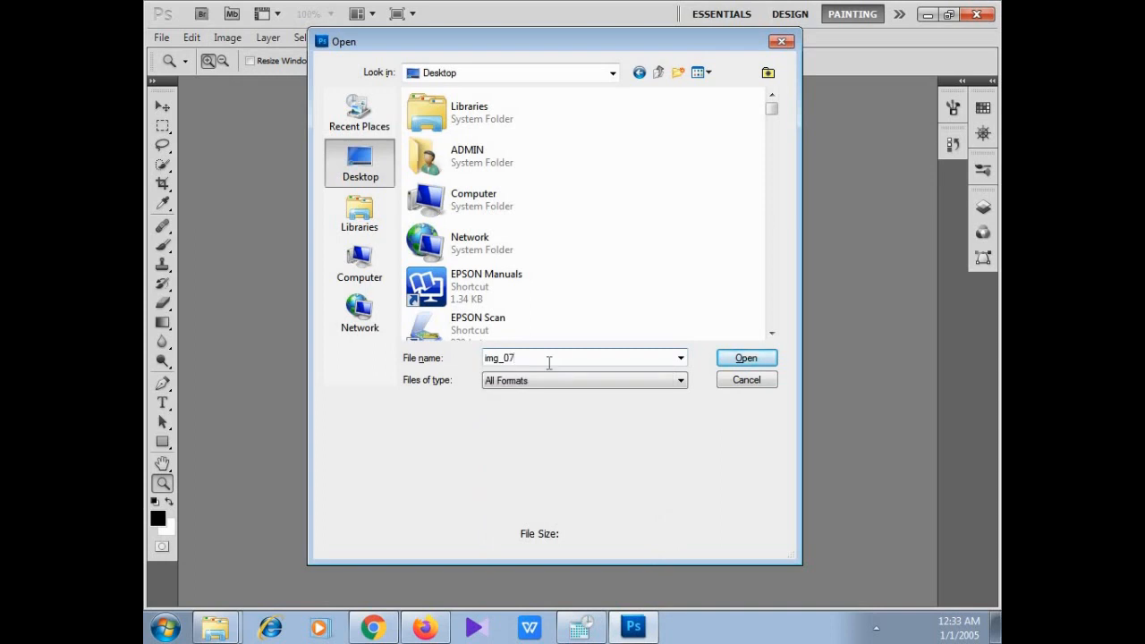
{"action": "type", "text": "84"}
{"action": "key", "text": "BackSpace"}
{"action": "key", "text": "BackSpace"}
{"action": "key", "text": "BackSpace"}
{"action": "key", "text": "BackSpace"}
{"action": "key", "text": "BackSpace"}
{"action": "key", "text": "BackSpace"}
{"action": "key", "text": "BackSpace"}
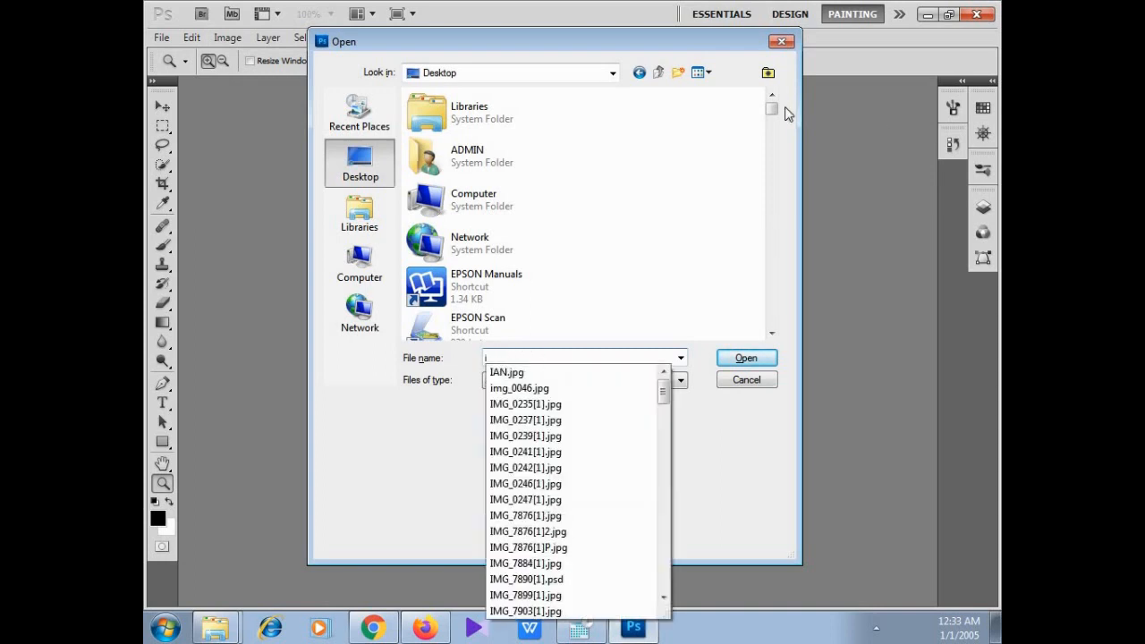
Find the IMG_8476 portrait photo among the Desktop files and open it
{"action": "left_click_drag", "start_coordinate": [773, 109], "coordinate": [774, 331]}
{"action": "scroll", "coordinate": [628, 333], "scroll_direction": "up", "scroll_amount": 1}
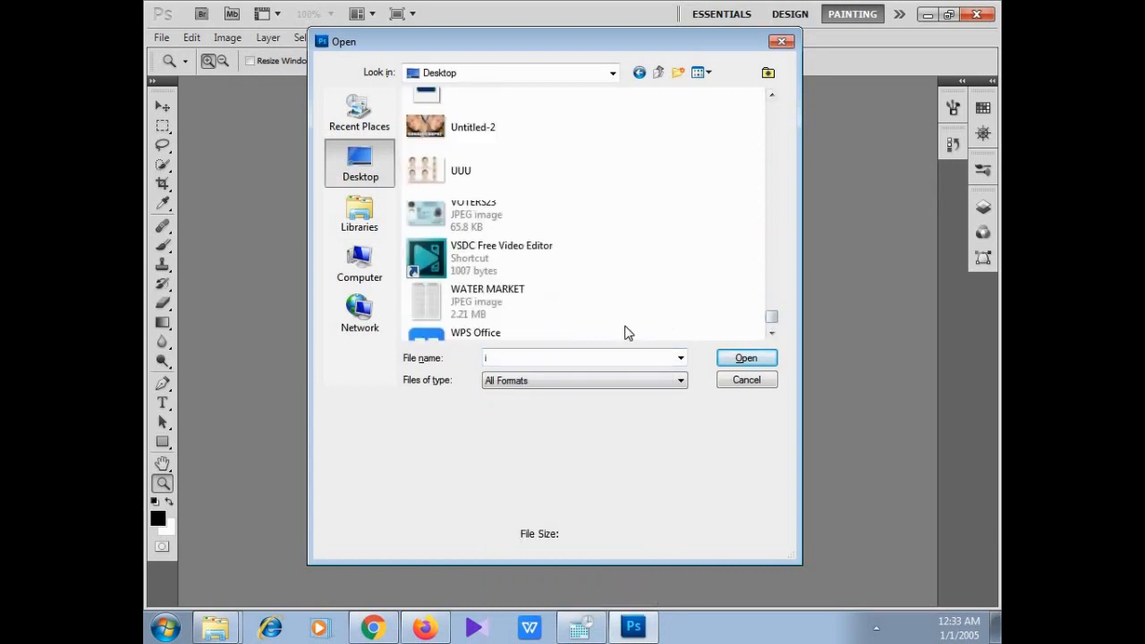
{"action": "scroll", "coordinate": [628, 333], "scroll_direction": "up", "scroll_amount": 5}
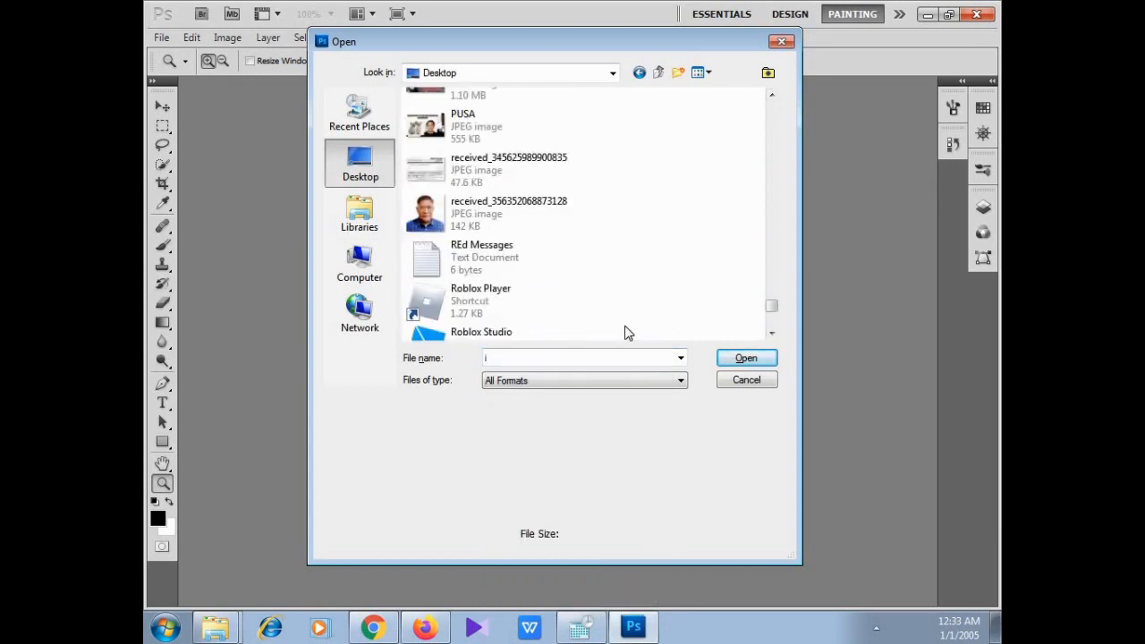
{"action": "scroll", "coordinate": [628, 333], "scroll_direction": "up", "scroll_amount": 8}
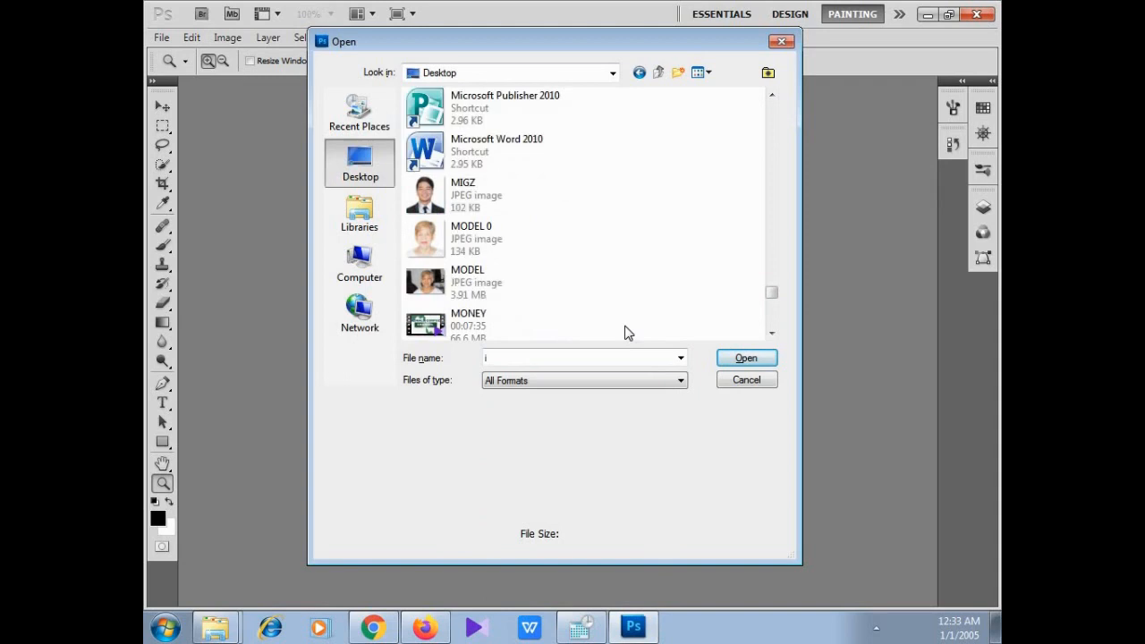
{"action": "scroll", "coordinate": [628, 333], "scroll_direction": "up", "scroll_amount": 8}
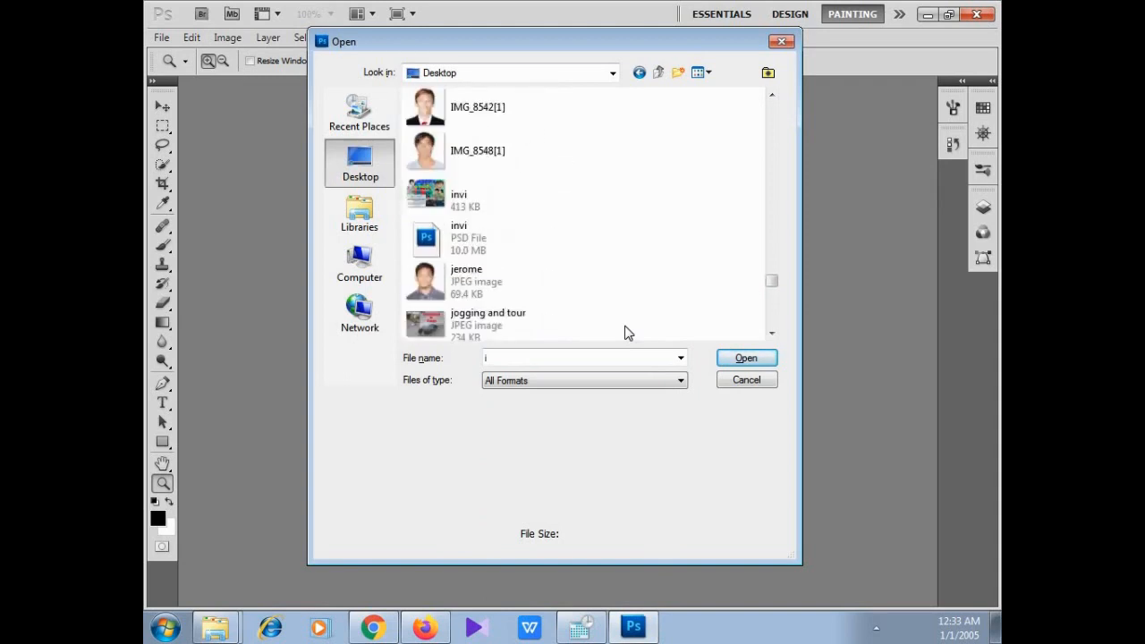
{"action": "scroll", "coordinate": [627, 333], "scroll_direction": "up", "scroll_amount": 8}
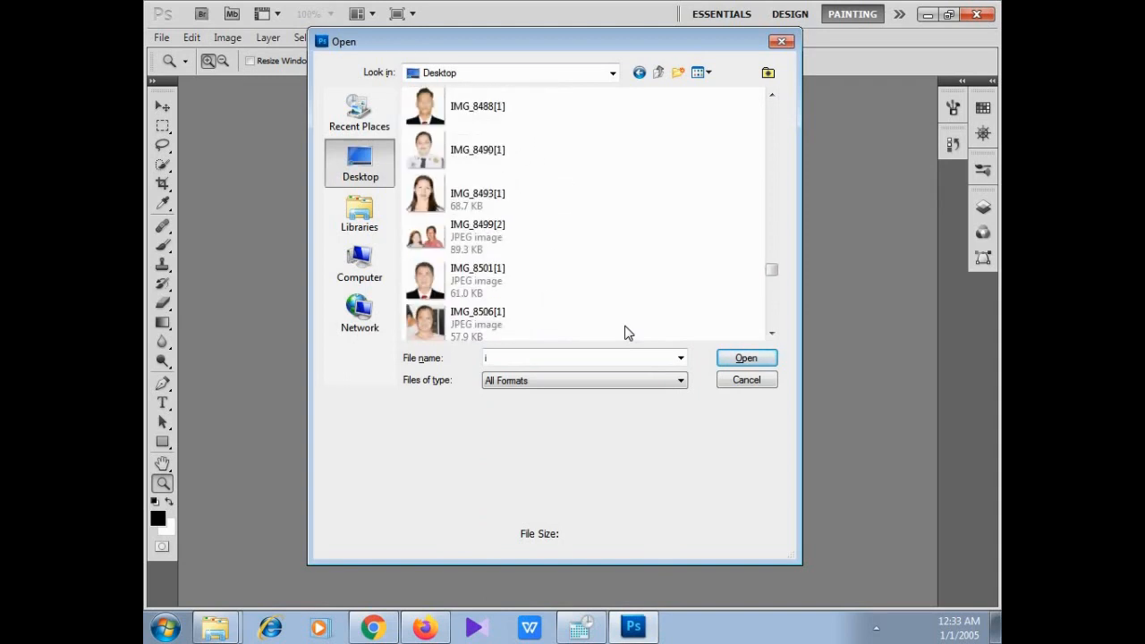
{"action": "scroll", "coordinate": [626, 333], "scroll_direction": "up", "scroll_amount": 3}
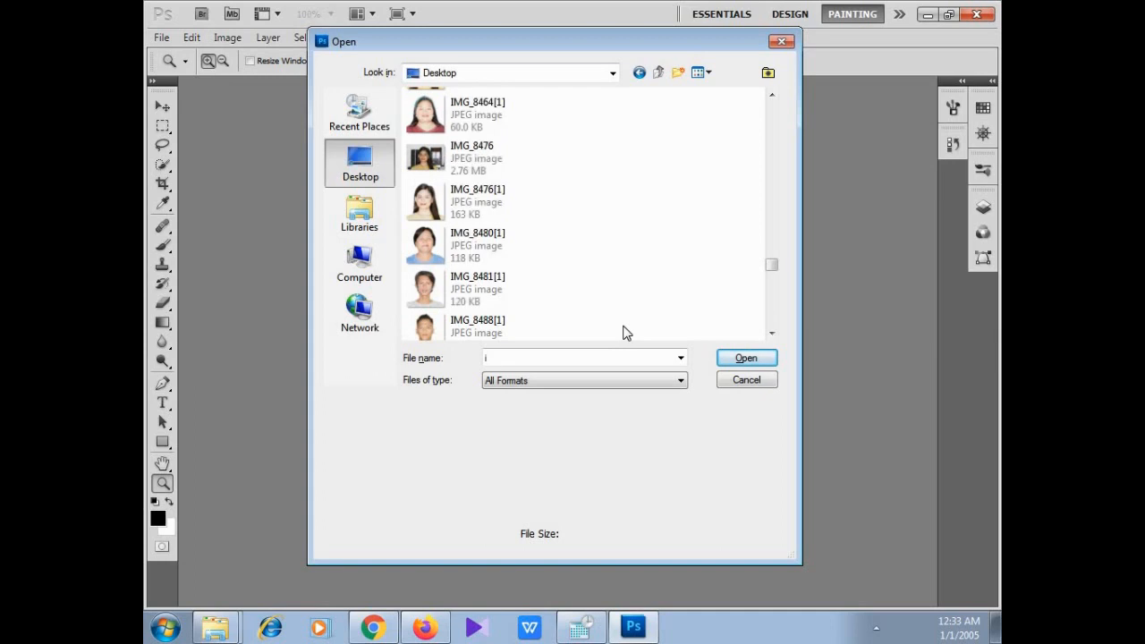
{"action": "double_click", "coordinate": [505, 168]}
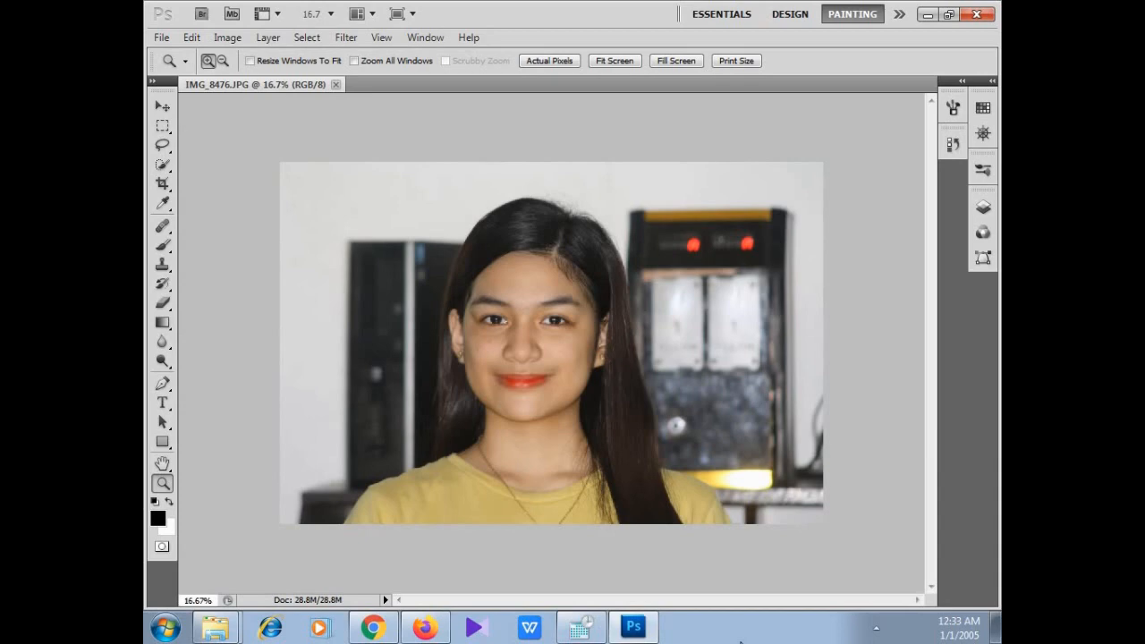
Set the Crop tool's width and height to 2 in each
{"action": "left_click", "coordinate": [162, 183]}
{"action": "double_click", "coordinate": [237, 61]}
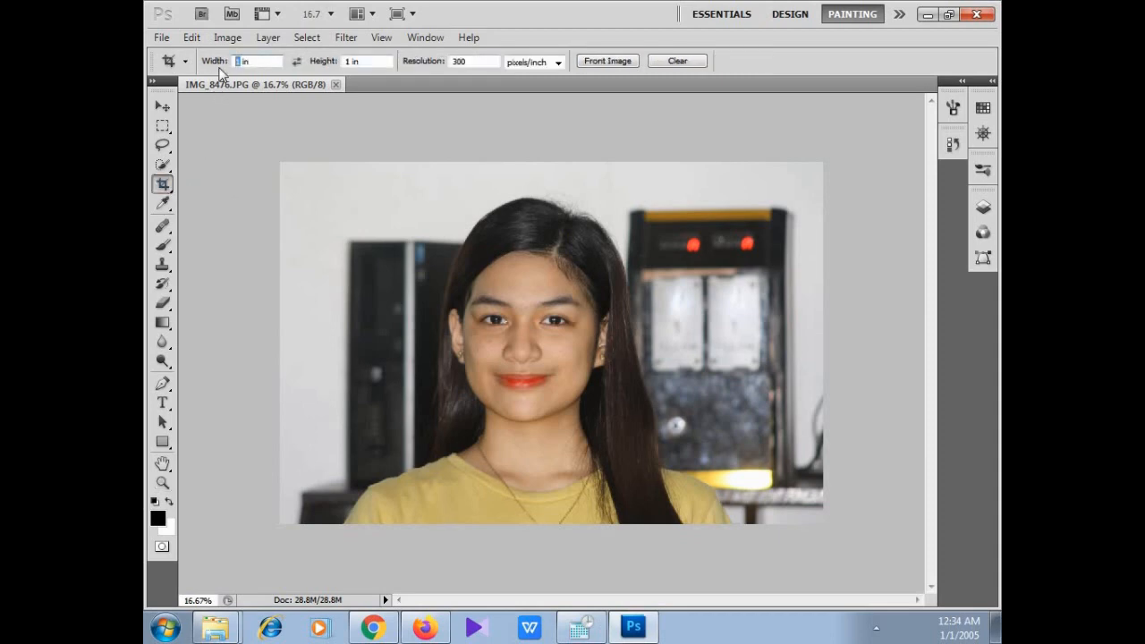
{"action": "type", "text": "2"}
{"action": "key", "text": "BackSpace"}
{"action": "type", "text": "2"}
Crop the photo to a square around the woman's head and shoulders, centring the frame on her face
{"action": "left_click_drag", "start_coordinate": [341, 174], "coordinate": [776, 512]}
{"action": "left_click_drag", "start_coordinate": [613, 435], "coordinate": [640, 444]}
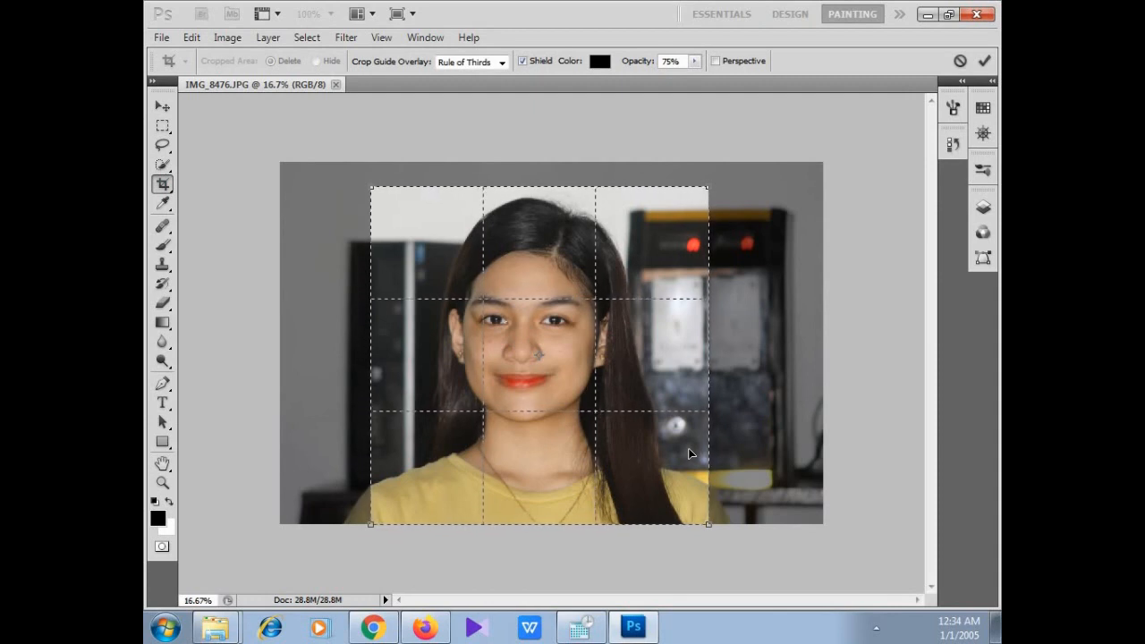
{"action": "key", "text": "Left"}
{"action": "key", "text": "Left"}
{"action": "key", "text": "Left"}
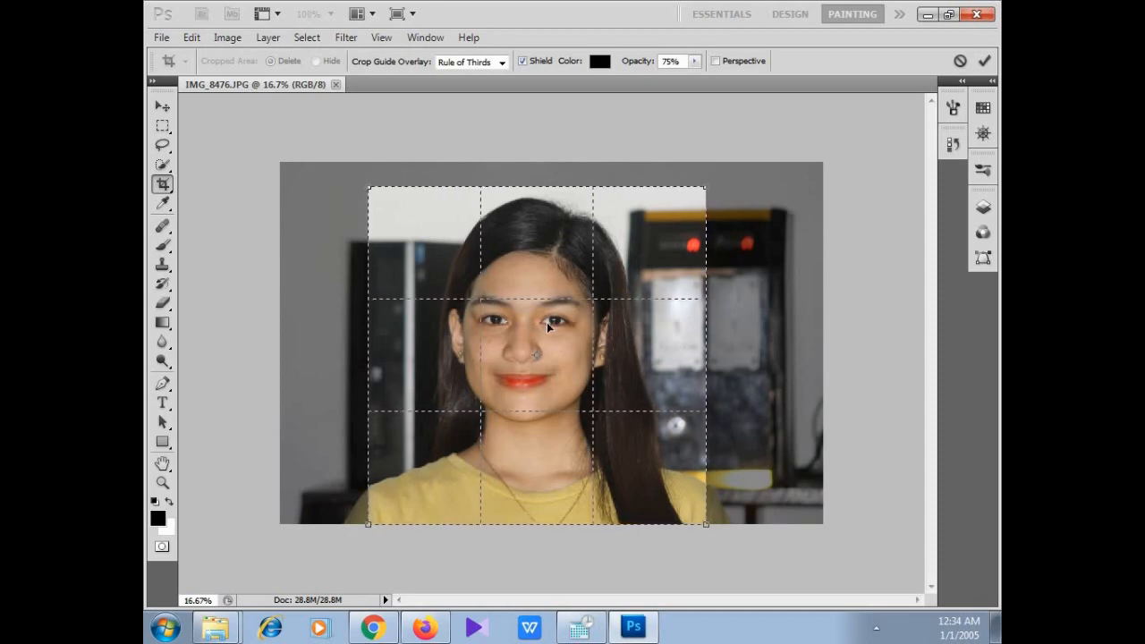
{"action": "left_click_drag", "start_coordinate": [547, 322], "coordinate": [544, 323]}
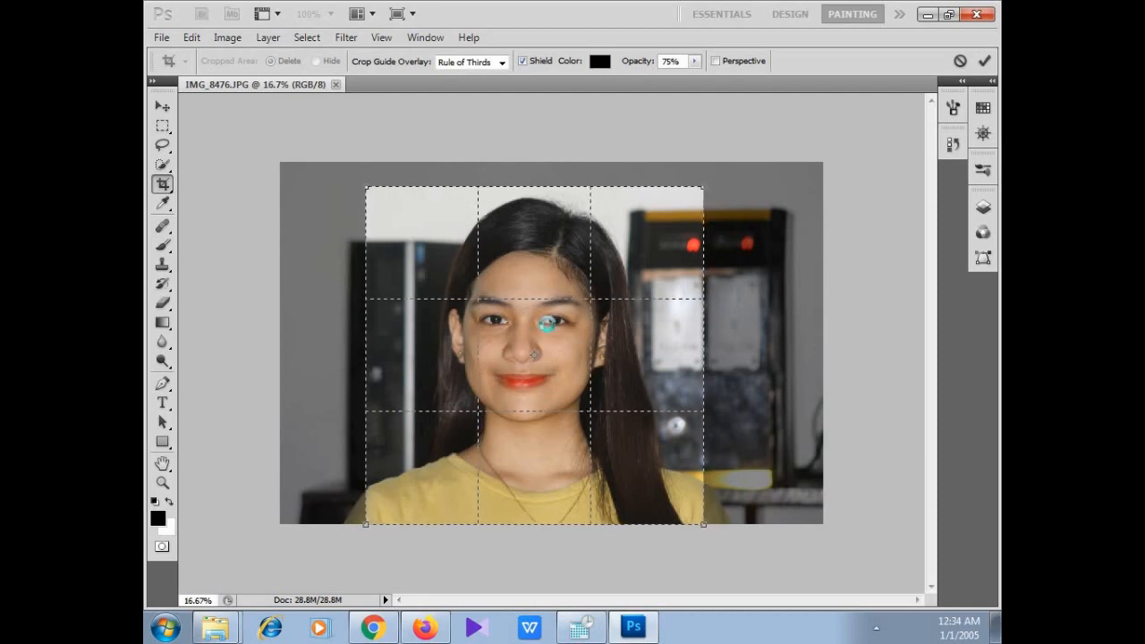
{"action": "double_click", "coordinate": [544, 323]}
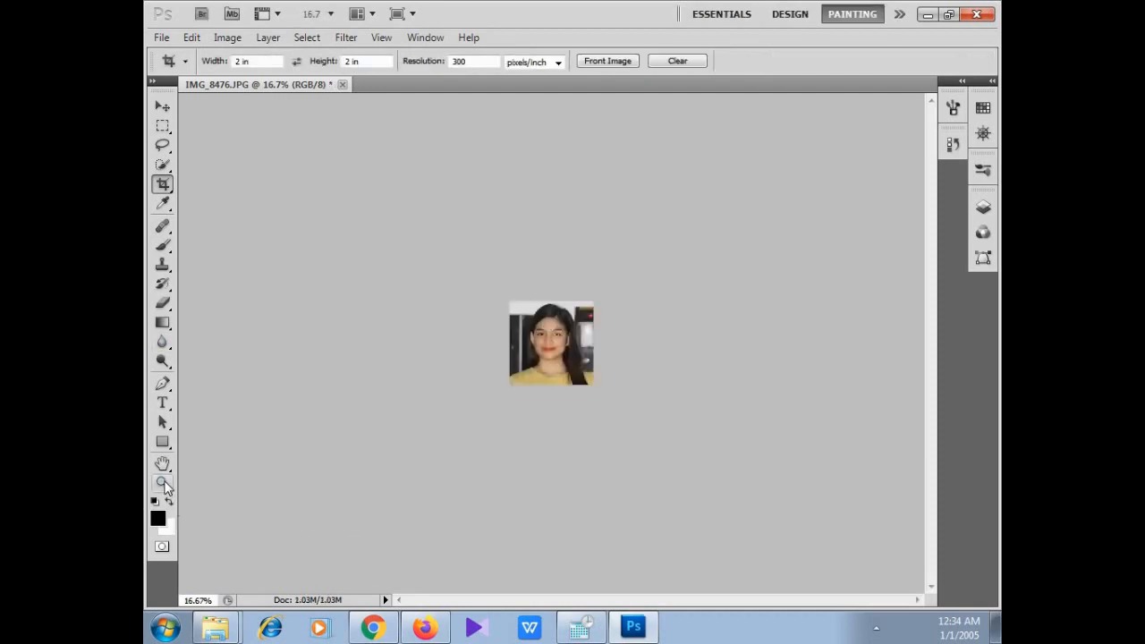
Brighten the whole cropped portrait with repeated dabs of a large Dodge tool brush over the face
{"action": "left_click", "coordinate": [163, 483]}
{"action": "right_click", "coordinate": [549, 356]}
{"action": "left_click", "coordinate": [550, 355]}
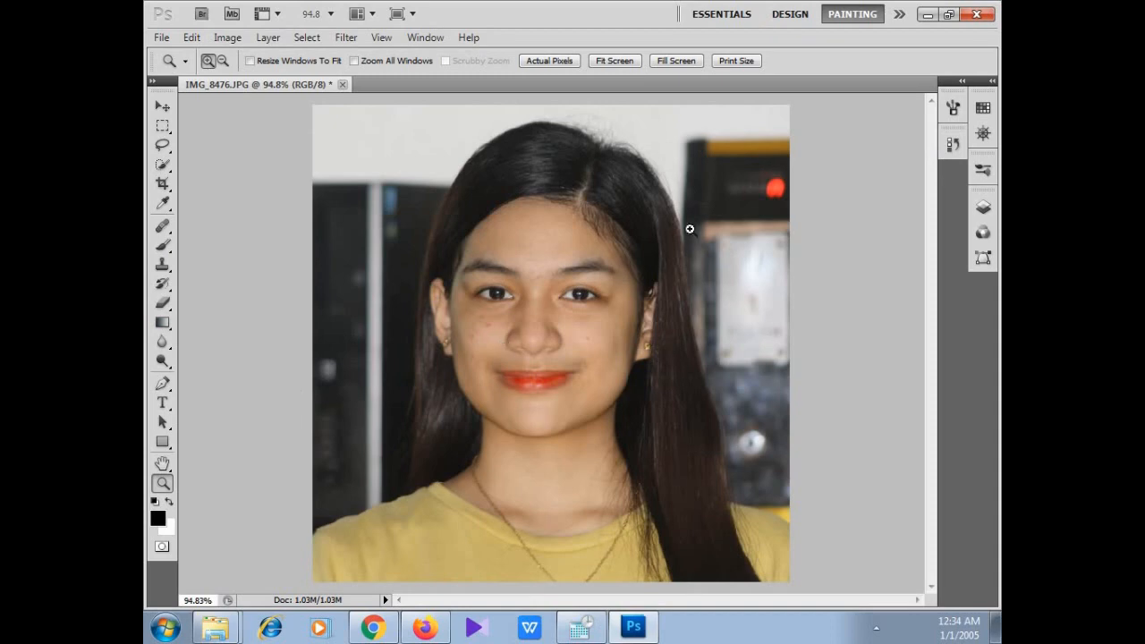
{"action": "left_click", "coordinate": [161, 363]}
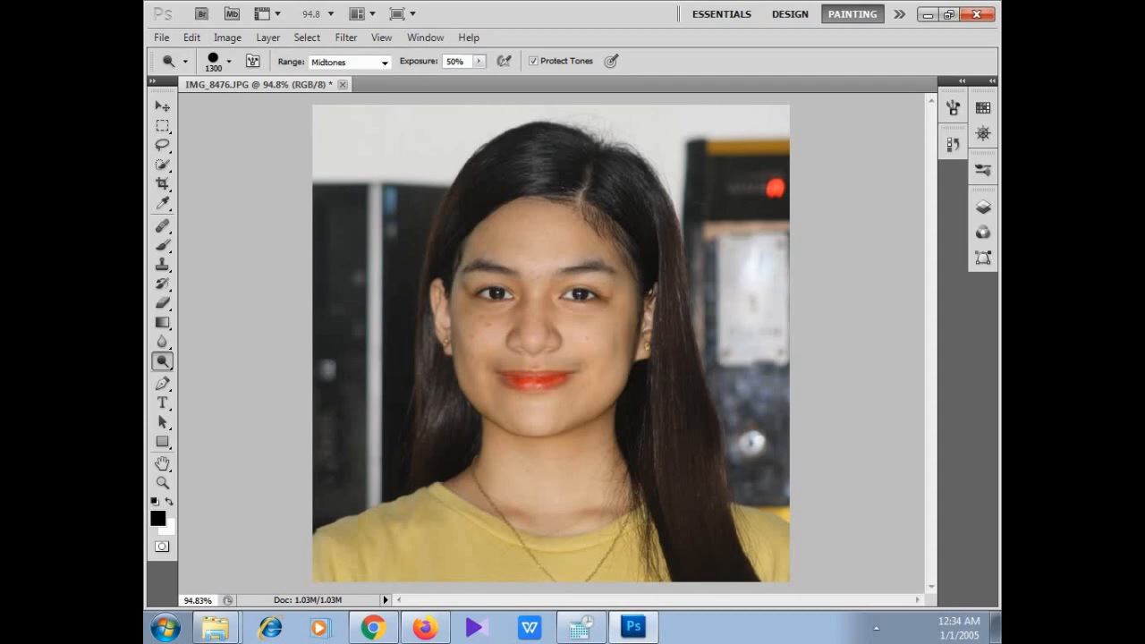
{"action": "left_click", "coordinate": [539, 349]}
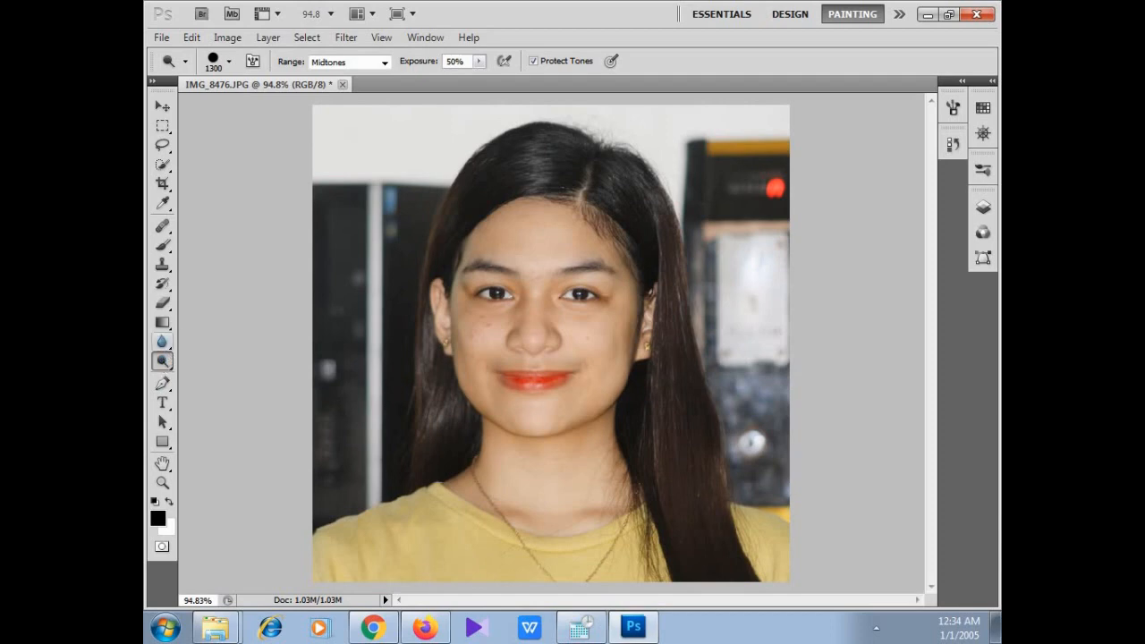
{"action": "right_click", "coordinate": [166, 364]}
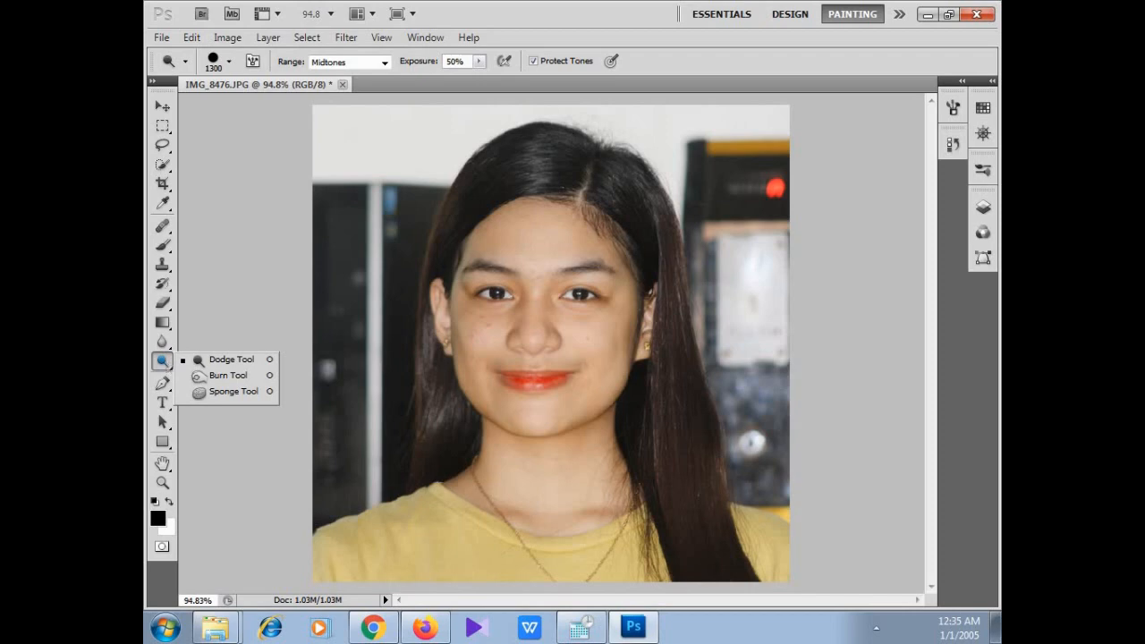
{"action": "left_click", "coordinate": [511, 280]}
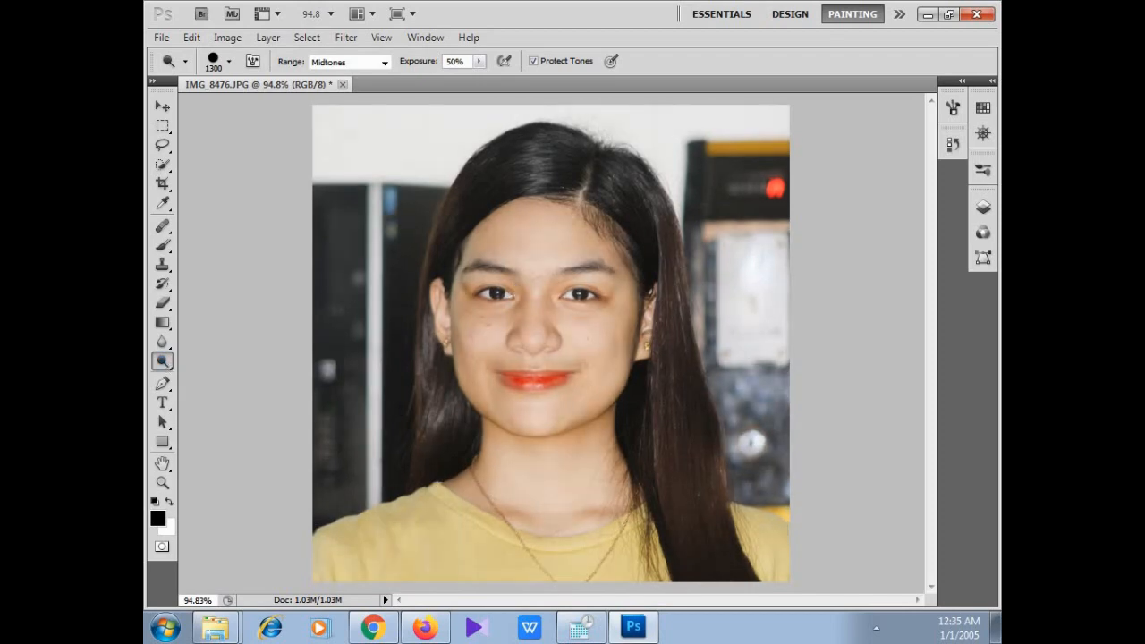
{"action": "left_click", "coordinate": [511, 280]}
{"action": "left_click", "coordinate": [511, 281]}
{"action": "left_click", "coordinate": [511, 281]}
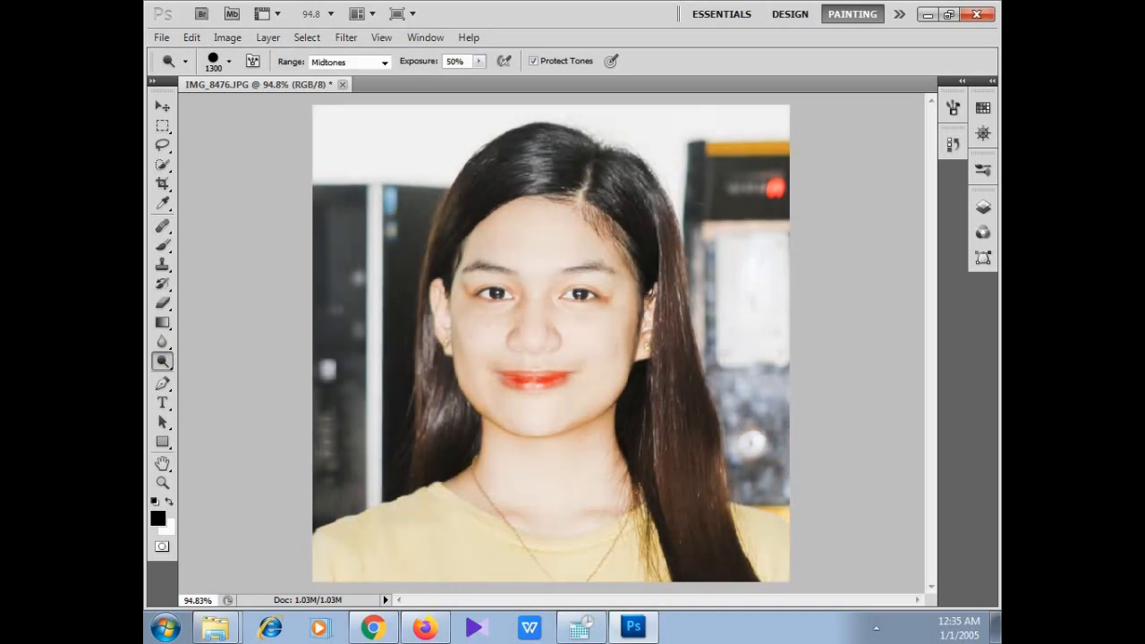
Try to remove the small blemishes on the cheek with the Healing Brush, sampling clean skin nearby
{"action": "left_click", "coordinate": [163, 483]}
{"action": "left_click", "coordinate": [556, 336]}
{"action": "left_click", "coordinate": [551, 362]}
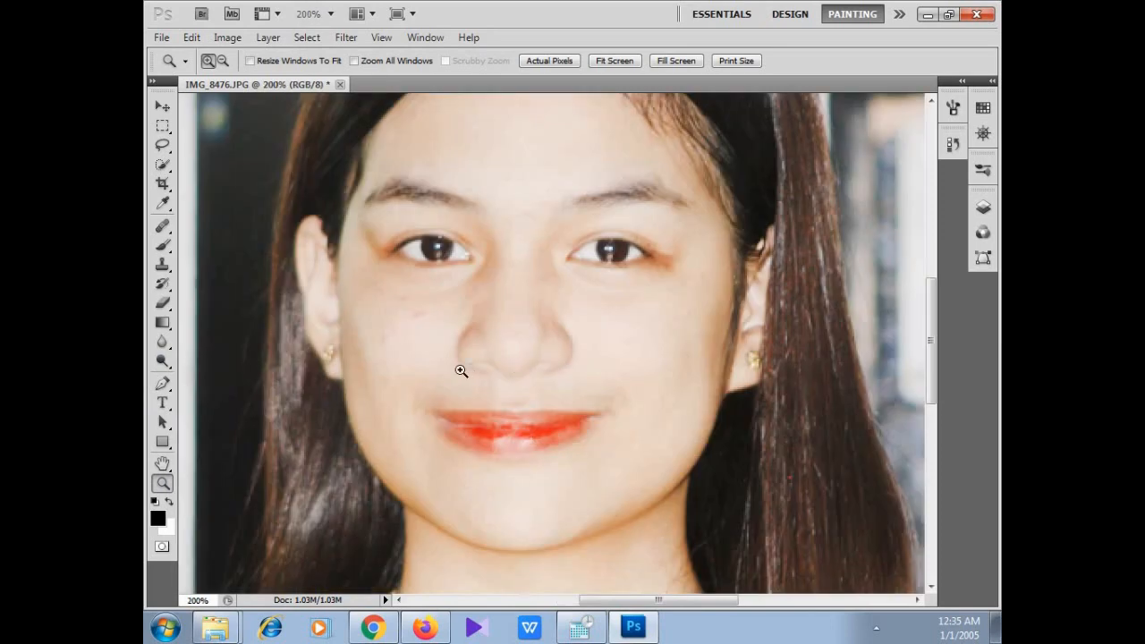
{"action": "left_click", "coordinate": [424, 367]}
{"action": "left_click", "coordinate": [425, 365]}
{"action": "key", "text": "j"}
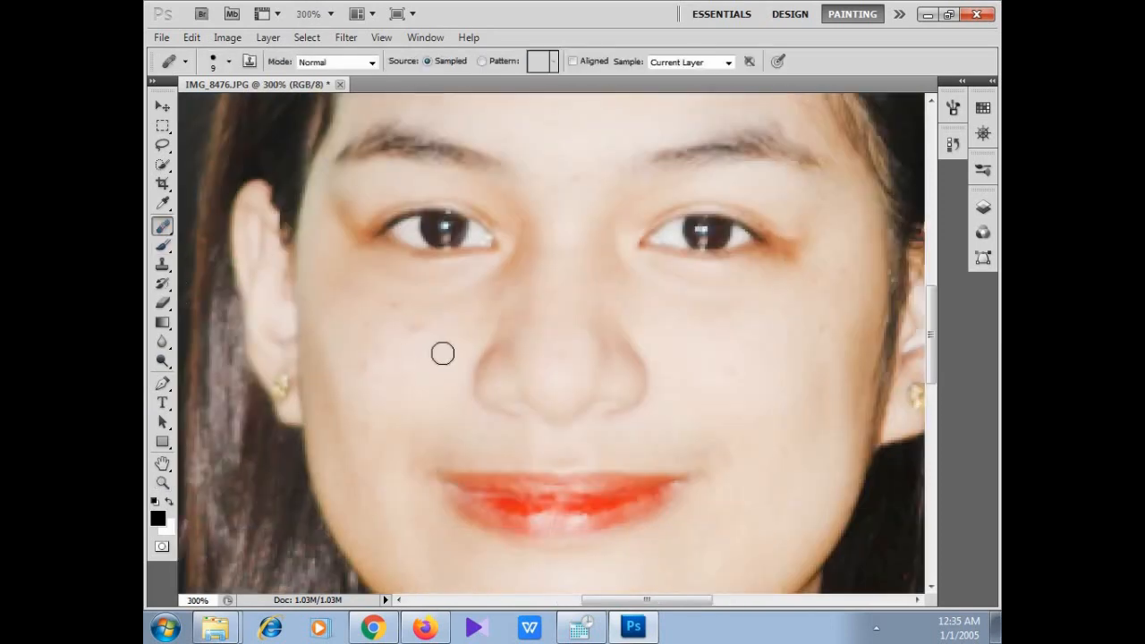
{"action": "left_click", "coordinate": [368, 298]}
{"action": "left_click", "coordinate": [371, 363]}
{"action": "left_click", "coordinate": [361, 350]}
{"action": "right_click", "coordinate": [164, 232]}
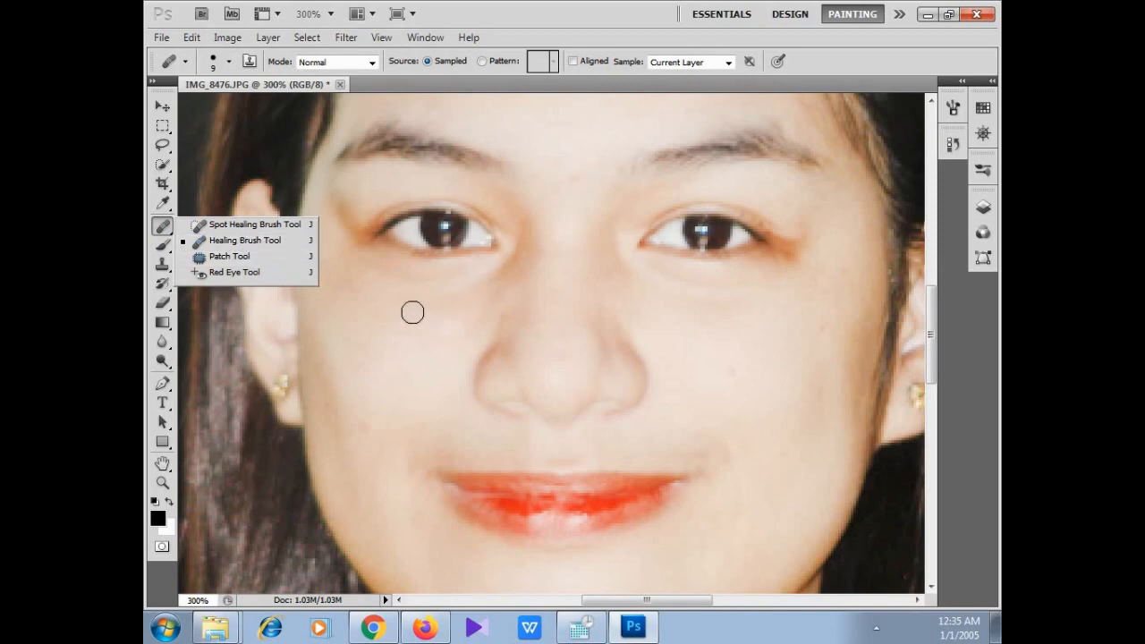
{"action": "left_click", "coordinate": [388, 365], "text": "alt"}
{"action": "left_click", "coordinate": [513, 315], "text": "ctrl"}
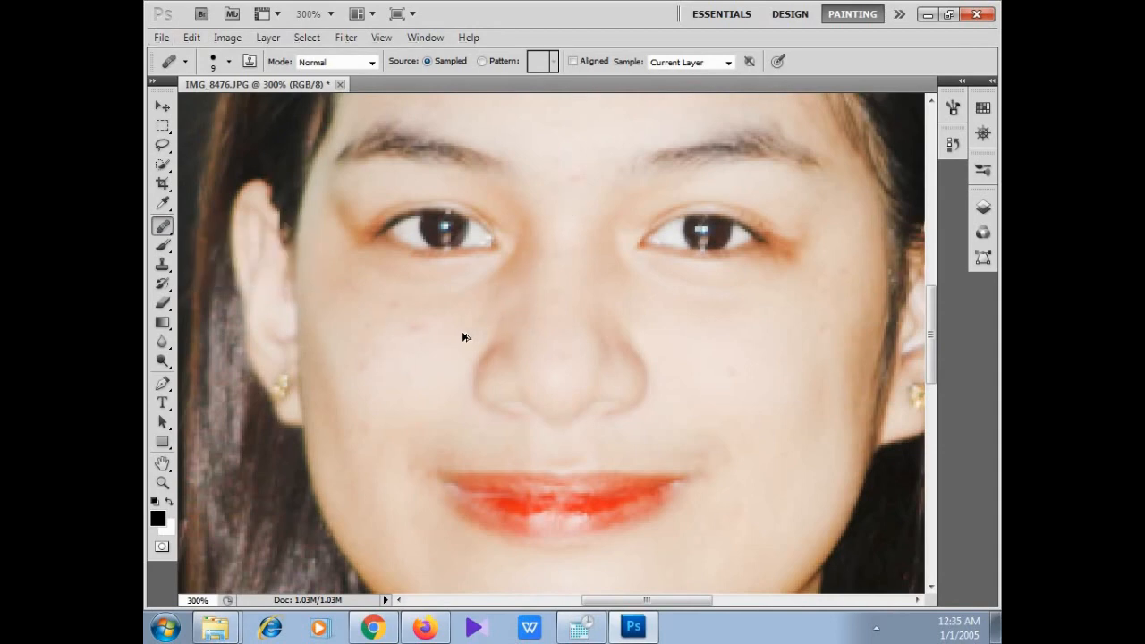
Undo the healing strokes by reverting the image to its last Dodge Tool history state
{"action": "key", "text": "ctrl+alt+z"}
{"action": "key", "text": "ctrl+alt+z"}
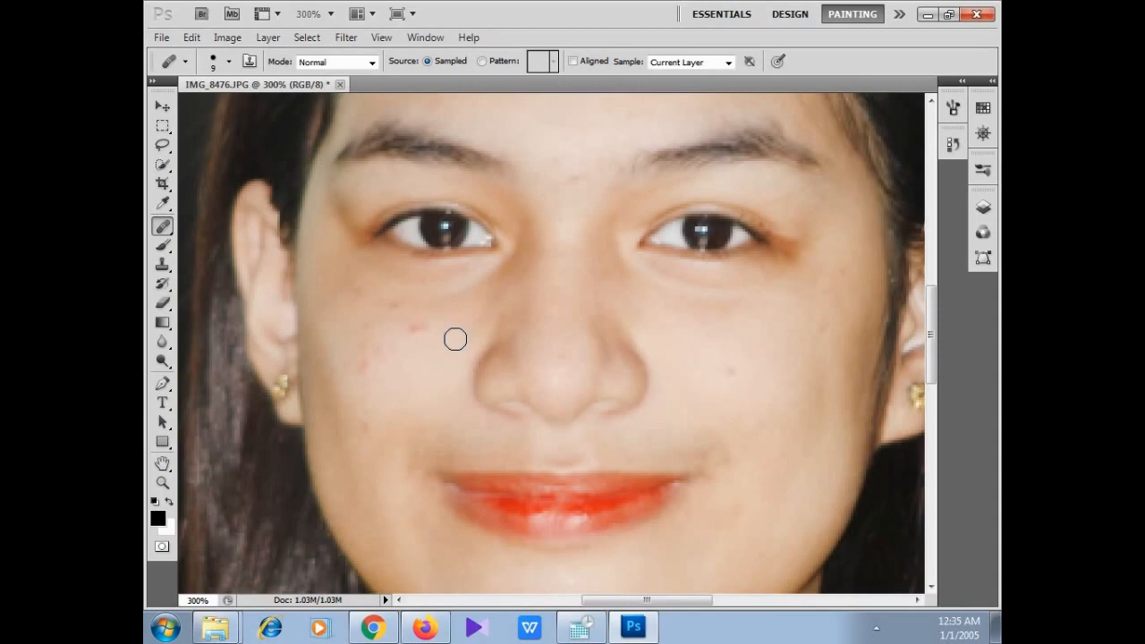
{"action": "left_click", "coordinate": [952, 144]}
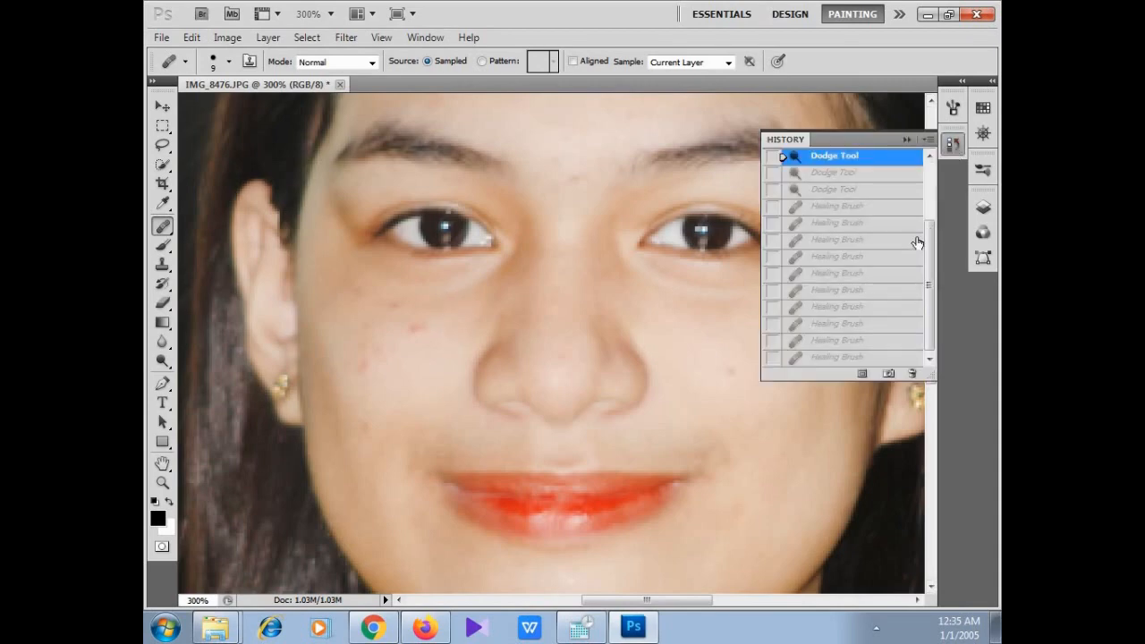
{"action": "left_click", "coordinate": [873, 209]}
{"action": "left_click", "coordinate": [845, 191]}
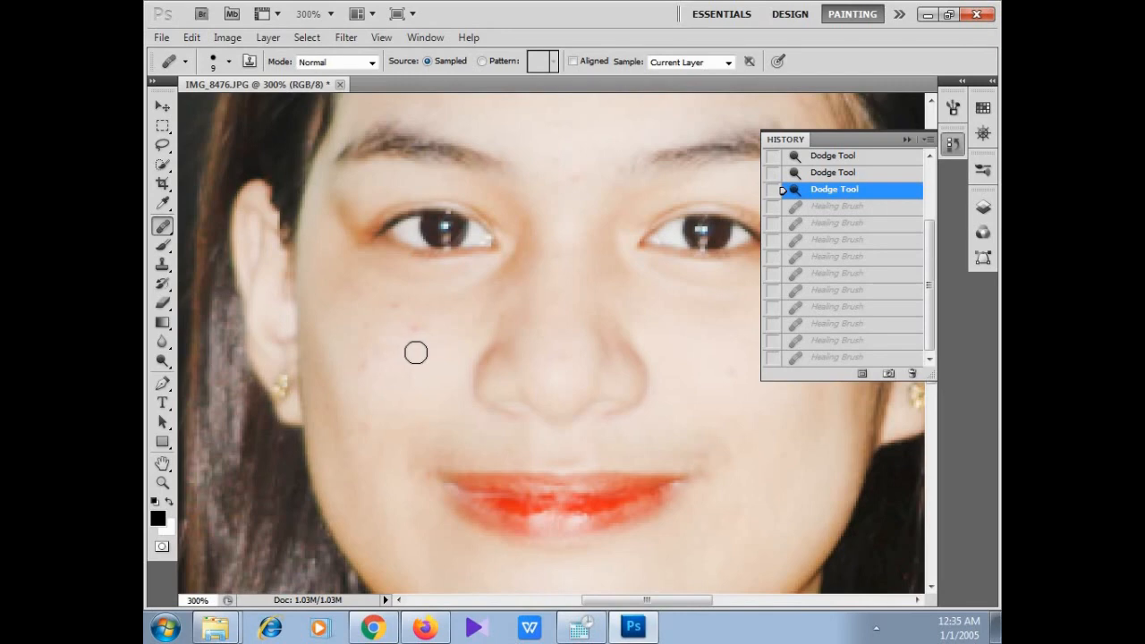
Remove the small blemishes on the cheek left of the nose with the Healing Brush, sampling clean skin beside them
{"action": "left_click", "coordinate": [417, 353], "text": "alt"}
{"action": "left_click", "coordinate": [413, 327]}
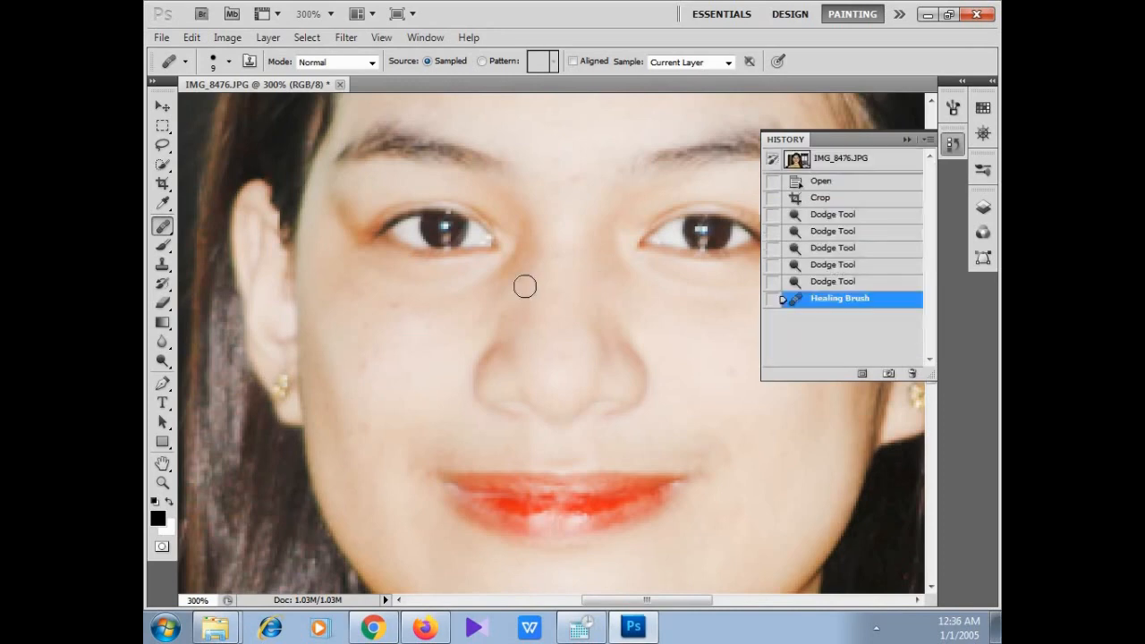
{"action": "left_click", "coordinate": [390, 313]}
{"action": "left_click", "coordinate": [361, 298]}
{"action": "left_click", "coordinate": [363, 333]}
{"action": "left_click", "coordinate": [371, 427]}
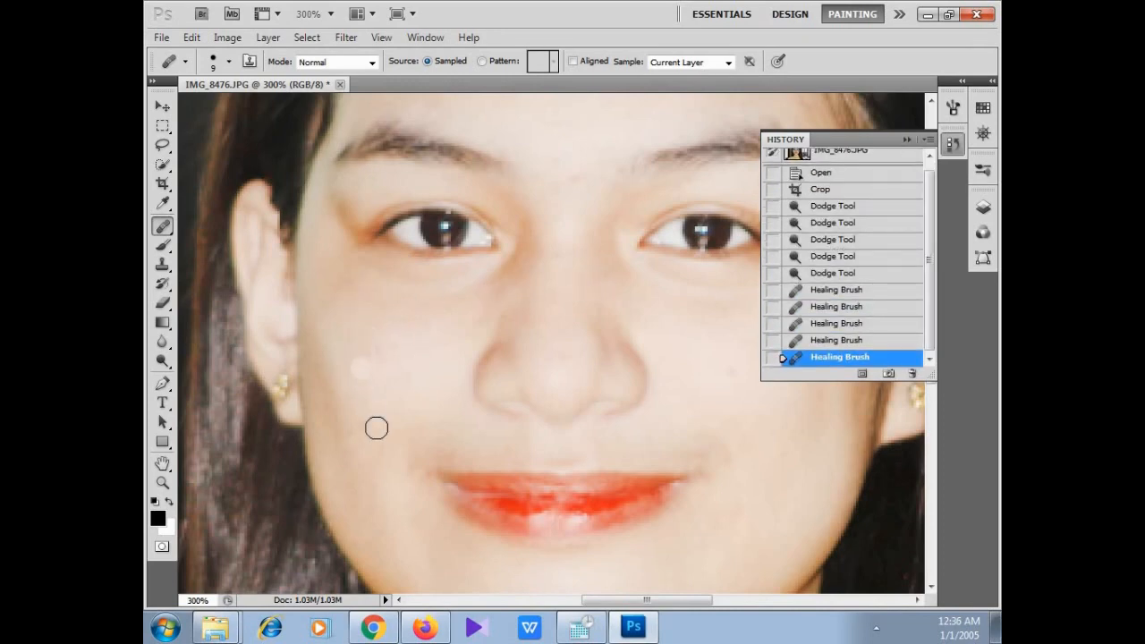
{"action": "left_click", "coordinate": [354, 381]}
{"action": "left_click", "coordinate": [356, 370]}
{"action": "left_click", "coordinate": [388, 359]}
{"action": "left_click", "coordinate": [404, 365]}
Outline a rounded patch on each cheek with closed Pen tool paths at 200% zoom, with the history list collapsed
{"action": "scroll", "coordinate": [886, 342], "scroll_direction": "up", "scroll_amount": 3}
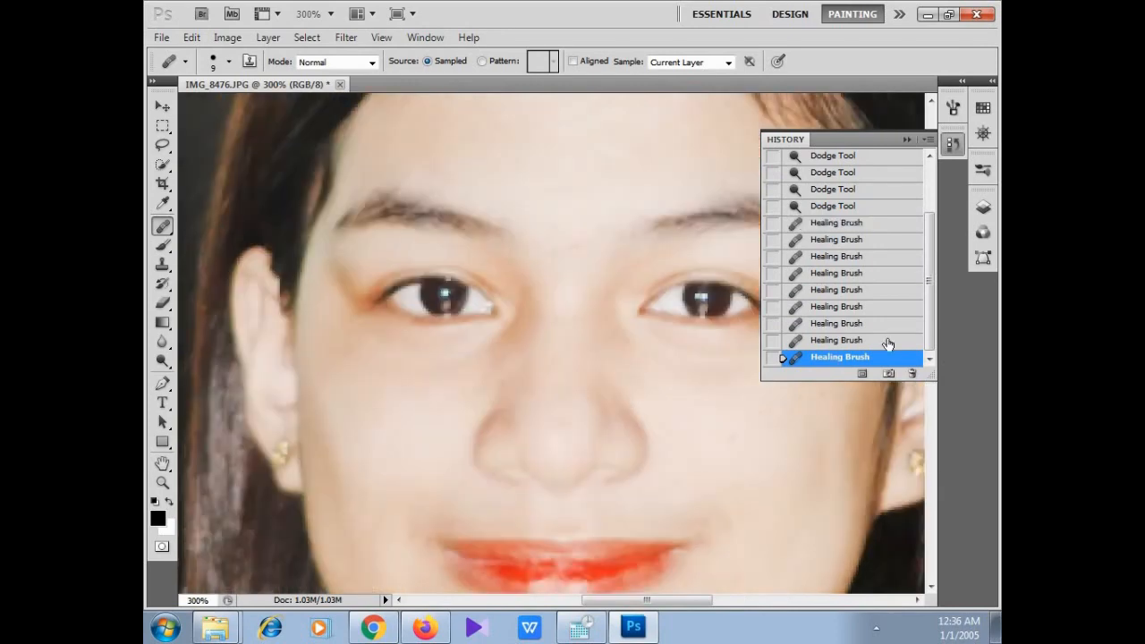
{"action": "left_click", "coordinate": [162, 482]}
{"action": "right_click", "coordinate": [546, 369]}
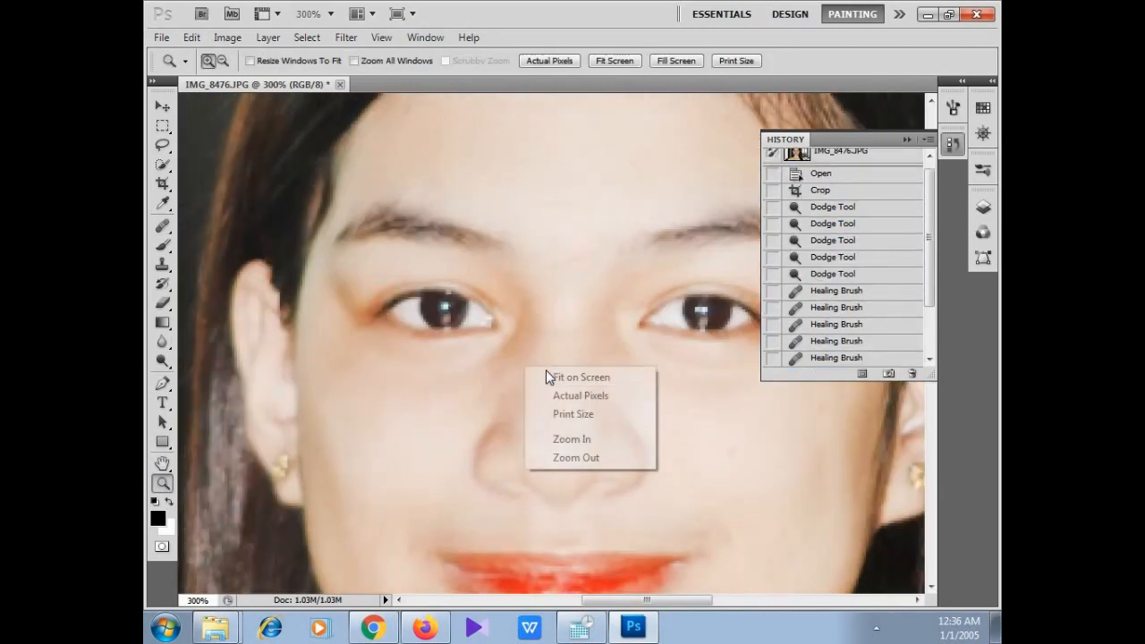
{"action": "left_click", "coordinate": [555, 374]}
{"action": "left_click", "coordinate": [534, 378]}
{"action": "left_click", "coordinate": [534, 378]}
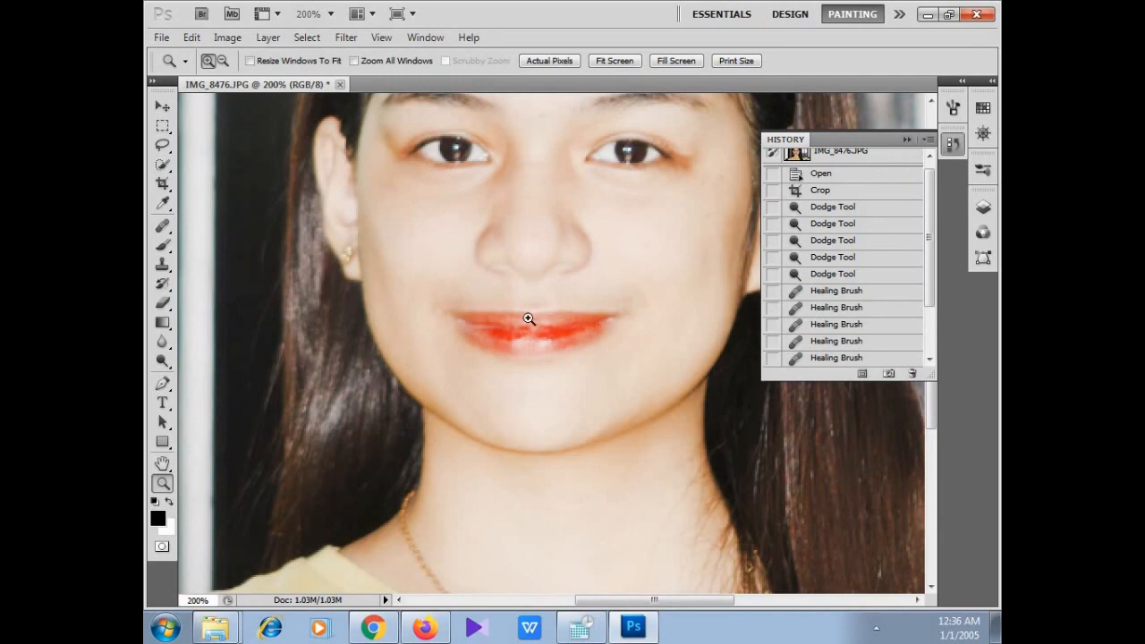
{"action": "left_click", "coordinate": [907, 140]}
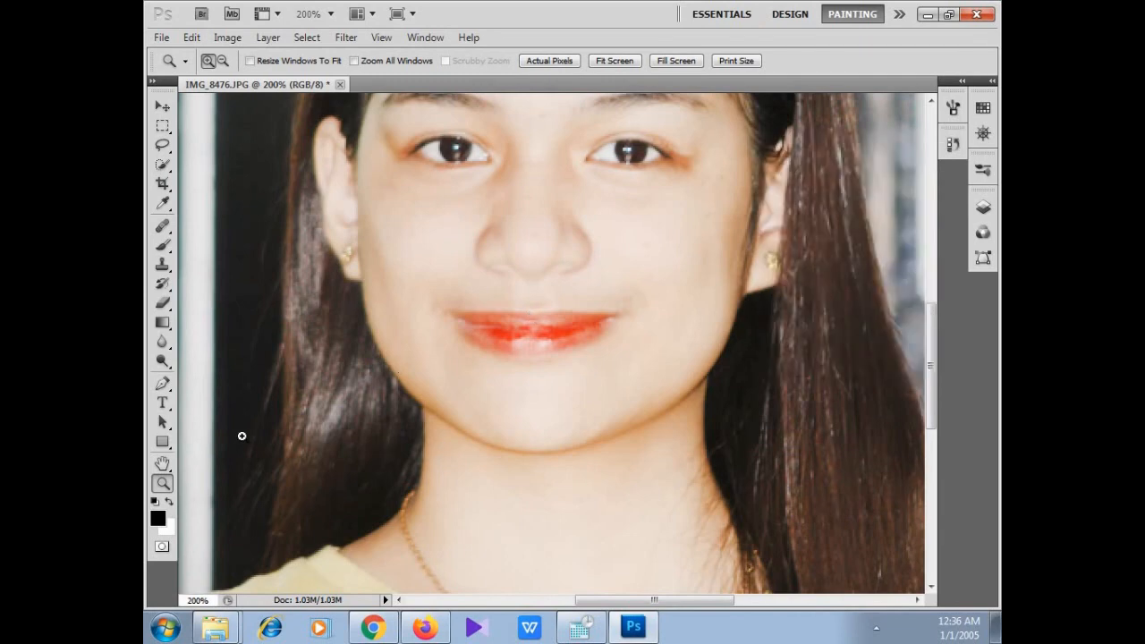
{"action": "left_click", "coordinate": [163, 383]}
{"action": "right_click", "coordinate": [171, 383]}
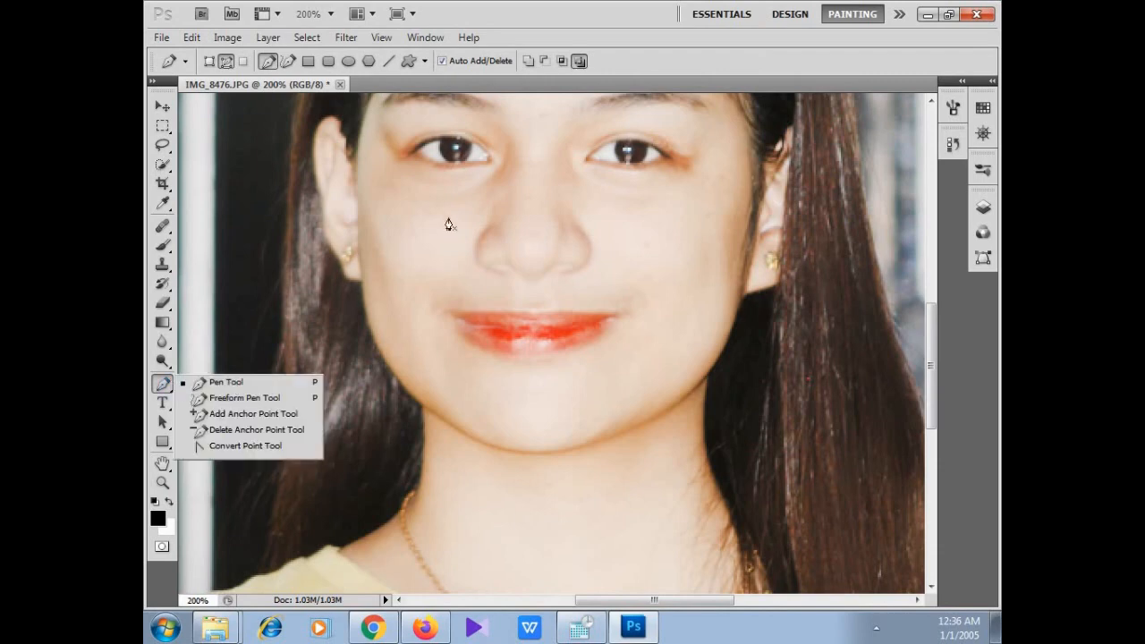
{"action": "mouse_move", "coordinate": [450, 220]}
{"action": "left_mouse_down"}
{"action": "mouse_move", "coordinate": [394, 215]}
{"action": "mouse_move", "coordinate": [387, 241]}
{"action": "mouse_move", "coordinate": [413, 255]}
{"action": "mouse_move", "coordinate": [451, 217]}
{"action": "left_mouse_up"}
{"action": "mouse_move", "coordinate": [639, 220]}
{"action": "left_mouse_down"}
{"action": "mouse_move", "coordinate": [695, 215]}
{"action": "mouse_move", "coordinate": [697, 230]}
{"action": "mouse_move", "coordinate": [669, 256]}
{"action": "mouse_move", "coordinate": [630, 229]}
{"action": "left_mouse_up"}
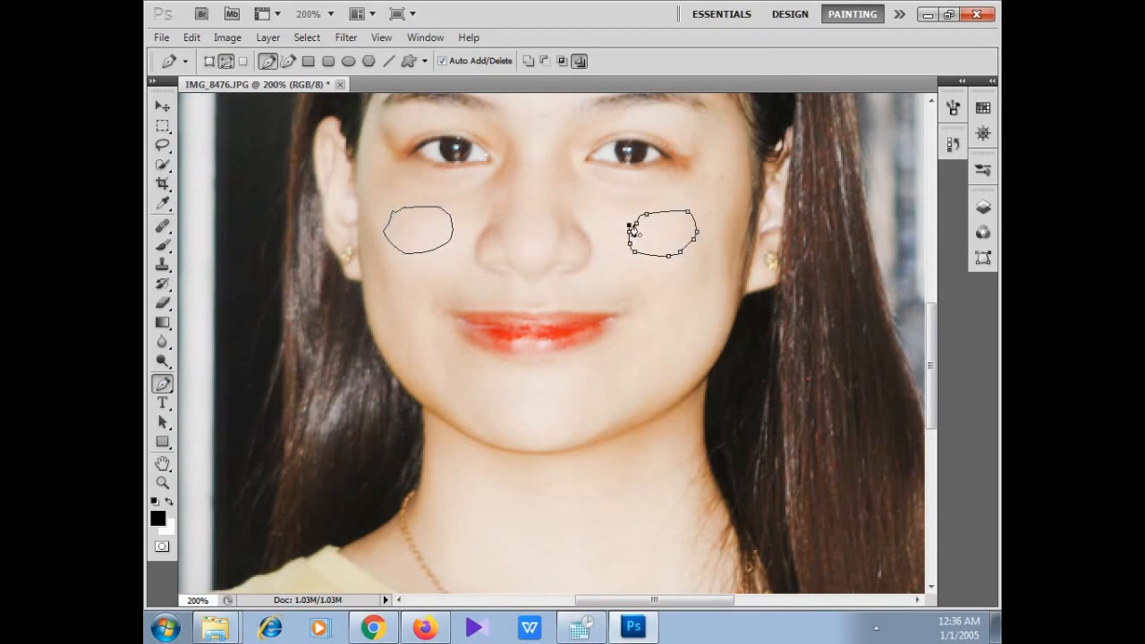
Convert the two cheek paths into a new anti-aliased selection
{"action": "right_click", "coordinate": [634, 230]}
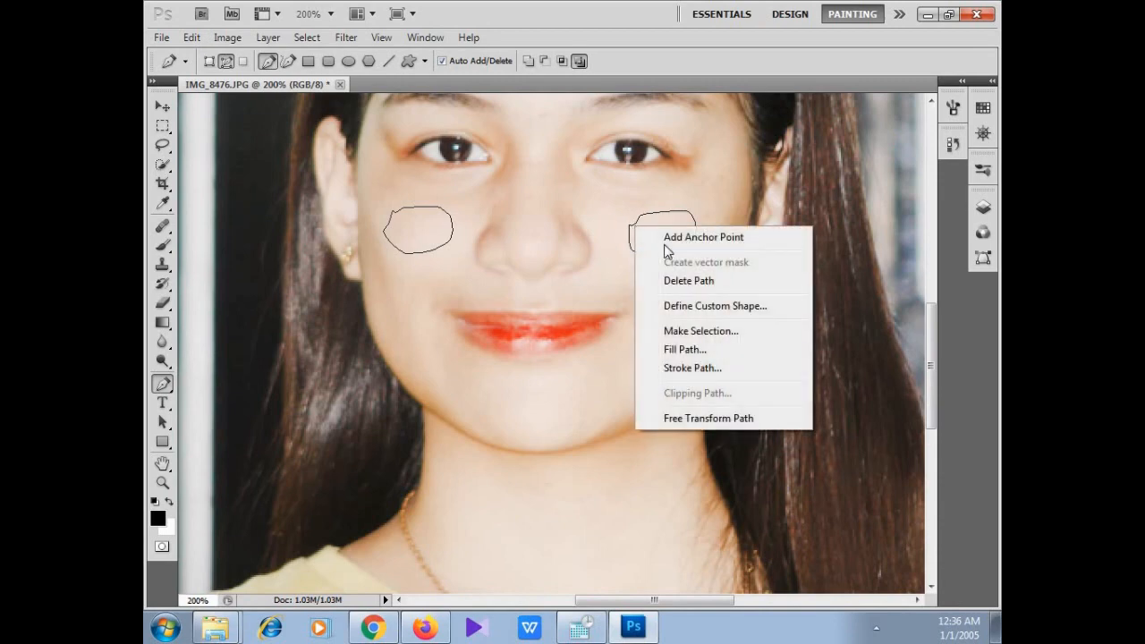
{"action": "left_click", "coordinate": [711, 332]}
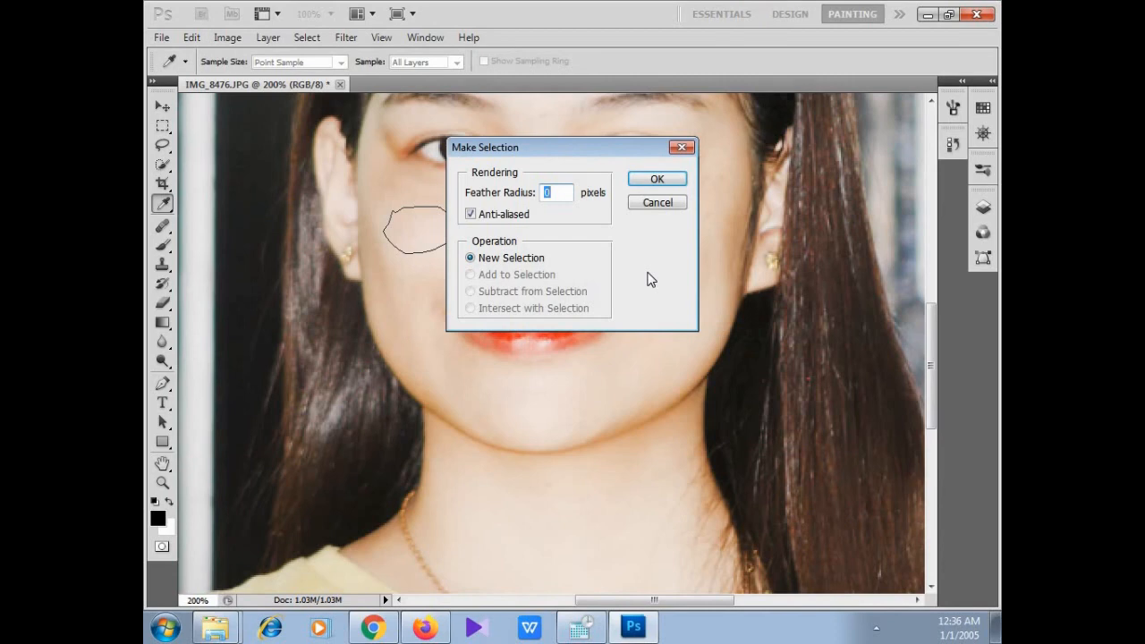
{"action": "left_click", "coordinate": [662, 176]}
{"action": "left_click", "coordinate": [583, 250]}
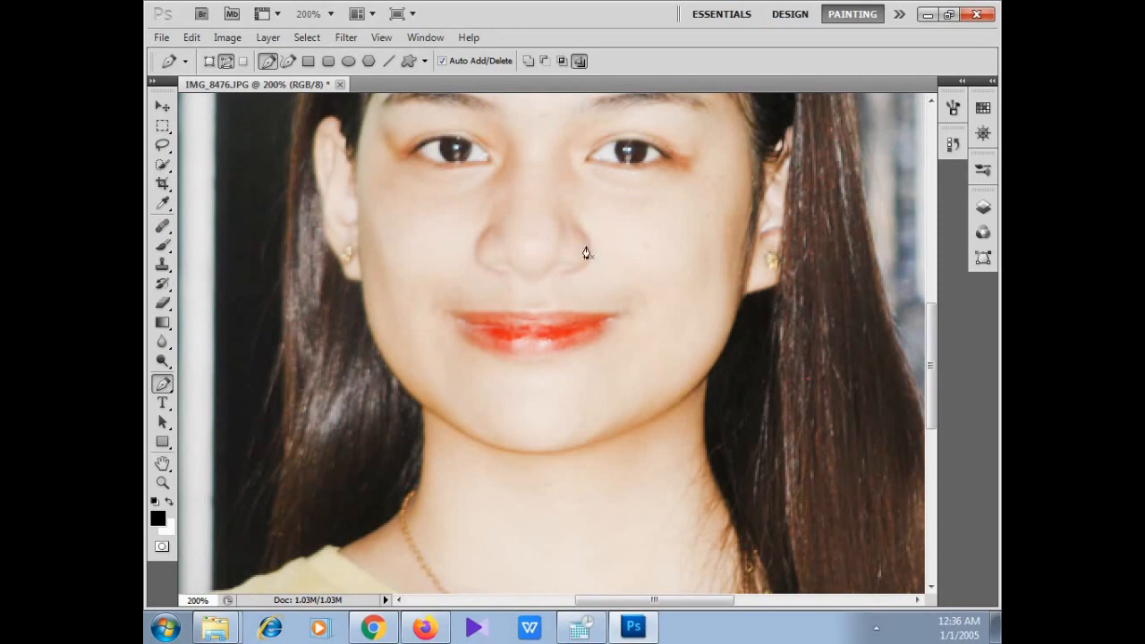
Tint the selected cheeks pink with a midtone Color Balance of +99 red and -85 towards magenta
{"action": "key", "text": "ctrl+b"}
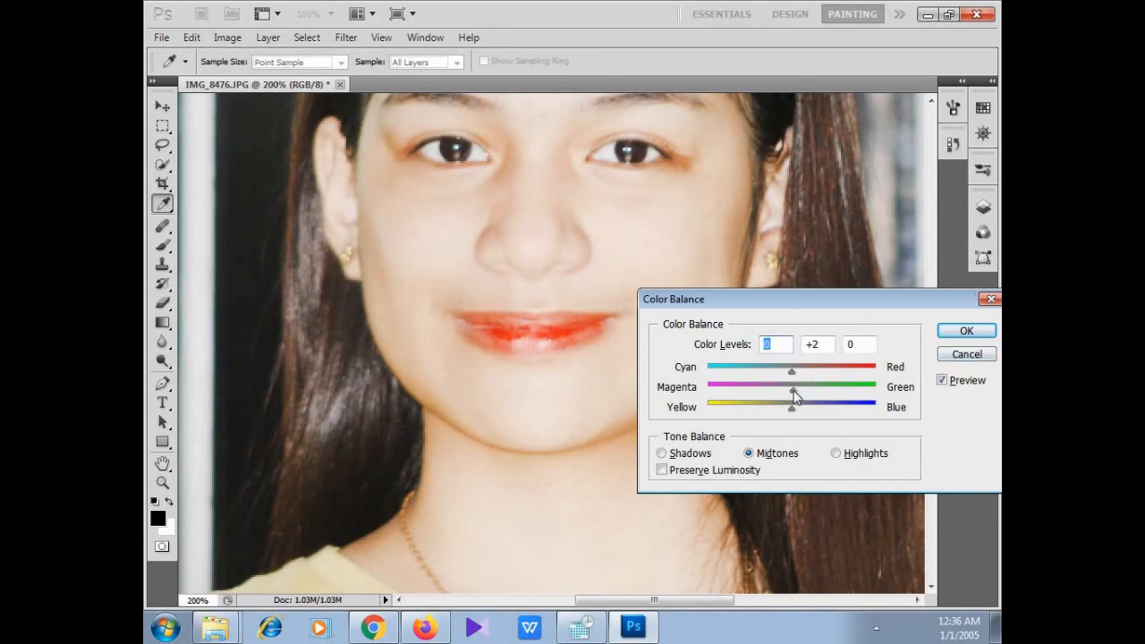
{"action": "key", "text": "Tab"}
{"action": "left_click_drag", "start_coordinate": [791, 387], "coordinate": [721, 390]}
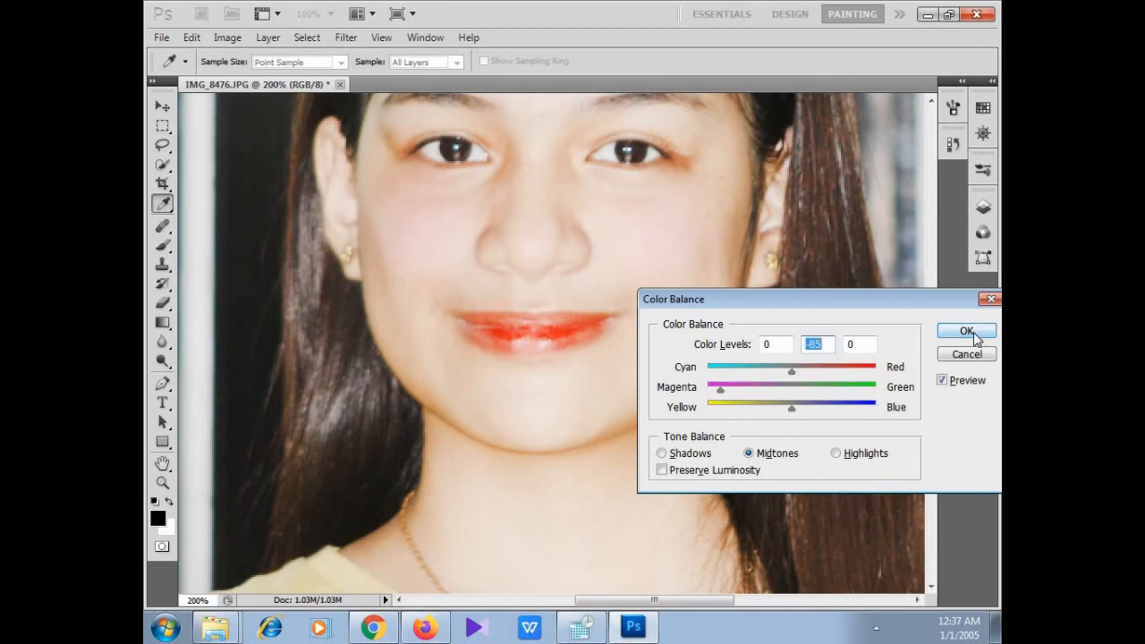
{"action": "left_click_drag", "start_coordinate": [800, 369], "coordinate": [800, 369]}
{"action": "left_click_drag", "start_coordinate": [874, 375], "coordinate": [880, 379]}
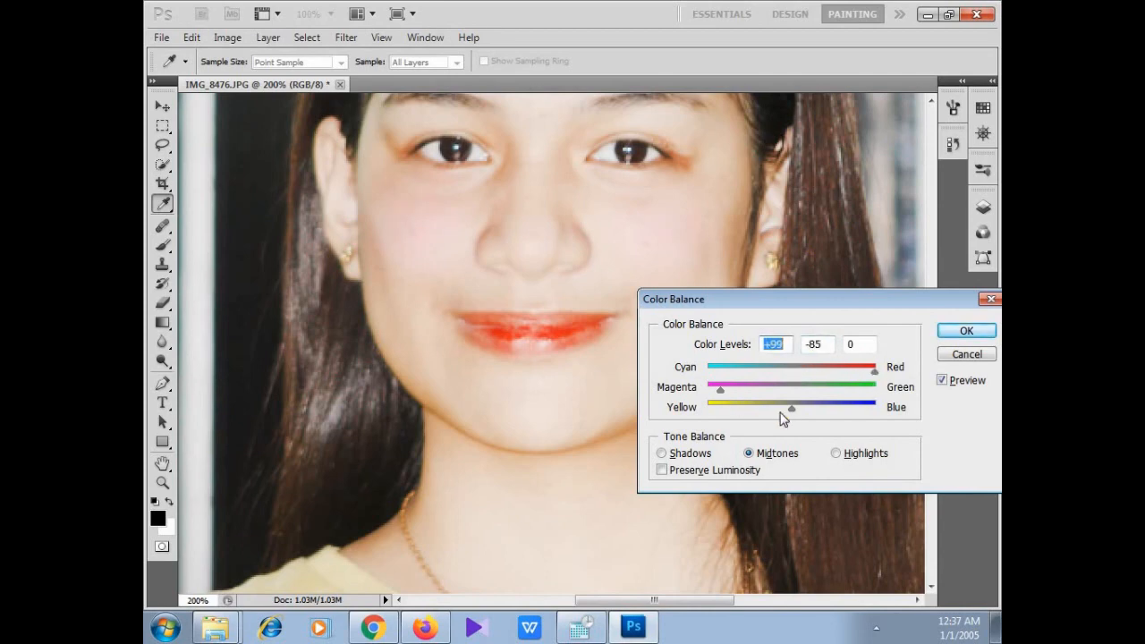
{"action": "left_click", "coordinate": [966, 331]}
{"action": "key", "text": "p"}
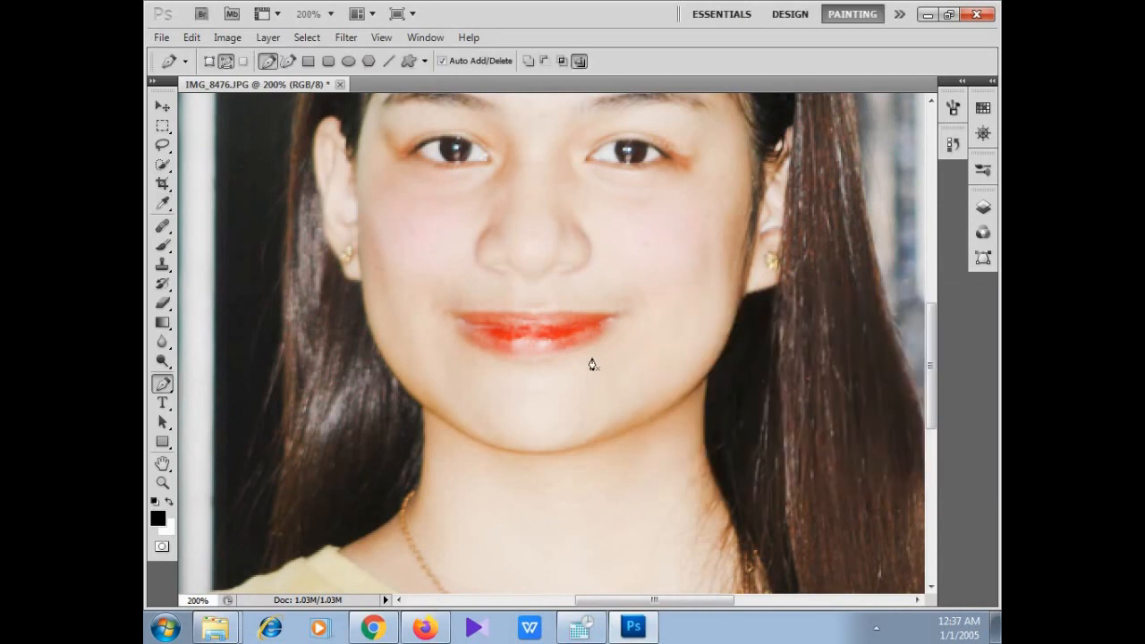
{"action": "key", "text": "ctrl+b"}
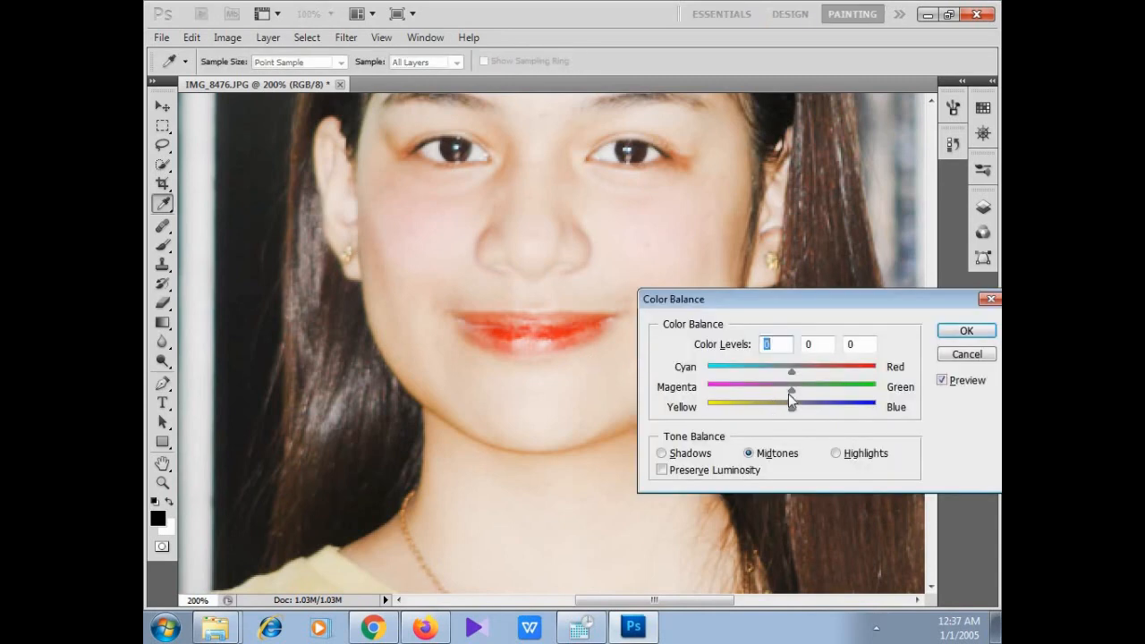
{"action": "left_click_drag", "start_coordinate": [789, 395], "coordinate": [696, 390]}
{"action": "left_click", "coordinate": [974, 356]}
{"action": "key", "text": "p"}
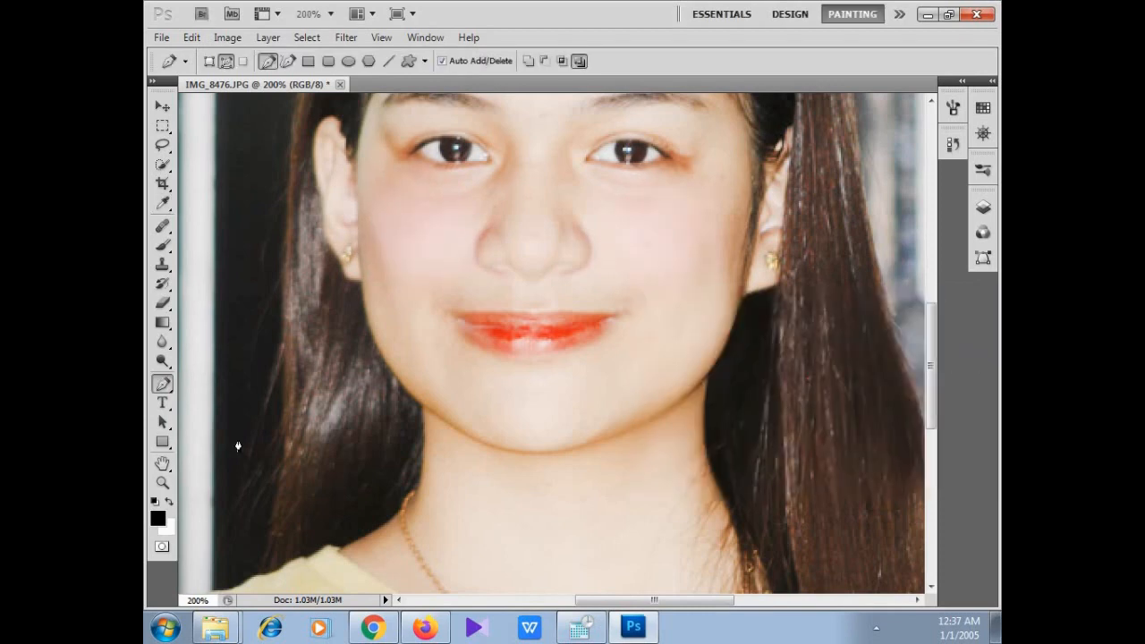
{"action": "right_click", "coordinate": [421, 374]}
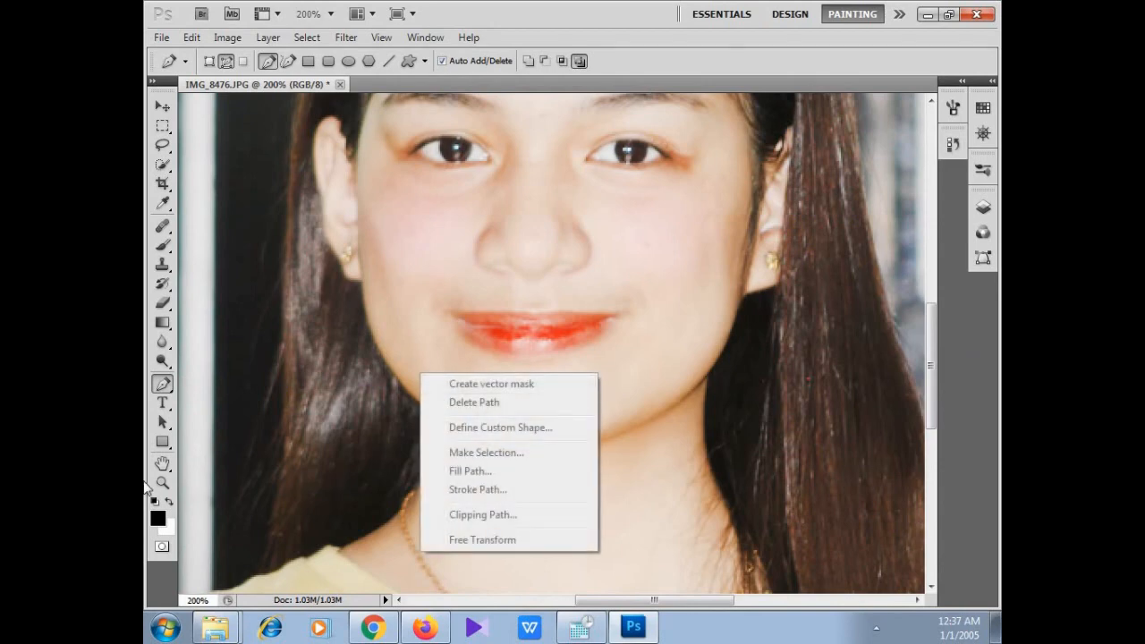
{"action": "left_click", "coordinate": [397, 419]}
{"action": "right_click", "coordinate": [500, 408]}
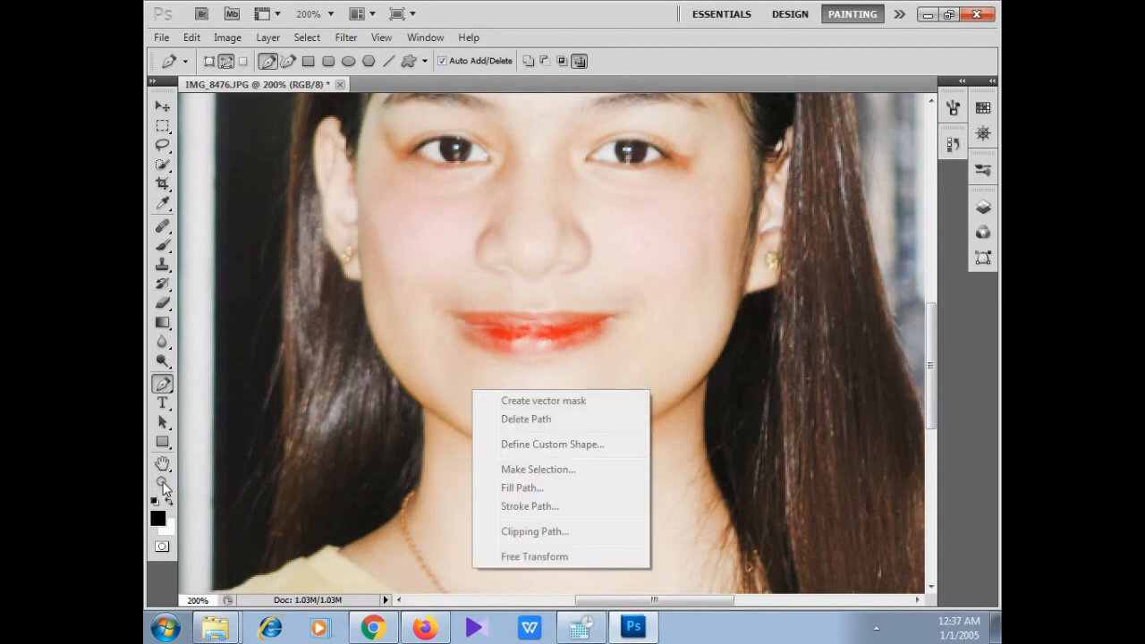
{"action": "key", "text": "Escape"}
Apply the Imagenomic Noiseware Professional filter to the portrait with its Default settings
{"action": "key", "text": "z"}
{"action": "right_click", "coordinate": [466, 369]}
{"action": "left_click", "coordinate": [483, 367]}
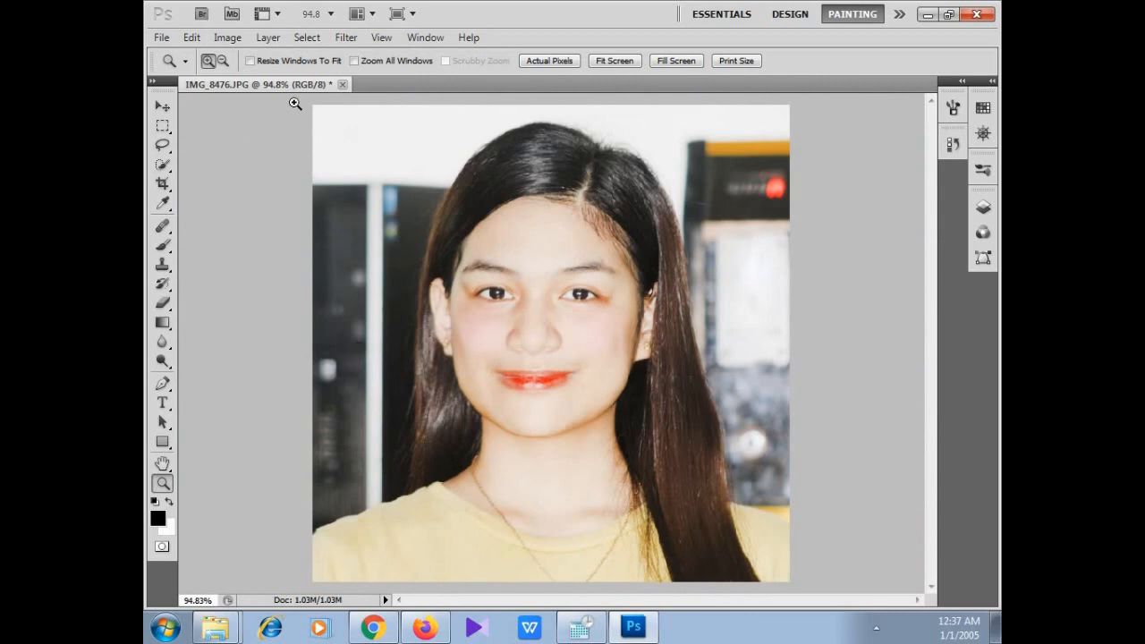
{"action": "left_click", "coordinate": [345, 38]}
{"action": "mouse_move", "coordinate": [450, 412]}
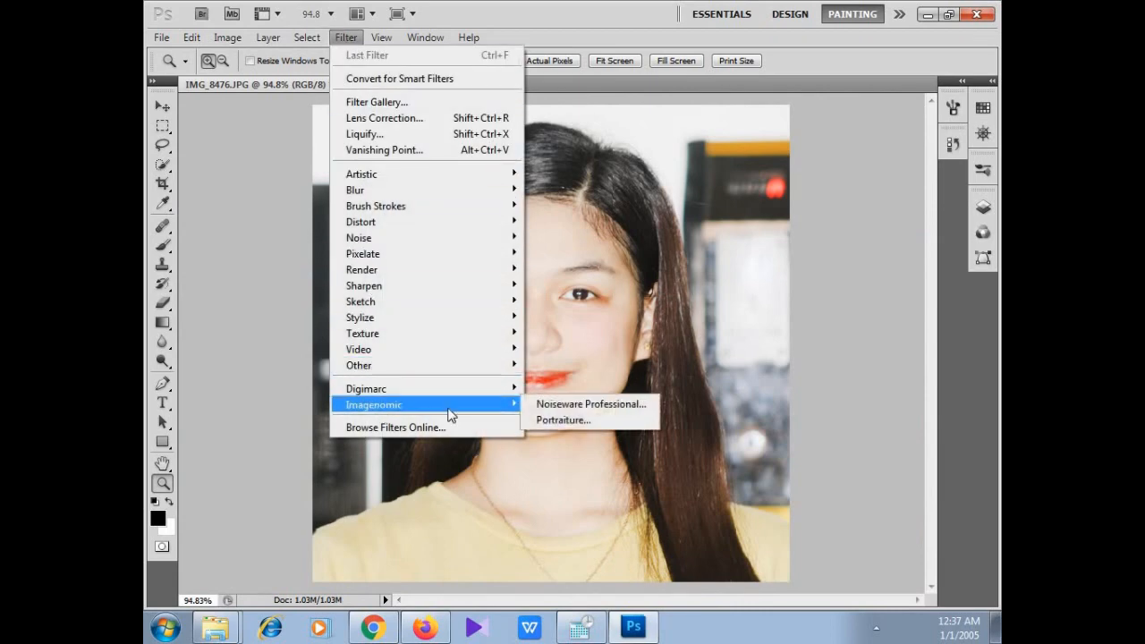
{"action": "left_click", "coordinate": [618, 414]}
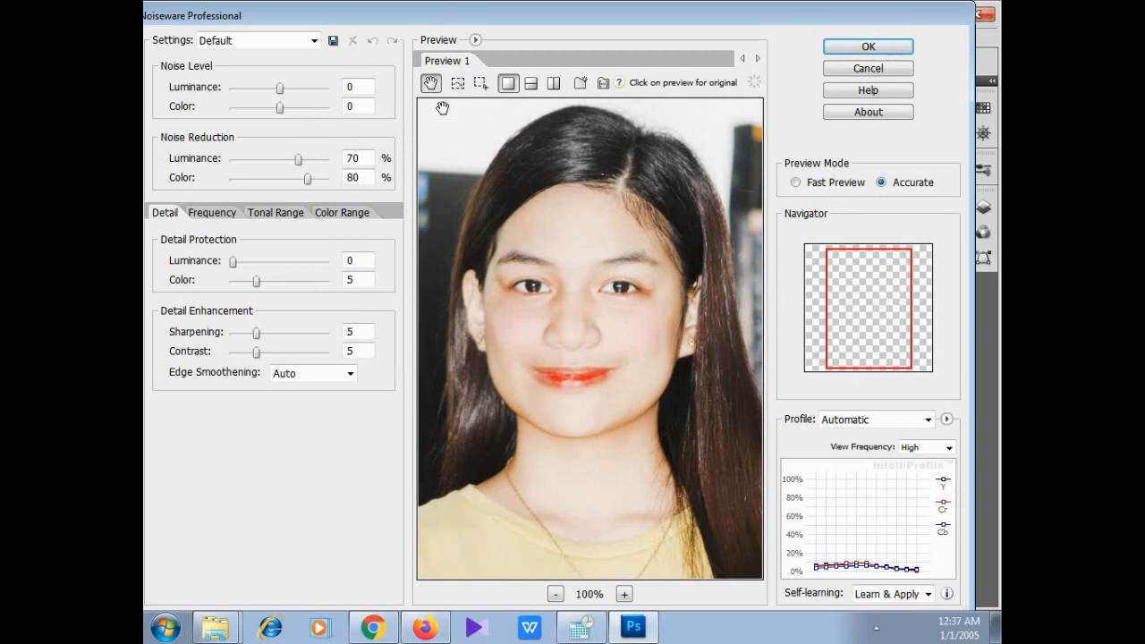
{"action": "left_click", "coordinate": [882, 47]}
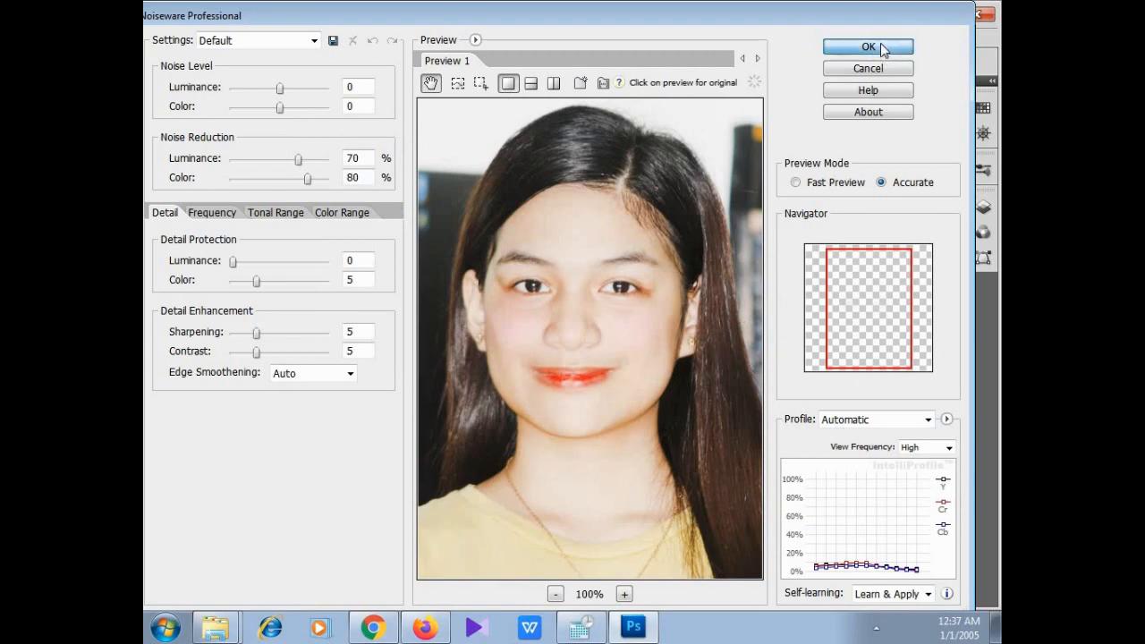
Run the Noiseware Professional noise reduction a second time on the portrait, keeping the Default settings
{"action": "left_click", "coordinate": [345, 38]}
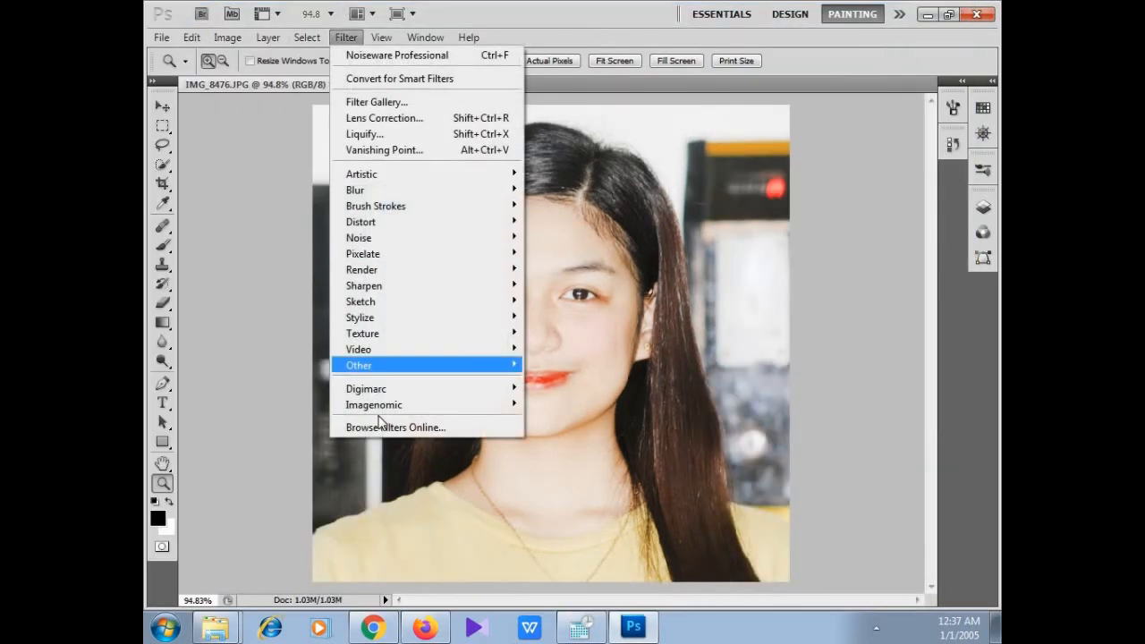
{"action": "mouse_move", "coordinate": [376, 405]}
{"action": "left_click", "coordinate": [577, 404]}
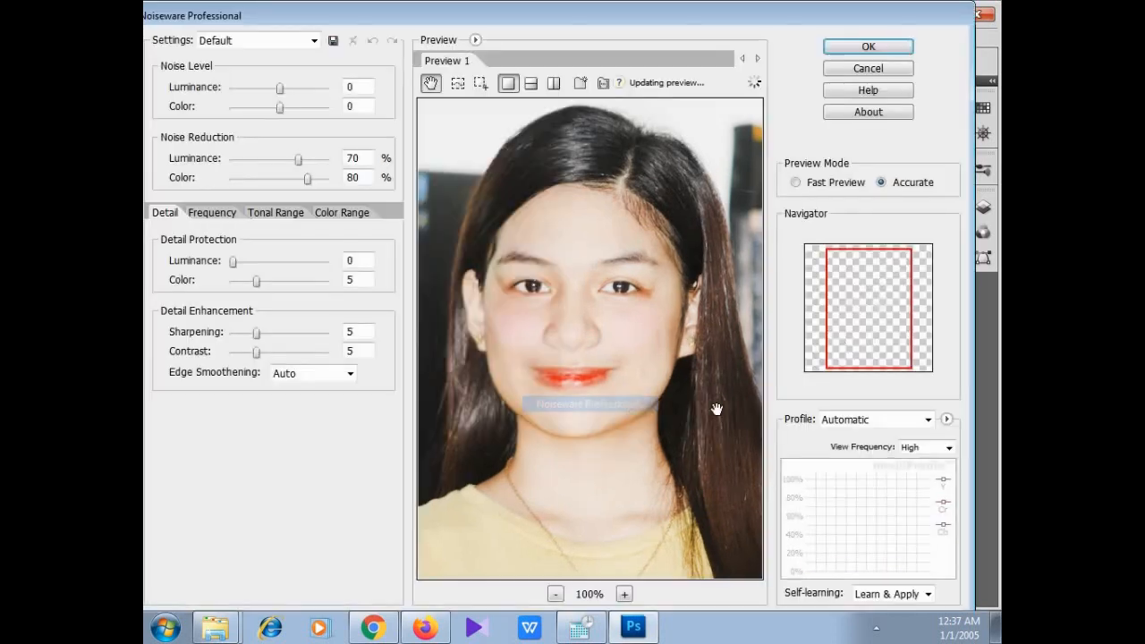
{"action": "left_click", "coordinate": [884, 50]}
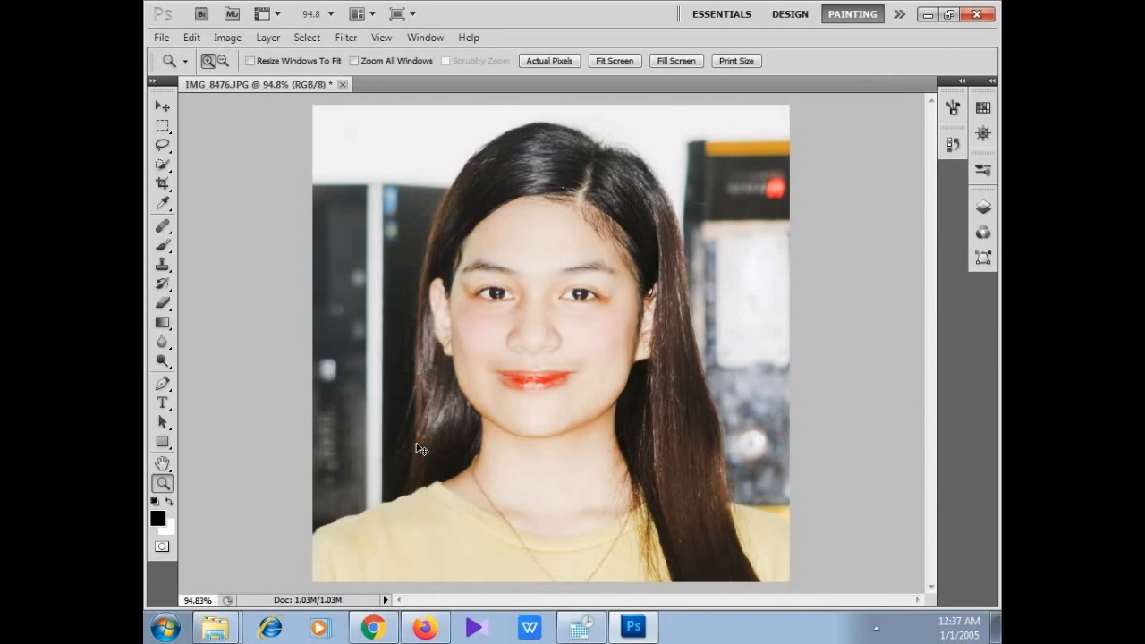
Save the retouched portrait to the Desktop as a JPEG named final, with Maximum quality 12 and Progressive format
{"action": "key", "text": "ctrl+shift+s"}
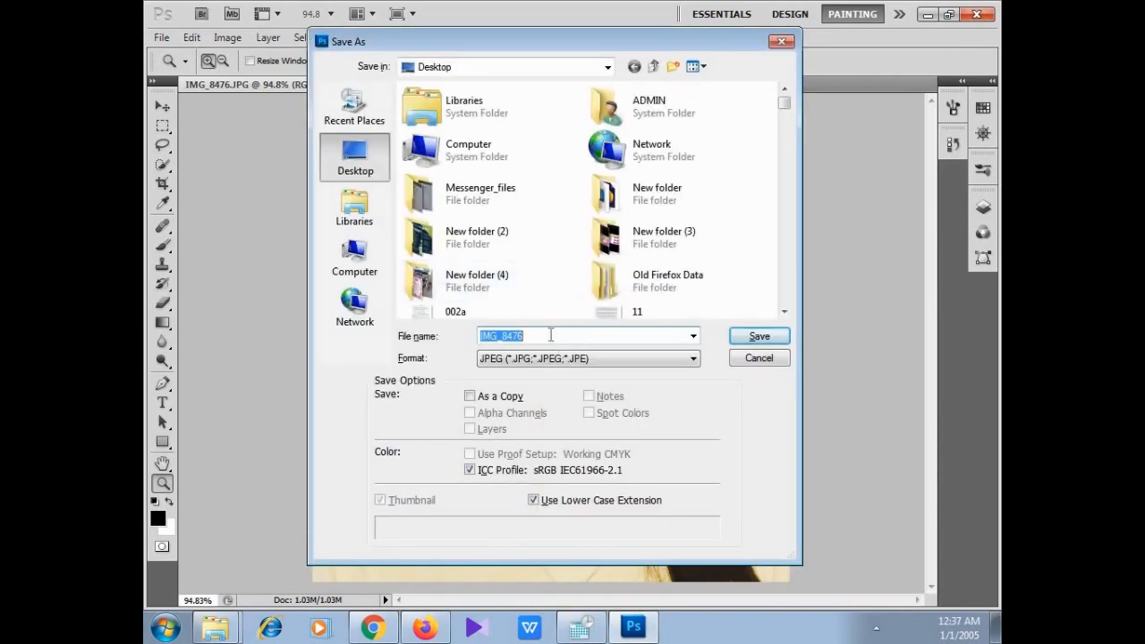
{"action": "left_click", "coordinate": [551, 336]}
{"action": "key", "text": "BackSpace"}
{"action": "key", "text": "BackSpace"}
{"action": "key", "text": "BackSpace"}
{"action": "key", "text": "BackSpace"}
{"action": "key", "text": "BackSpace"}
{"action": "key", "text": "BackSpace"}
{"action": "key", "text": "BackSpace"}
{"action": "key", "text": "BackSpace"}
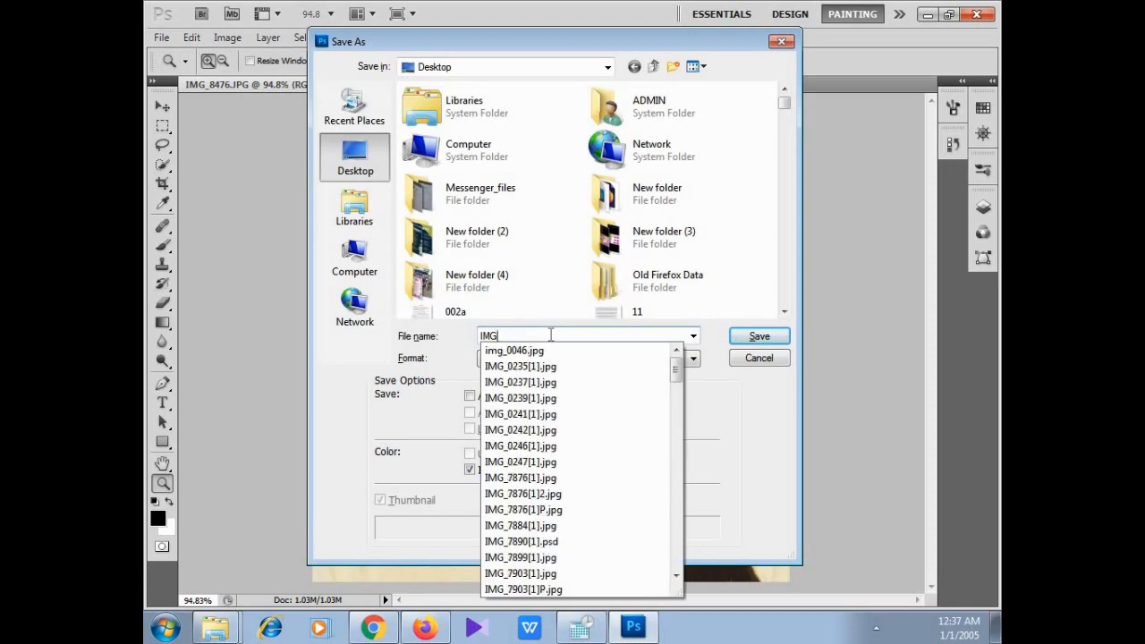
{"action": "type", "text": "final"}
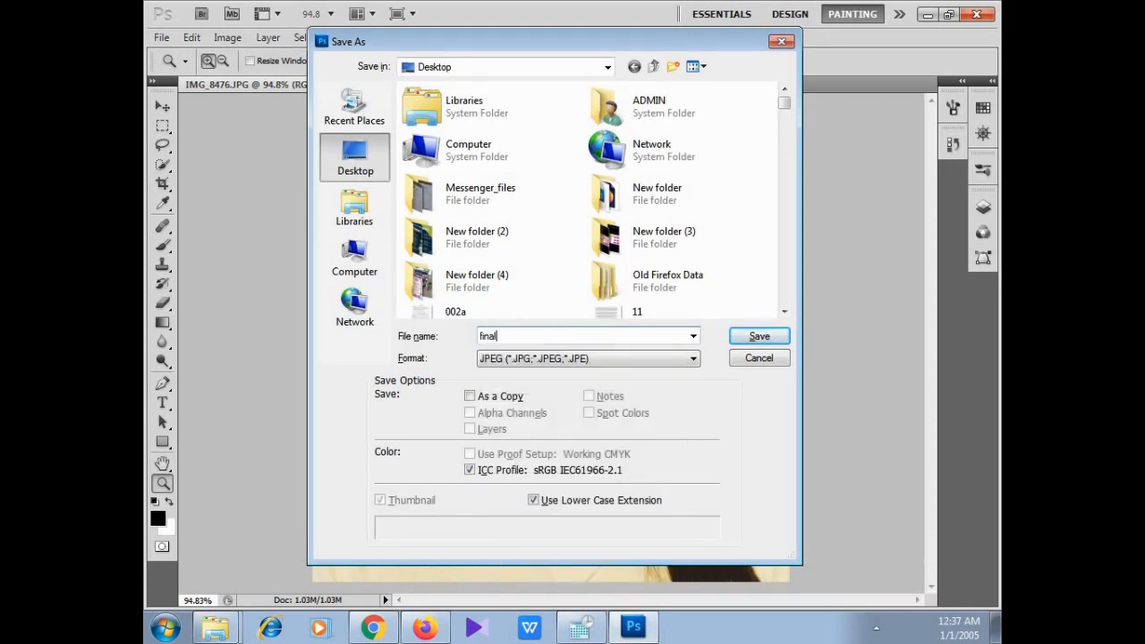
{"action": "key", "text": "Return"}
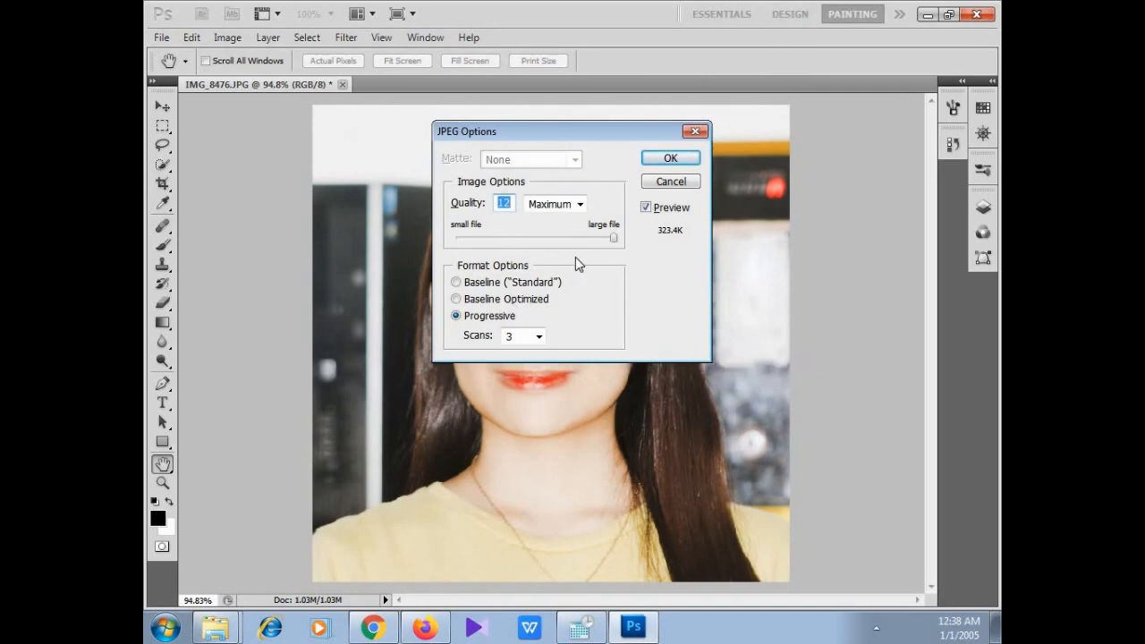
{"action": "key", "text": "Return"}
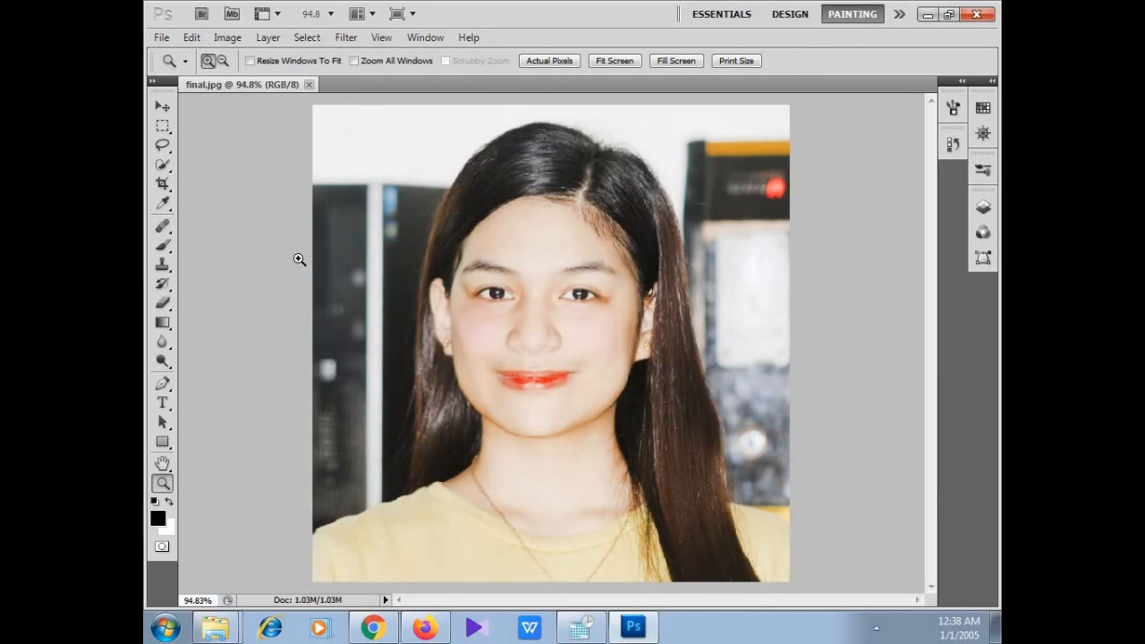
Set the Brush tool's foreground colour to white (#ffffff) from the swatches
{"action": "left_click", "coordinate": [164, 251]}
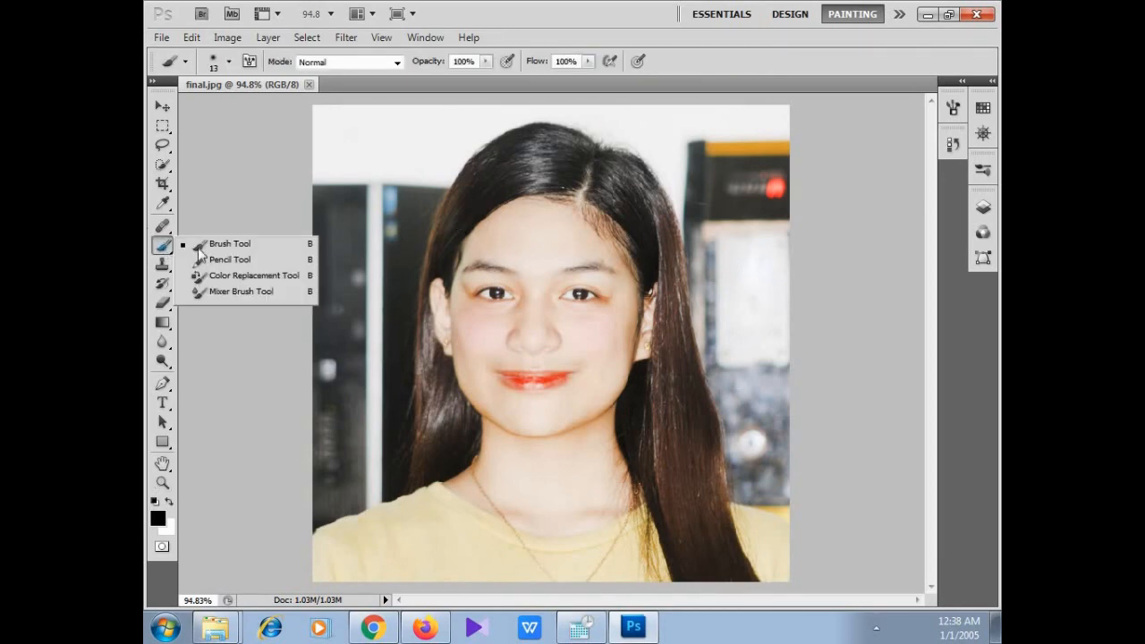
{"action": "left_click", "coordinate": [159, 521]}
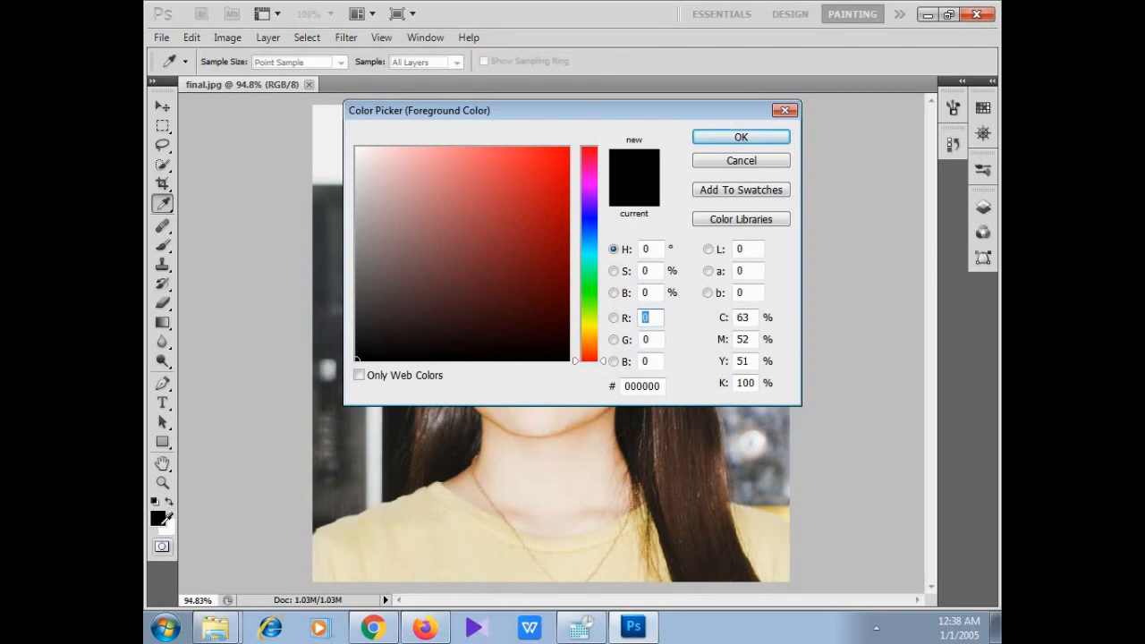
{"action": "left_click", "coordinate": [984, 108]}
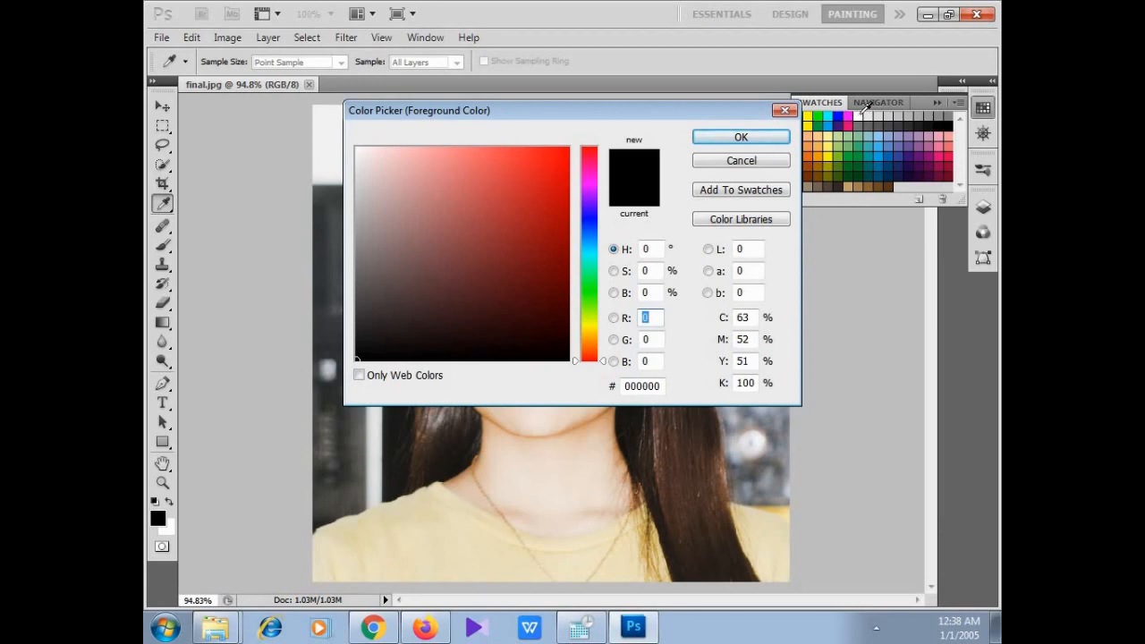
{"action": "left_click", "coordinate": [858, 117]}
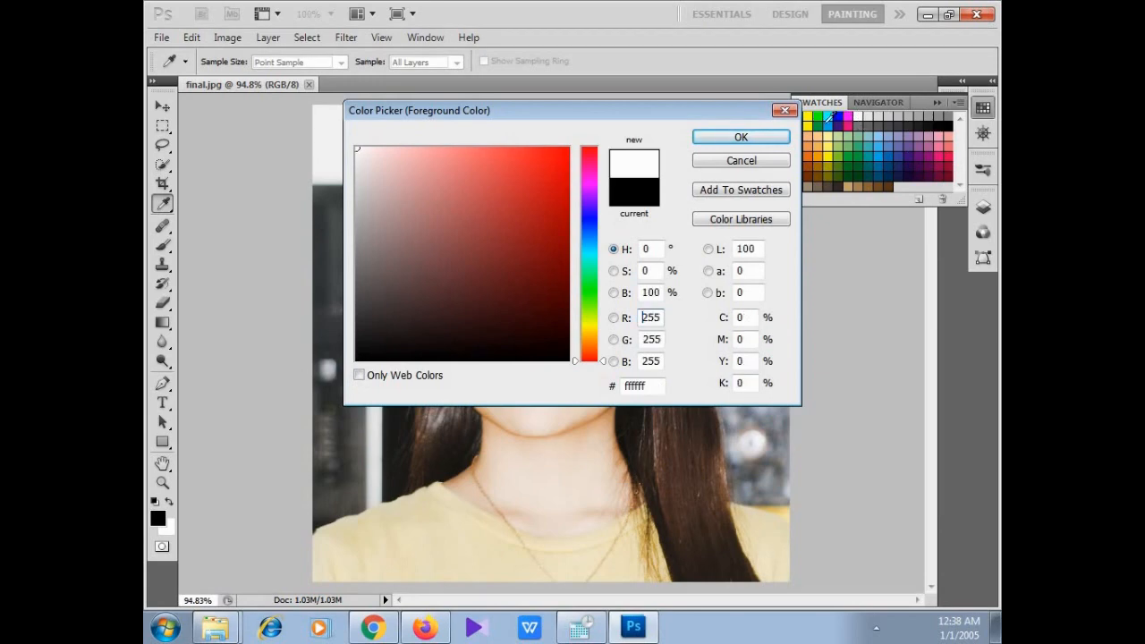
{"action": "left_click", "coordinate": [744, 136]}
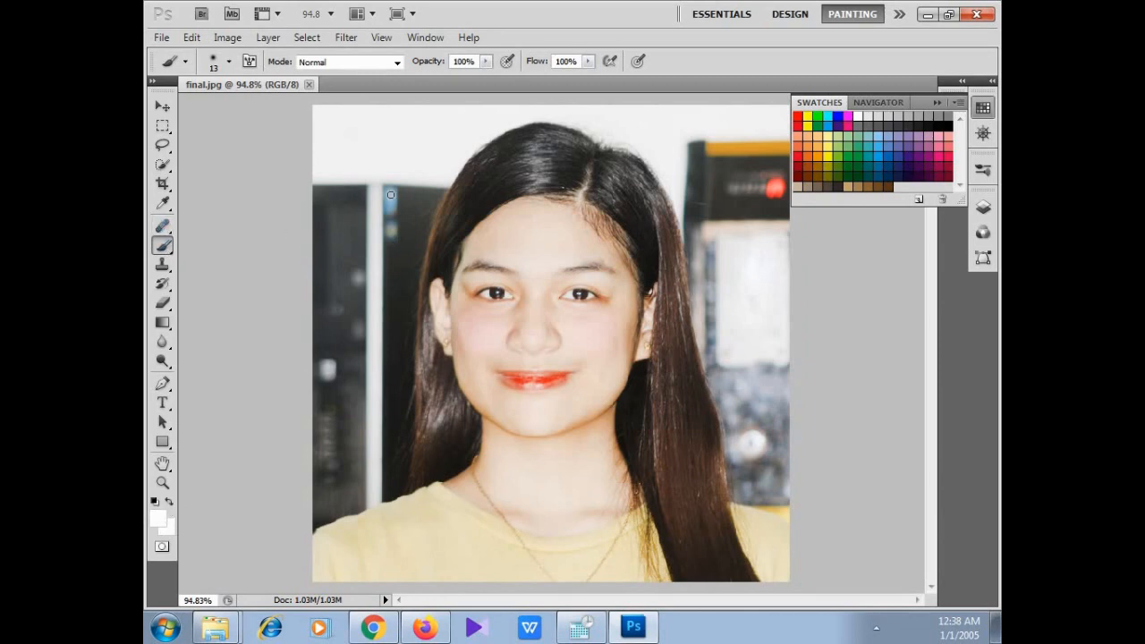
Choose a hard round brush tip of 30 px with 100% hardness
{"action": "left_click", "coordinate": [249, 61]}
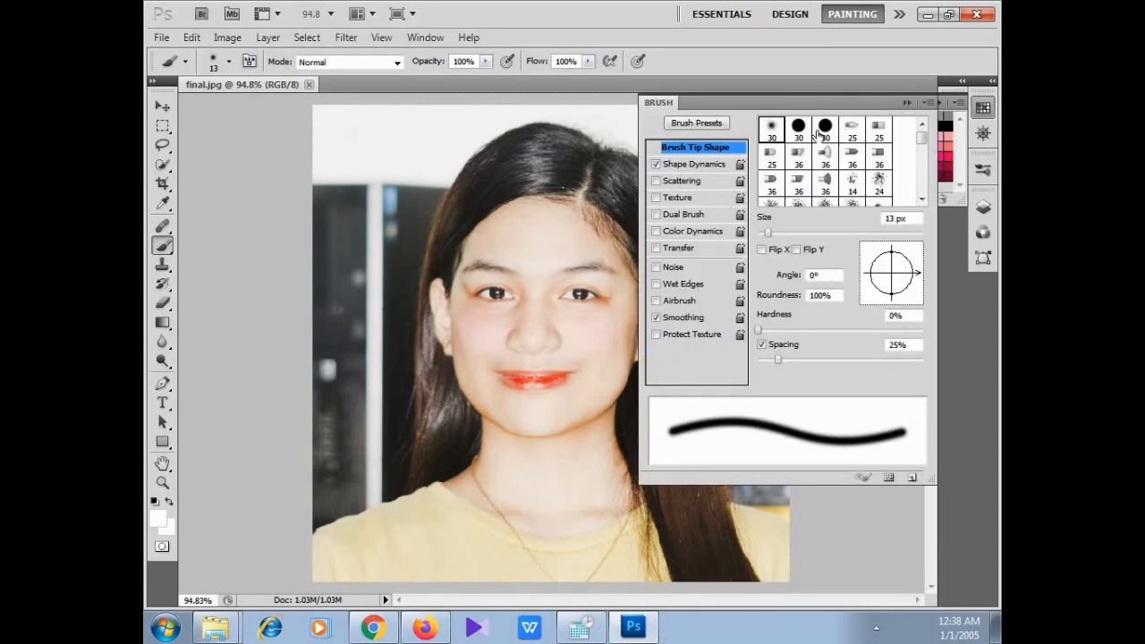
{"action": "left_click", "coordinate": [823, 131]}
{"action": "key", "text": "F5"}
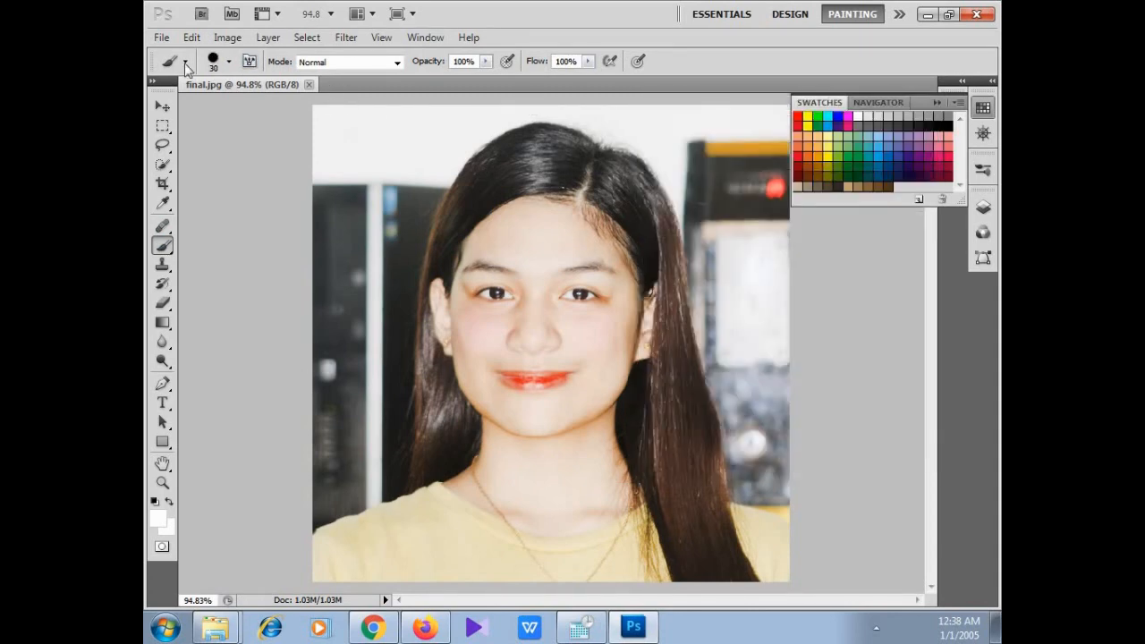
{"action": "left_click", "coordinate": [229, 61]}
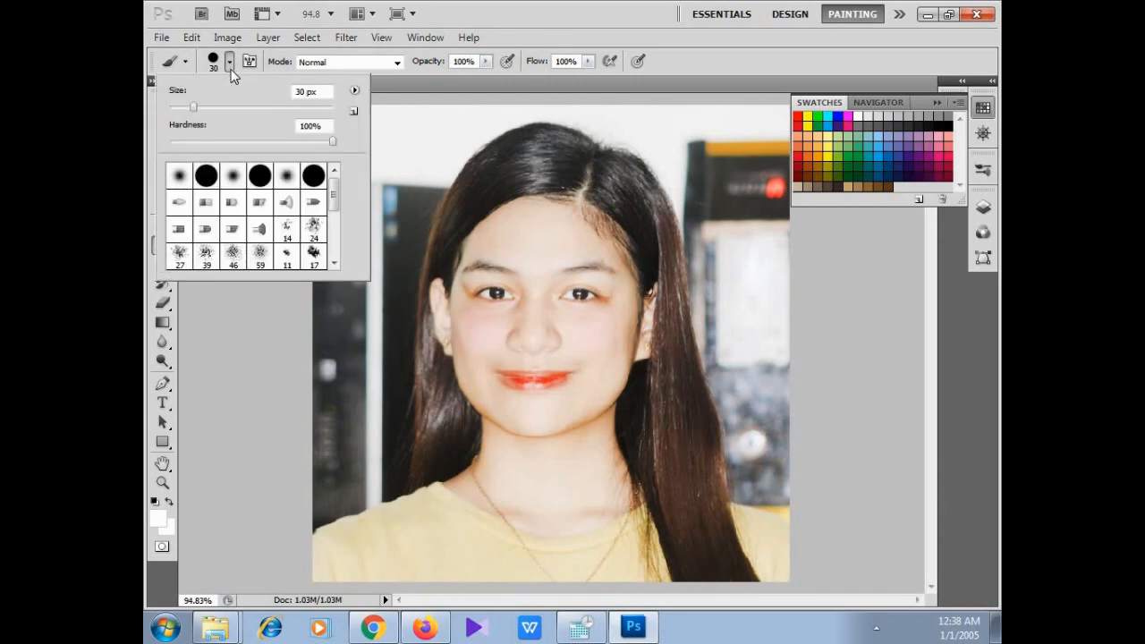
{"action": "left_click", "coordinate": [261, 183]}
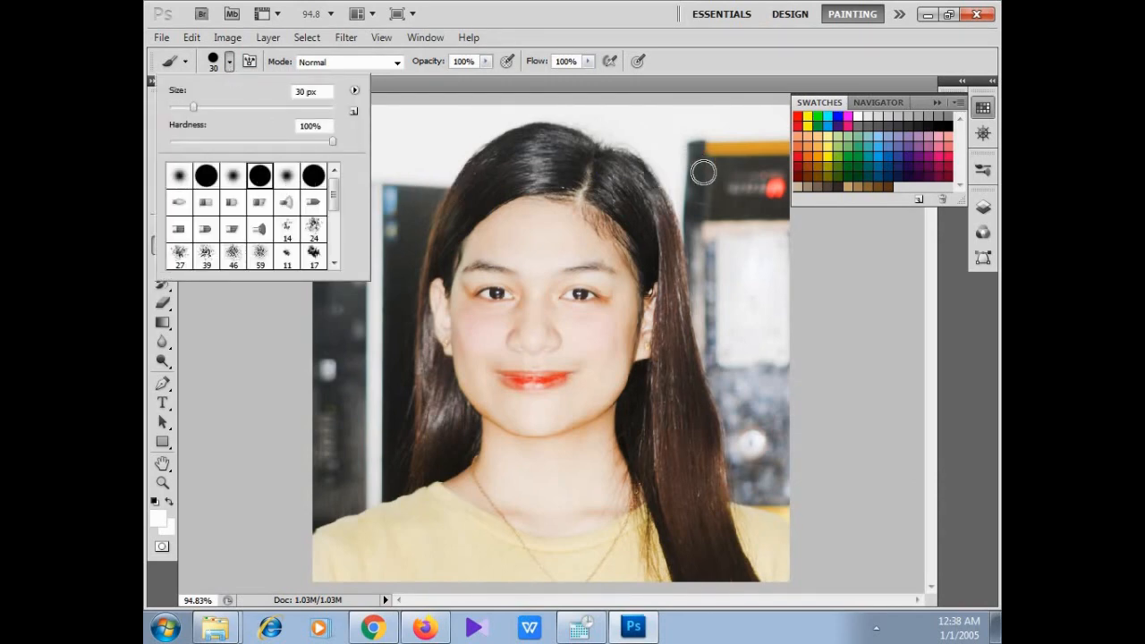
Paint white over the dark background left of the hair and in a strip along the hair's right side
{"action": "left_click", "coordinate": [765, 303]}
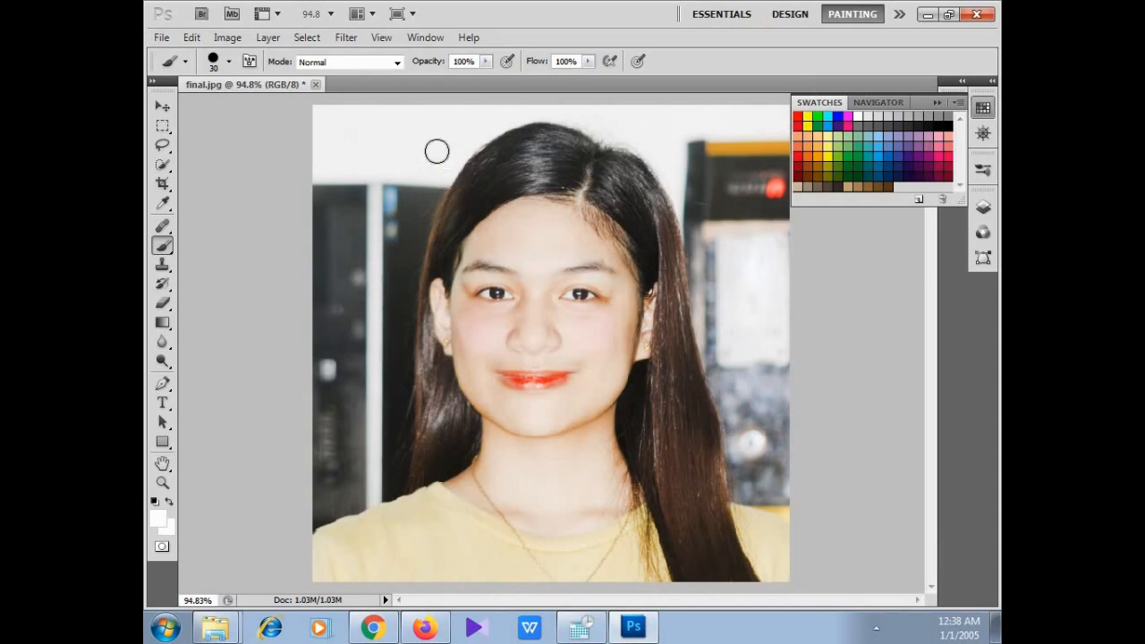
{"action": "left_click_drag", "start_coordinate": [436, 146], "coordinate": [384, 307]}
{"action": "mouse_move", "coordinate": [370, 408]}
{"action": "left_mouse_down"}
{"action": "mouse_move", "coordinate": [350, 480]}
{"action": "mouse_move", "coordinate": [384, 212]}
{"action": "mouse_move", "coordinate": [402, 170]}
{"action": "mouse_move", "coordinate": [383, 266]}
{"action": "mouse_move", "coordinate": [346, 364]}
{"action": "mouse_move", "coordinate": [330, 362]}
{"action": "mouse_move", "coordinate": [323, 440]}
{"action": "mouse_move", "coordinate": [368, 353]}
{"action": "mouse_move", "coordinate": [393, 392]}
{"action": "mouse_move", "coordinate": [404, 257]}
{"action": "mouse_move", "coordinate": [382, 442]}
{"action": "mouse_move", "coordinate": [349, 479]}
{"action": "mouse_move", "coordinate": [340, 430]}
{"action": "mouse_move", "coordinate": [325, 464]}
{"action": "mouse_move", "coordinate": [320, 380]}
{"action": "mouse_move", "coordinate": [321, 270]}
{"action": "mouse_move", "coordinate": [336, 233]}
{"action": "mouse_move", "coordinate": [336, 329]}
{"action": "mouse_move", "coordinate": [358, 232]}
{"action": "mouse_move", "coordinate": [347, 153]}
{"action": "left_mouse_up"}
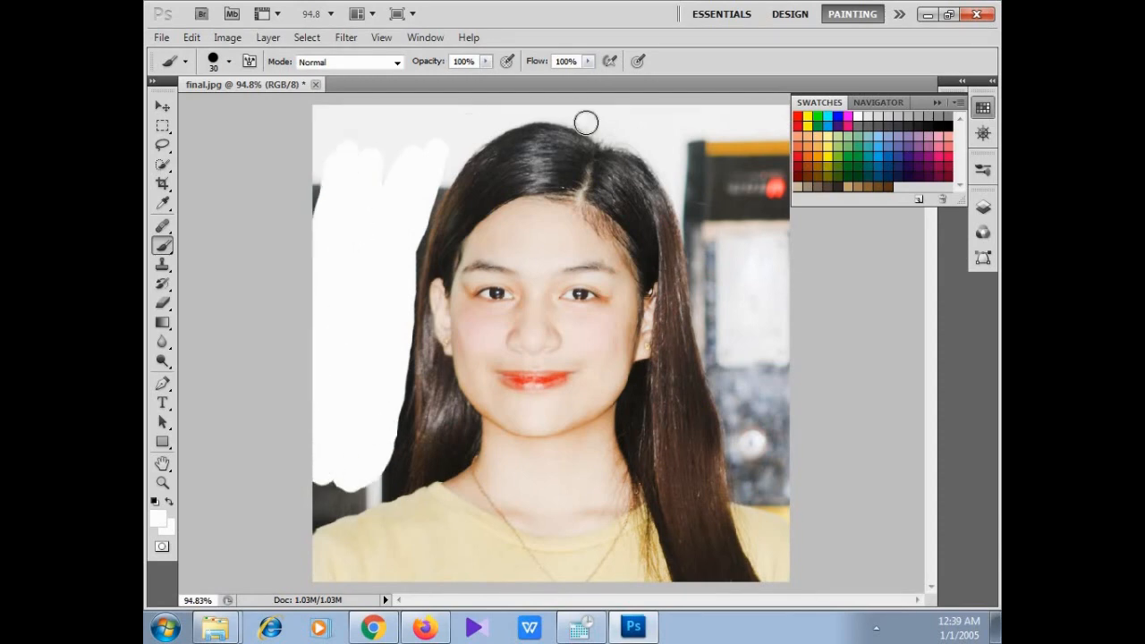
{"action": "mouse_move", "coordinate": [684, 129]}
{"action": "left_mouse_down"}
{"action": "mouse_move", "coordinate": [690, 215]}
{"action": "mouse_move", "coordinate": [756, 403]}
{"action": "left_mouse_up"}
{"action": "left_click_drag", "start_coordinate": [776, 462], "coordinate": [782, 469]}
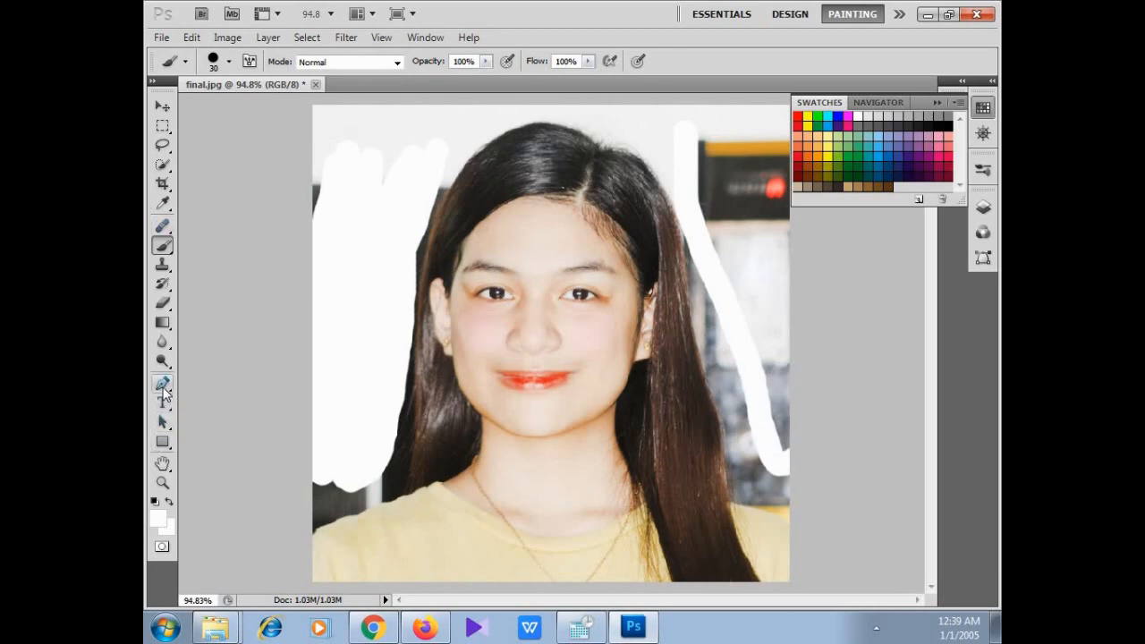
Start a Pen tool path where the shirt's shoulder meets the photo's left edge, undoing the misplaced curved segment
{"action": "left_click", "coordinate": [164, 383]}
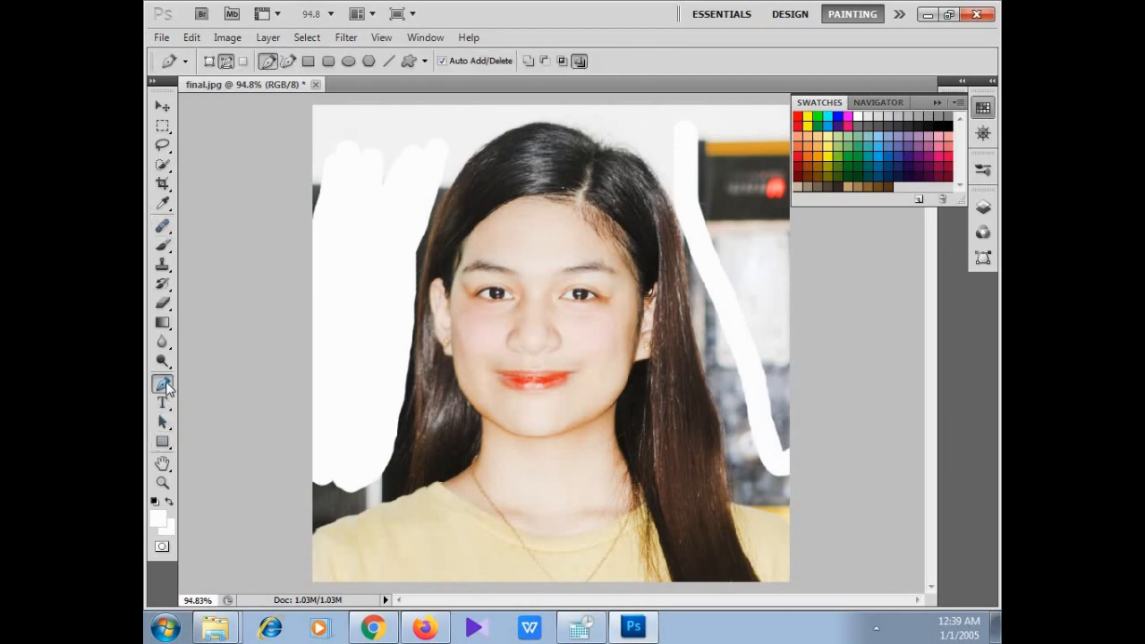
{"action": "left_click", "coordinate": [164, 383]}
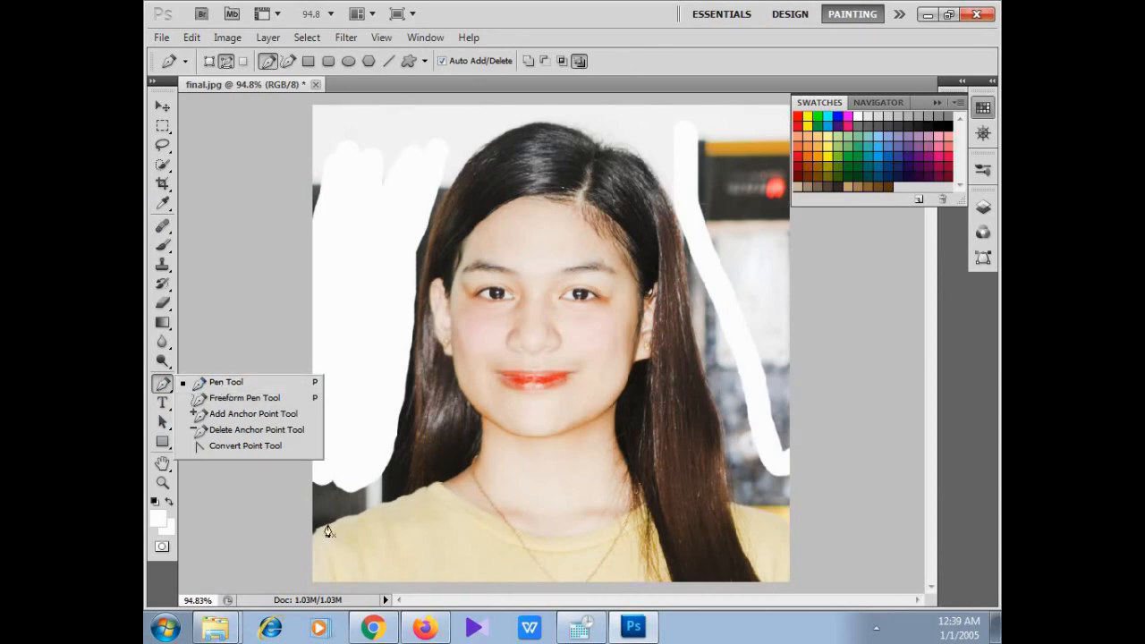
{"action": "left_click", "coordinate": [162, 484]}
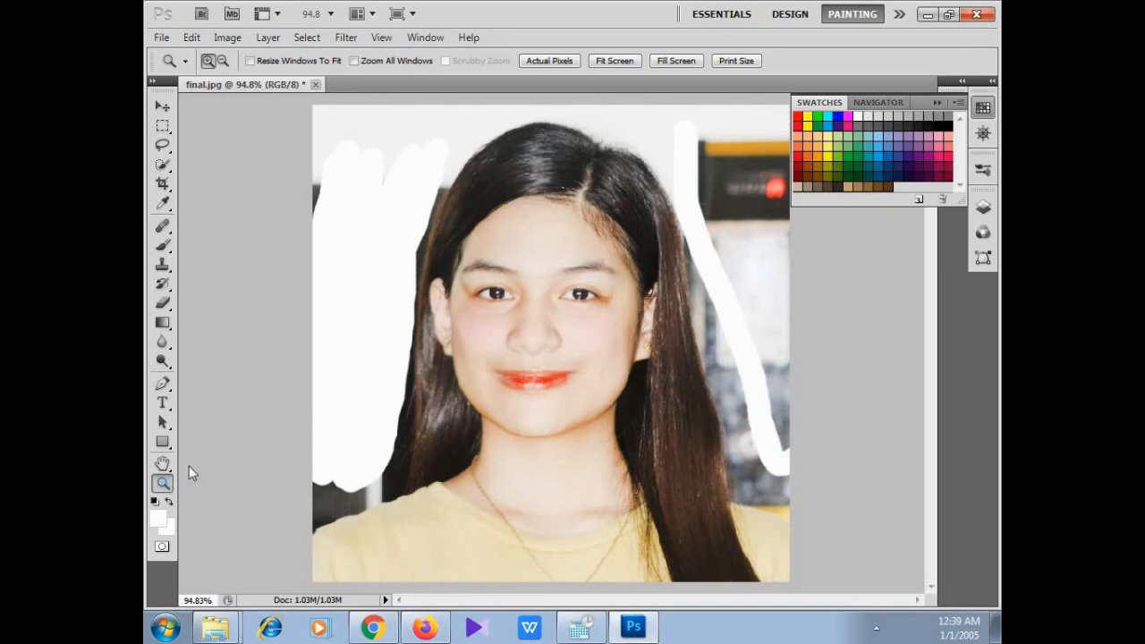
{"action": "left_click", "coordinate": [394, 477]}
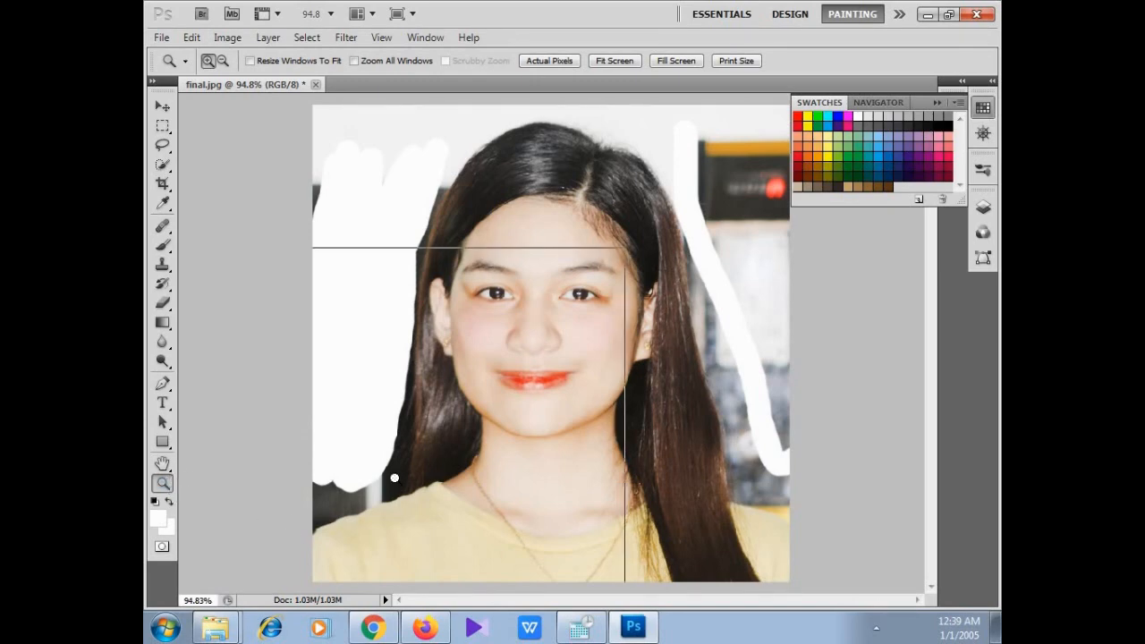
{"action": "left_click", "coordinate": [395, 478]}
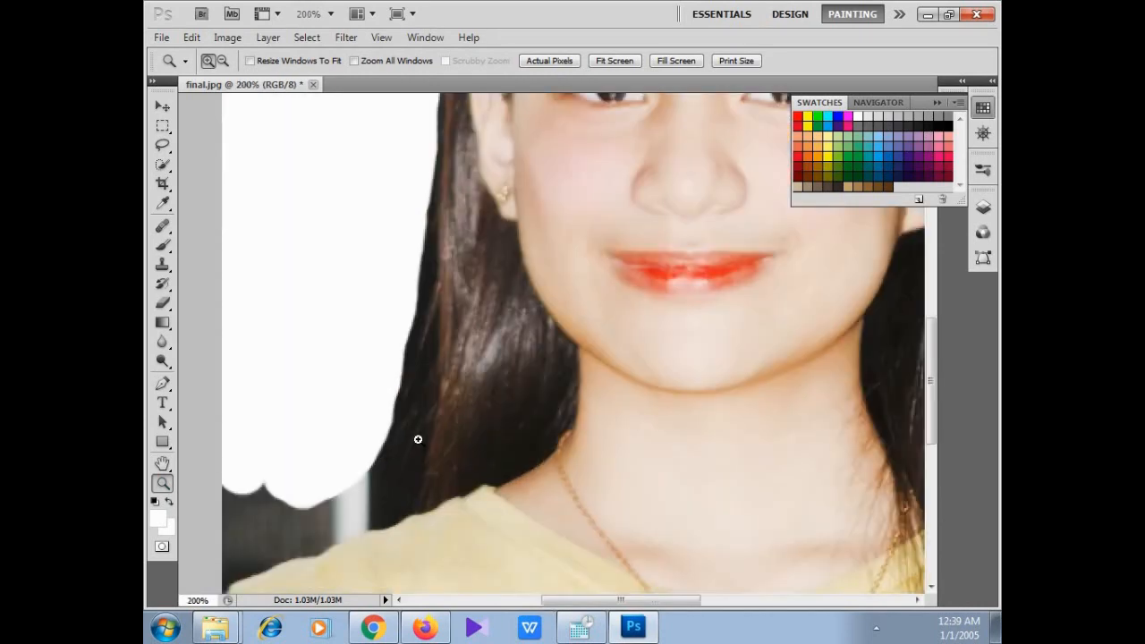
{"action": "left_click", "coordinate": [418, 441]}
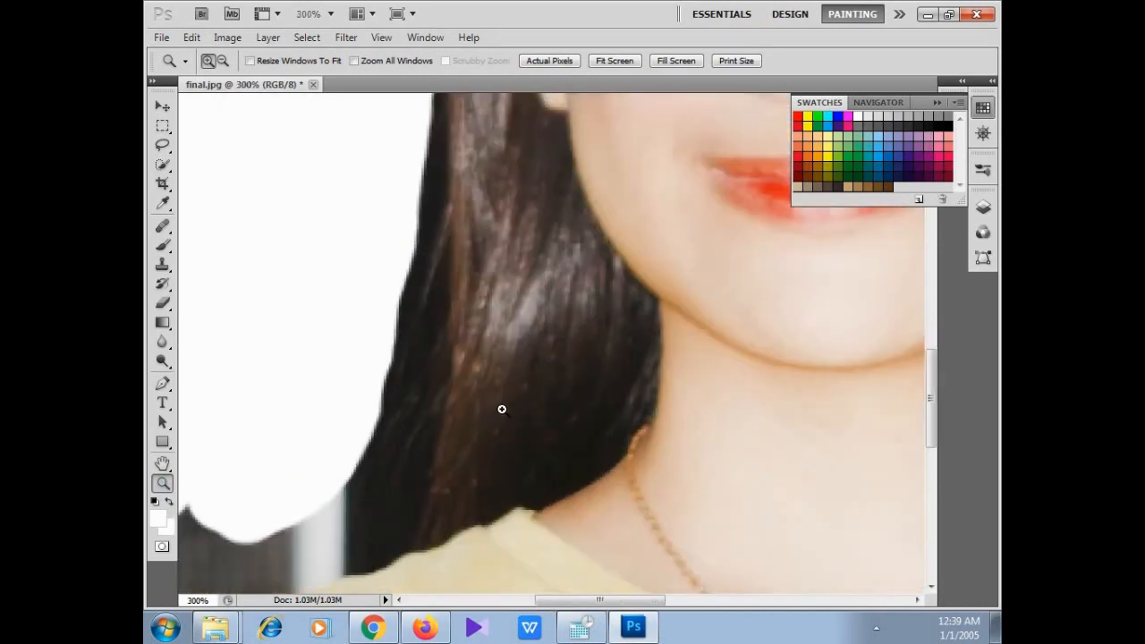
{"action": "scroll", "coordinate": [567, 394], "scroll_direction": "down", "scroll_amount": 3}
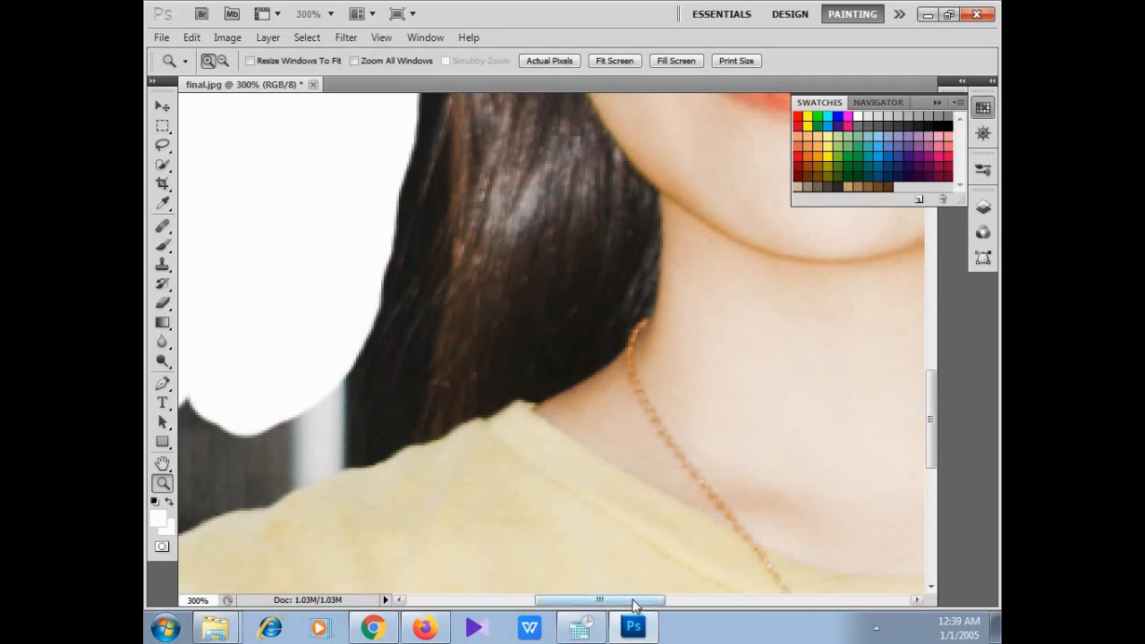
{"action": "left_click_drag", "start_coordinate": [631, 600], "coordinate": [600, 600]}
{"action": "left_click", "coordinate": [162, 383]}
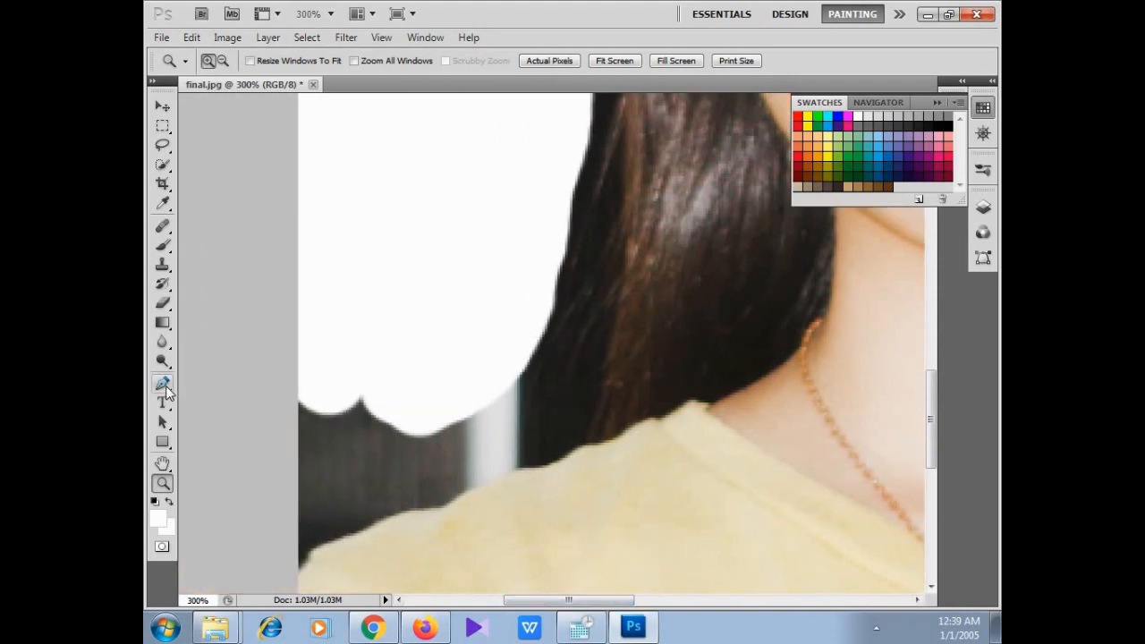
{"action": "left_click", "coordinate": [162, 466]}
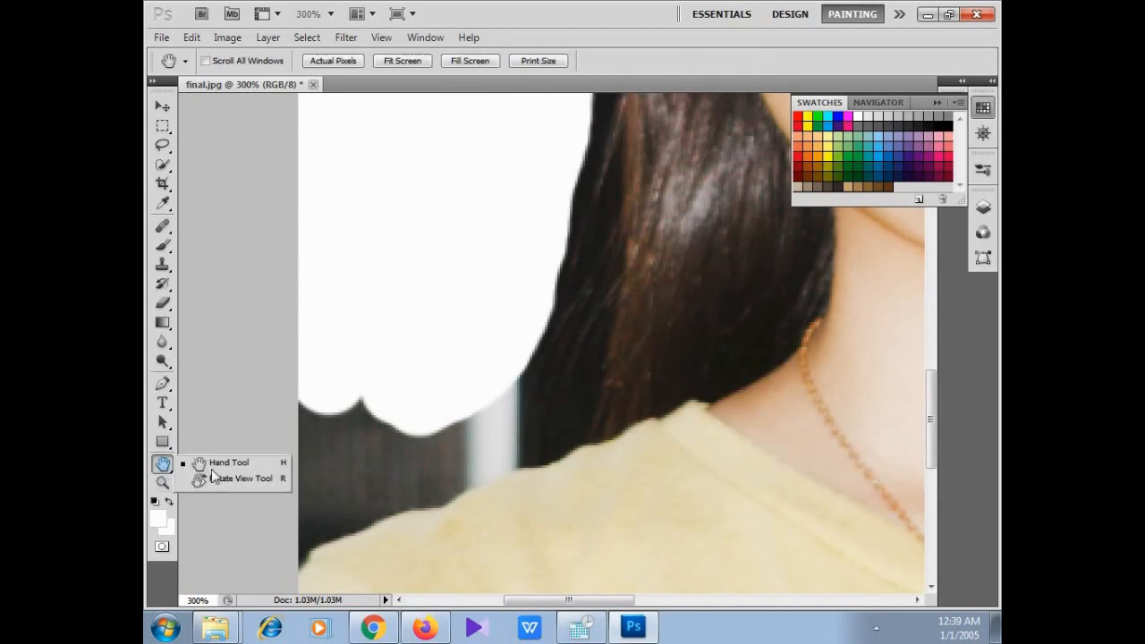
{"action": "left_click_drag", "start_coordinate": [748, 328], "coordinate": [387, 239]}
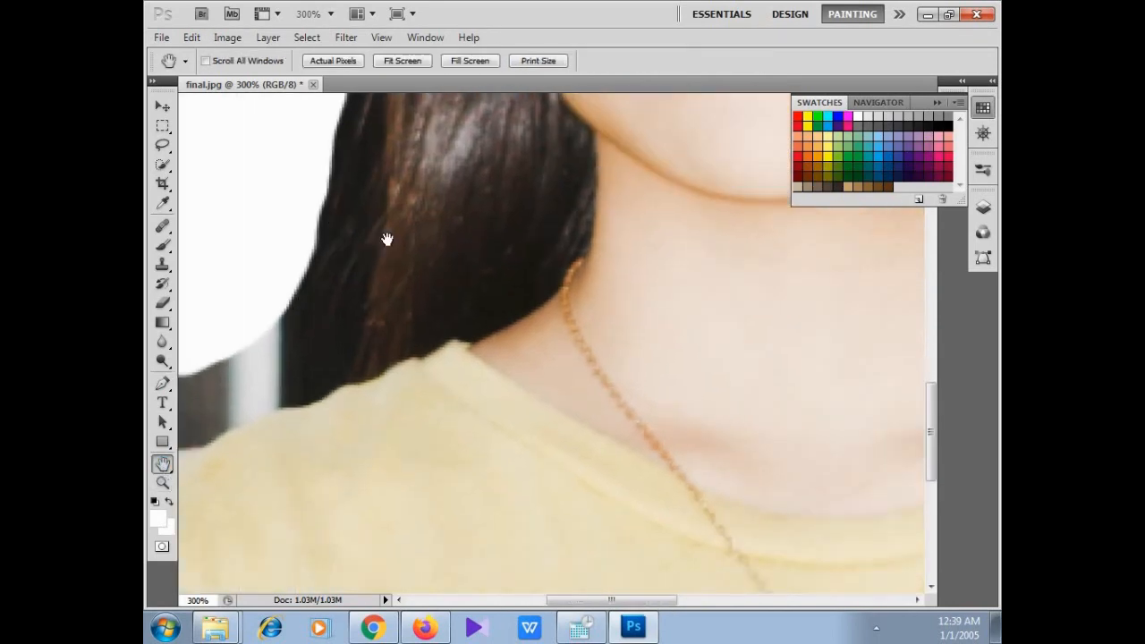
{"action": "left_click_drag", "start_coordinate": [716, 283], "coordinate": [998, 258]}
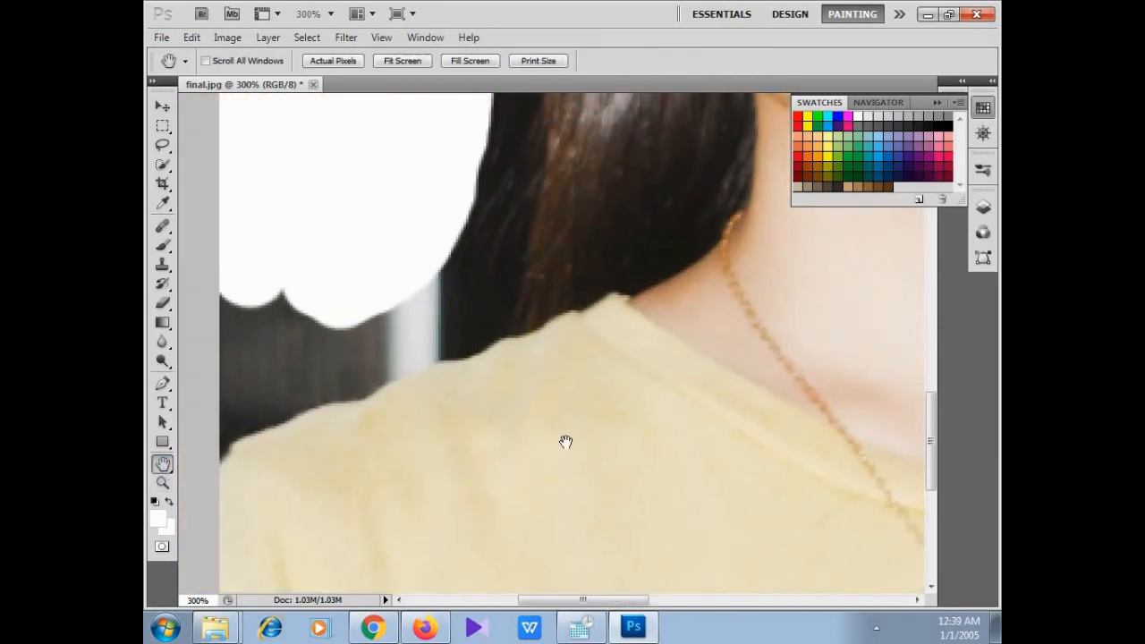
{"action": "left_click_drag", "start_coordinate": [286, 352], "coordinate": [331, 367]}
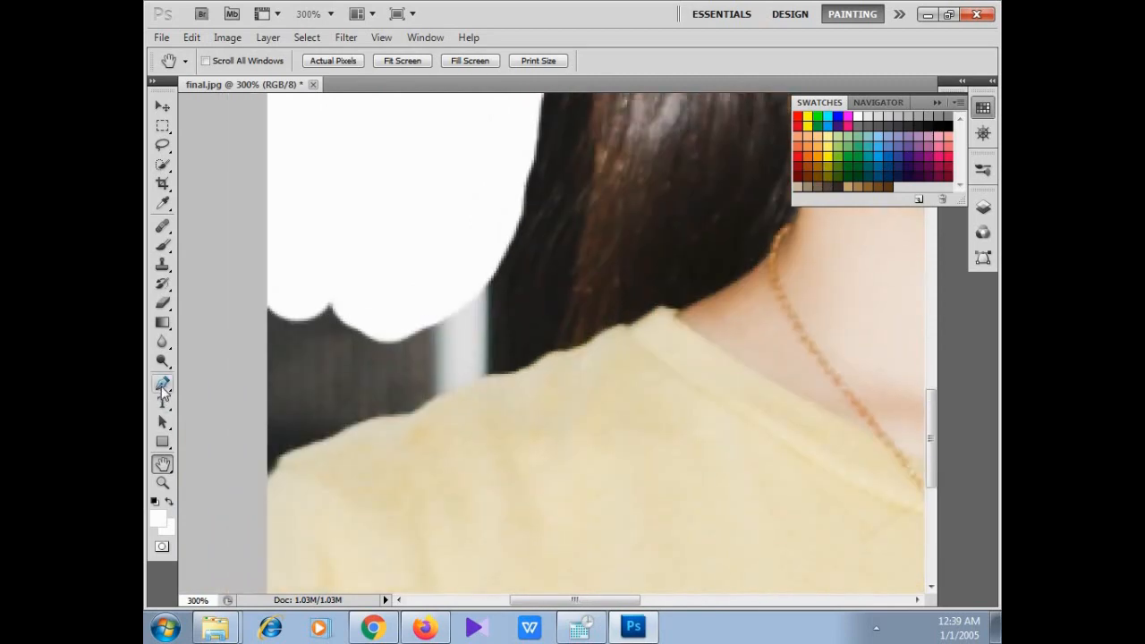
{"action": "left_click", "coordinate": [162, 384]}
{"action": "left_click", "coordinate": [263, 492]}
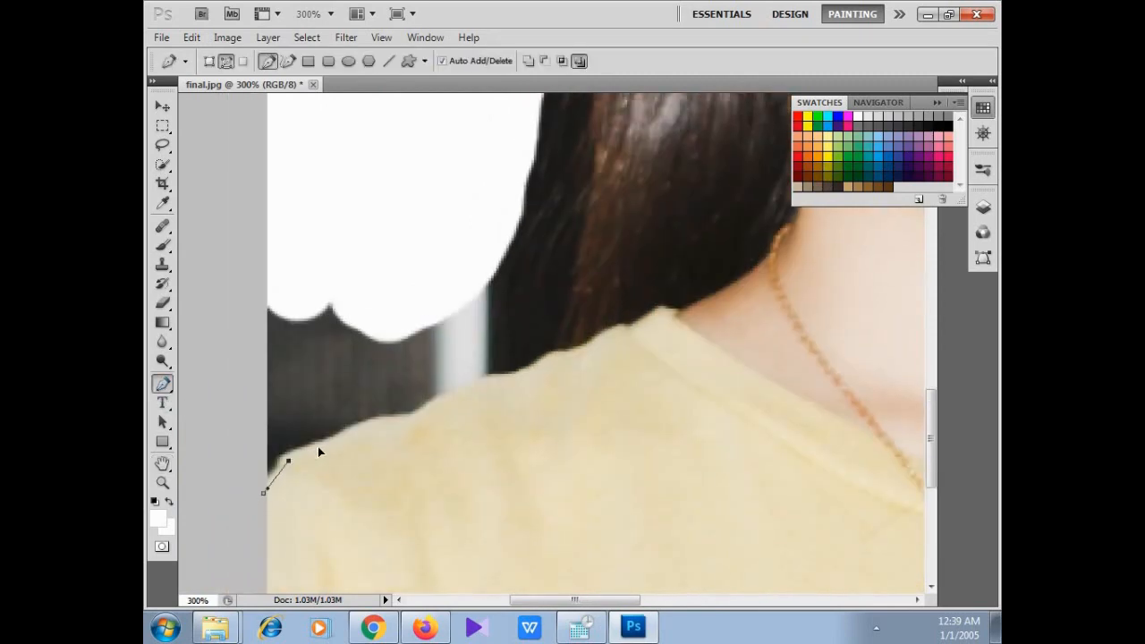
{"action": "left_click_drag", "start_coordinate": [288, 460], "coordinate": [345, 439]}
{"action": "key", "text": "ctrl+alt+z"}
Trace the upper edge of the yellow shirt's left shoulder with path points as far as the hair
{"action": "left_click", "coordinate": [276, 468]}
{"action": "left_click", "coordinate": [290, 458]}
{"action": "left_click", "coordinate": [320, 445]}
{"action": "left_click", "coordinate": [366, 421]}
{"action": "left_click", "coordinate": [418, 413]}
{"action": "left_click", "coordinate": [465, 390]}
{"action": "left_click", "coordinate": [507, 374]}
{"action": "left_click", "coordinate": [540, 361]}
{"action": "left_click", "coordinate": [556, 353]}
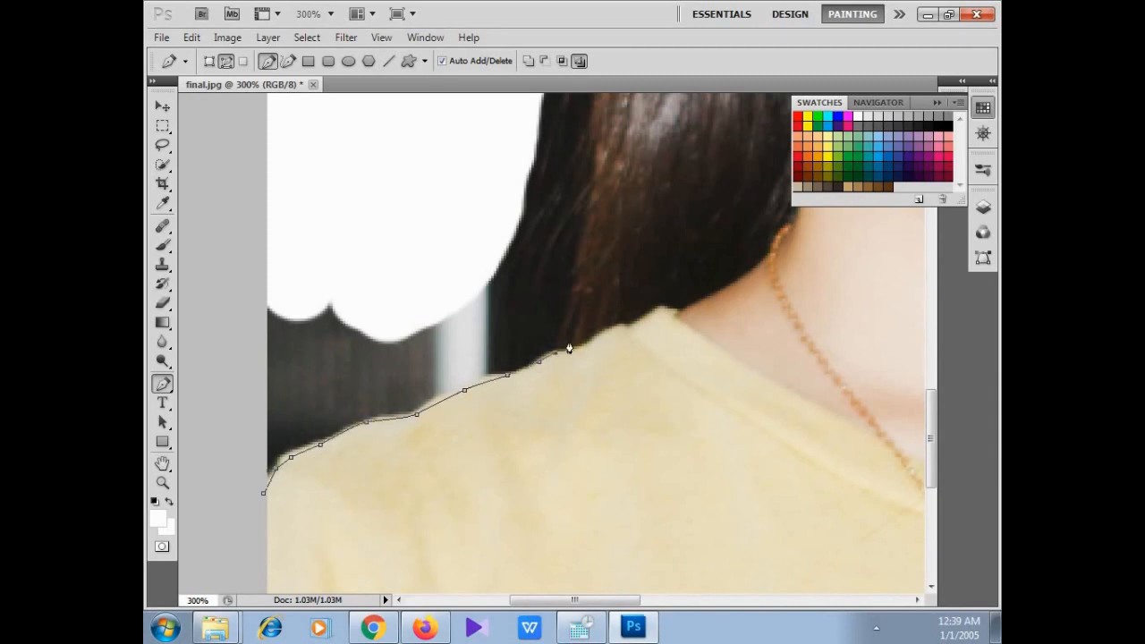
Continue the path from the shoulder up the left hair strands to just below the ear
{"action": "left_click", "coordinate": [569, 340]}
{"action": "left_click", "coordinate": [585, 249]}
{"action": "scroll", "coordinate": [570, 170], "scroll_direction": "up", "scroll_amount": 5}
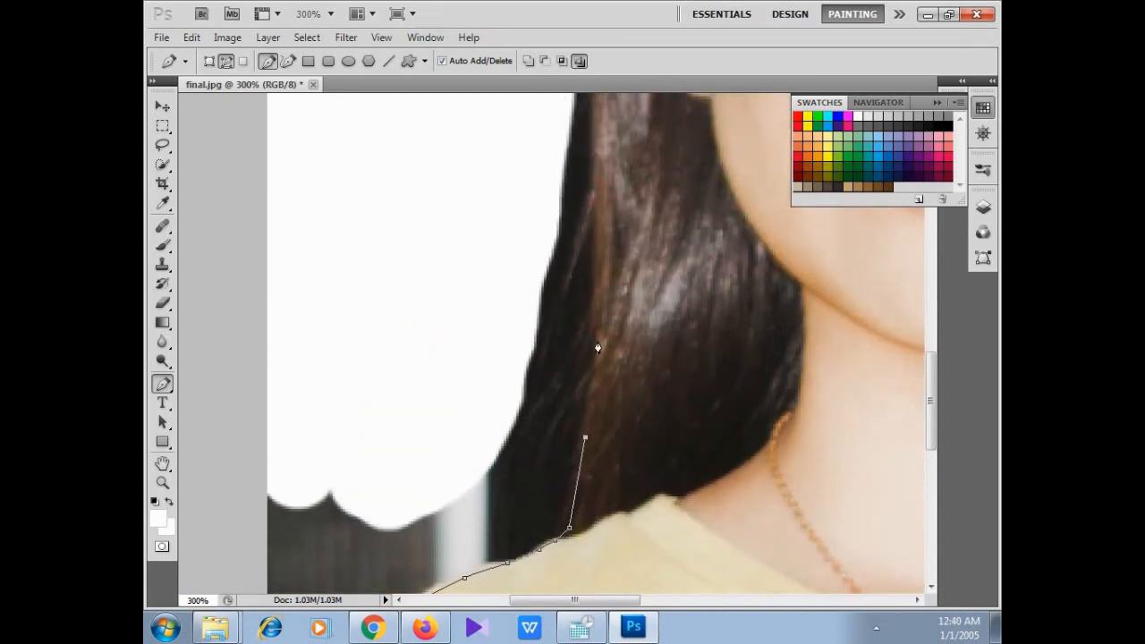
{"action": "left_click", "coordinate": [597, 368]}
{"action": "left_click", "coordinate": [597, 262]}
{"action": "left_click", "coordinate": [595, 147]}
{"action": "scroll", "coordinate": [590, 215], "scroll_direction": "up", "scroll_amount": 5}
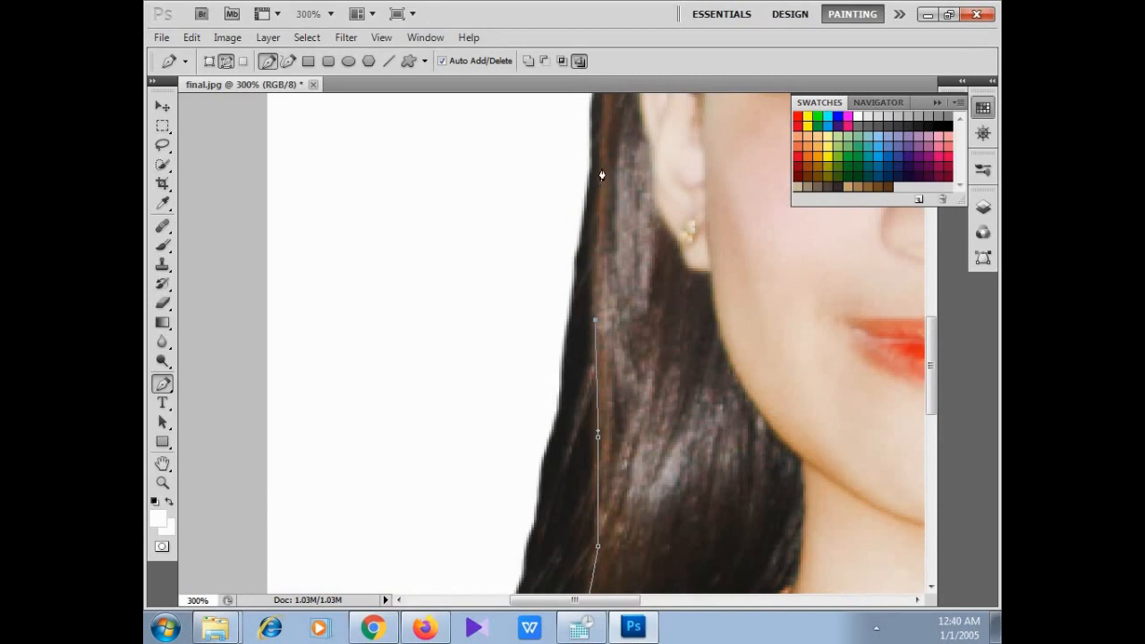
{"action": "left_click", "coordinate": [602, 178]}
{"action": "left_click", "coordinate": [603, 130]}
Extend the path along the hair's left outline from beside the ear to the upper side of the head
{"action": "scroll", "coordinate": [608, 245], "scroll_direction": "up", "scroll_amount": 6}
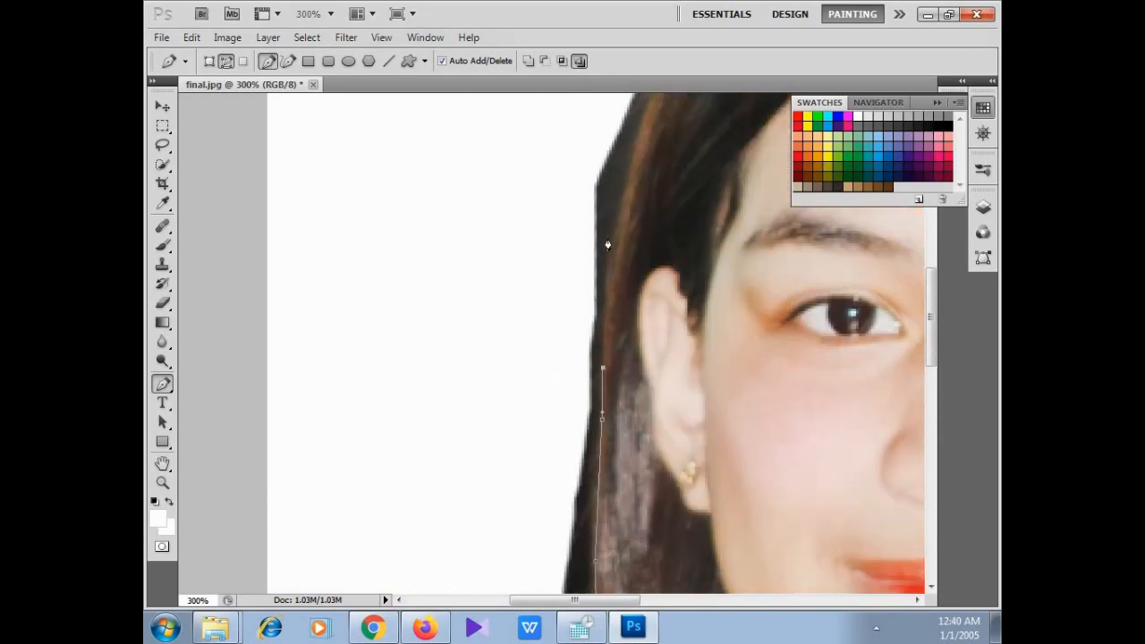
{"action": "scroll", "coordinate": [607, 245], "scroll_direction": "up", "scroll_amount": 2}
{"action": "left_click", "coordinate": [609, 336]}
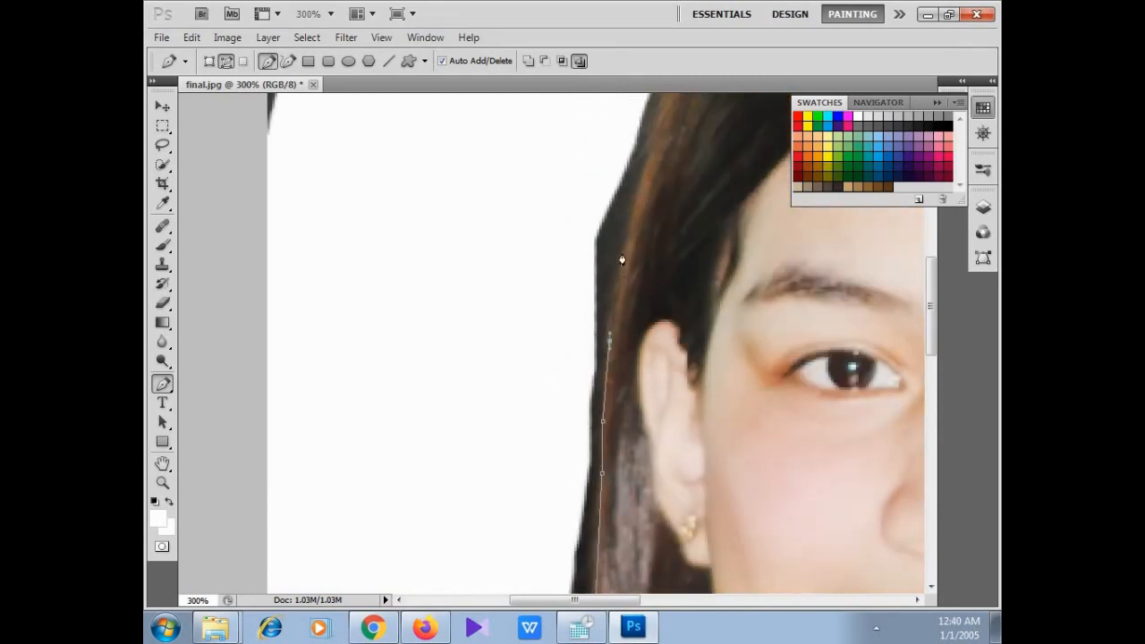
{"action": "left_click", "coordinate": [627, 238]}
{"action": "left_click", "coordinate": [647, 163]}
{"action": "scroll", "coordinate": [677, 212], "scroll_direction": "up", "scroll_amount": 4}
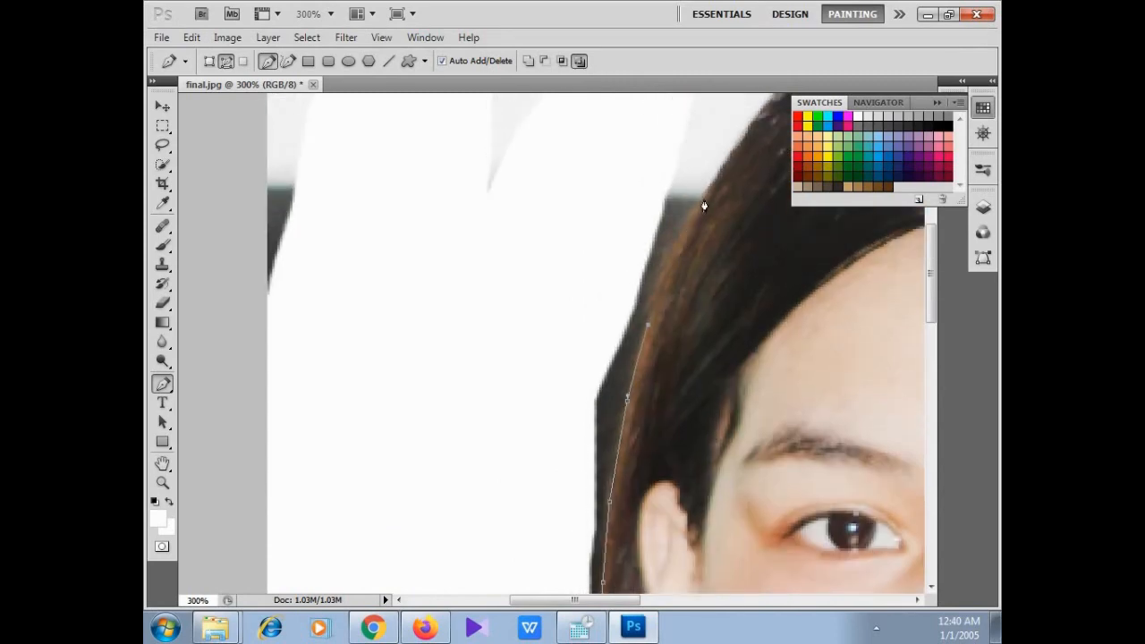
{"action": "left_click", "coordinate": [705, 199]}
{"action": "left_click", "coordinate": [751, 133]}
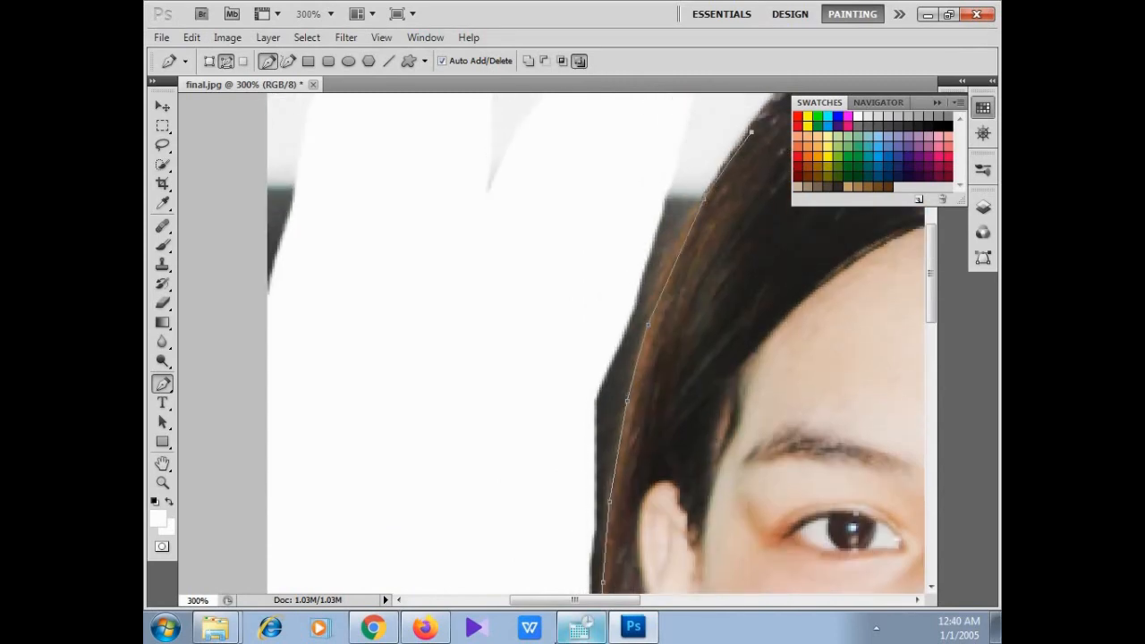
Carry the path along the hair's upper left outline to the highest point of the head
{"action": "left_click_drag", "start_coordinate": [574, 593], "coordinate": [686, 601]}
{"action": "scroll", "coordinate": [635, 382], "scroll_direction": "up", "scroll_amount": 2}
{"action": "scroll", "coordinate": [609, 332], "scroll_direction": "up", "scroll_amount": 3}
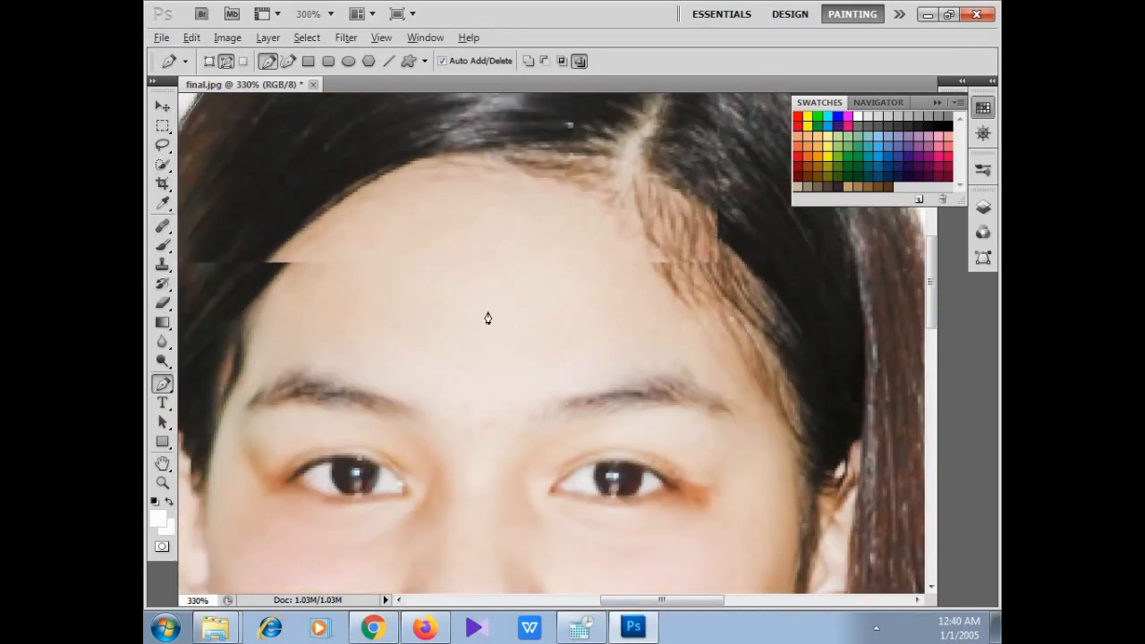
{"action": "scroll", "coordinate": [463, 298], "scroll_direction": "up", "scroll_amount": 5}
{"action": "scroll", "coordinate": [316, 247], "scroll_direction": "up", "scroll_amount": 1}
{"action": "left_click", "coordinate": [327, 235]}
{"action": "left_click", "coordinate": [394, 190]}
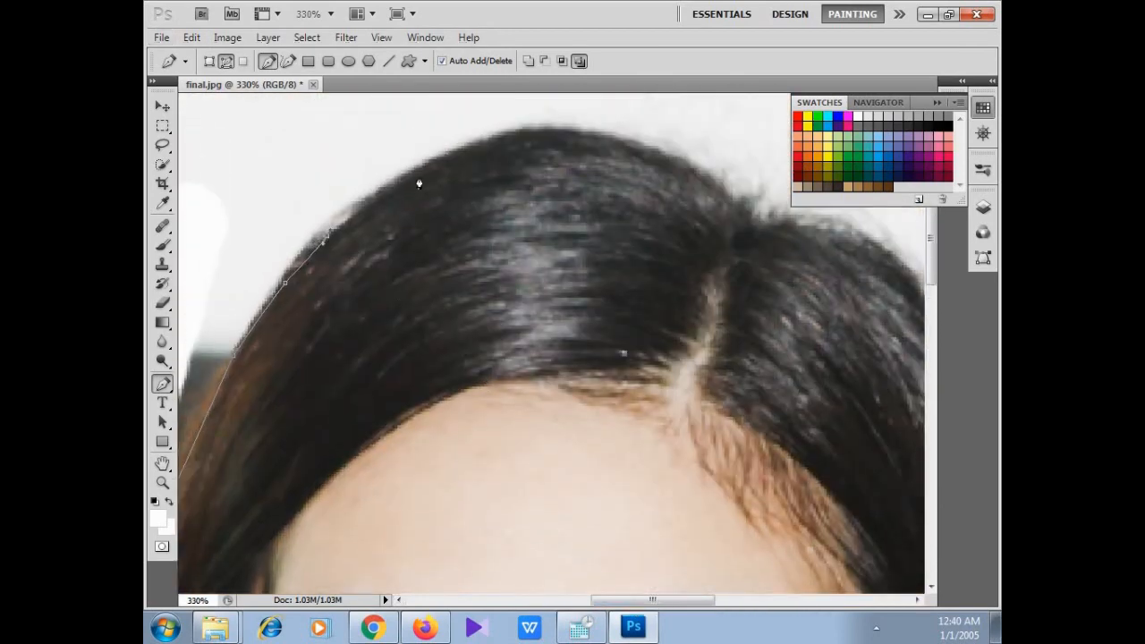
{"action": "left_click", "coordinate": [469, 154]}
{"action": "left_click", "coordinate": [537, 132]}
Continue the path from the top of the head across the hair parting to the hair's upper right outline
{"action": "left_click", "coordinate": [583, 134]}
{"action": "left_click", "coordinate": [660, 156]}
{"action": "left_click", "coordinate": [717, 191]}
{"action": "left_click", "coordinate": [756, 227]}
{"action": "left_click", "coordinate": [794, 229]}
{"action": "left_click", "coordinate": [864, 252]}
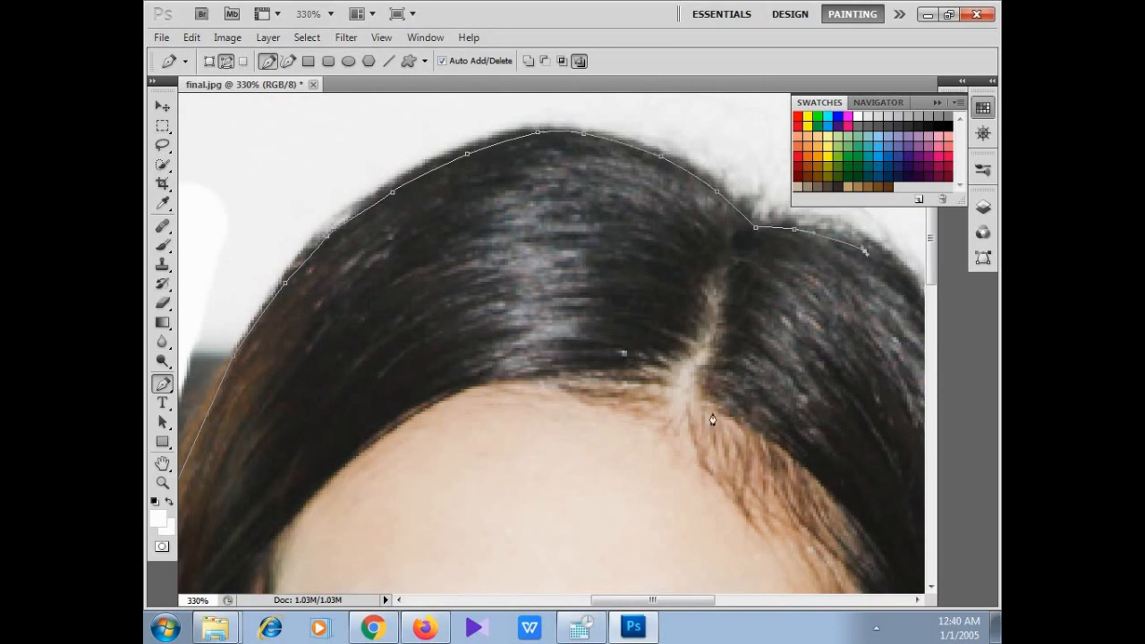
Extend the path down the hair's right outline from the upper curve to the long strands beside the chin
{"action": "left_click_drag", "start_coordinate": [676, 599], "coordinate": [742, 599]}
{"action": "left_click", "coordinate": [549, 316]}
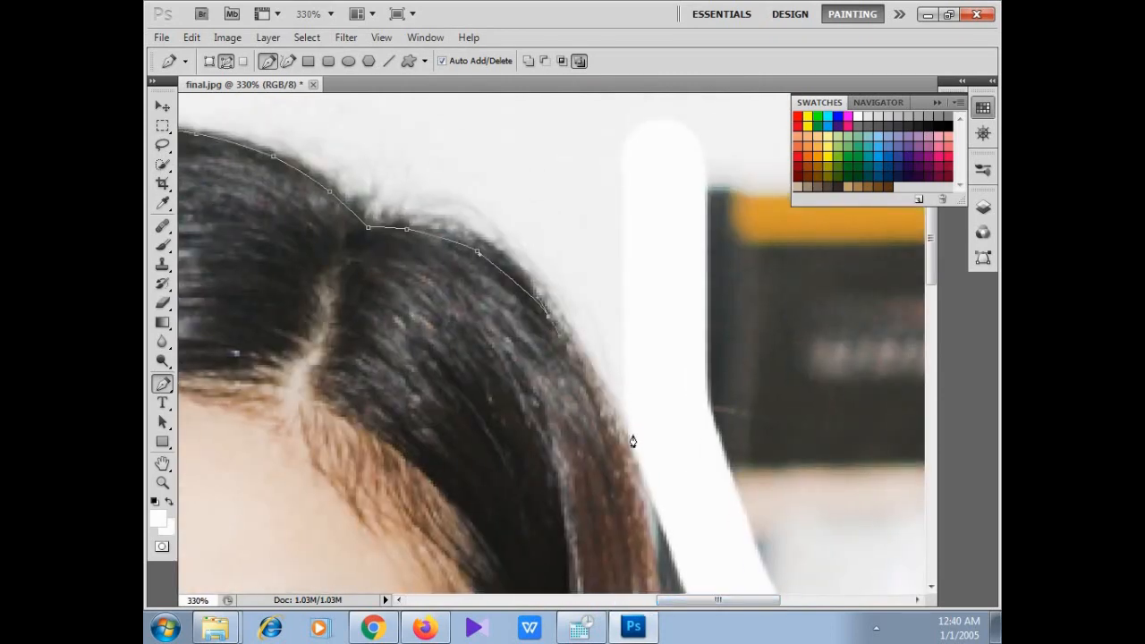
{"action": "left_click", "coordinate": [630, 463]}
{"action": "scroll", "coordinate": [646, 476], "scroll_direction": "down", "scroll_amount": 2}
{"action": "scroll", "coordinate": [645, 477], "scroll_direction": "down", "scroll_amount": 8}
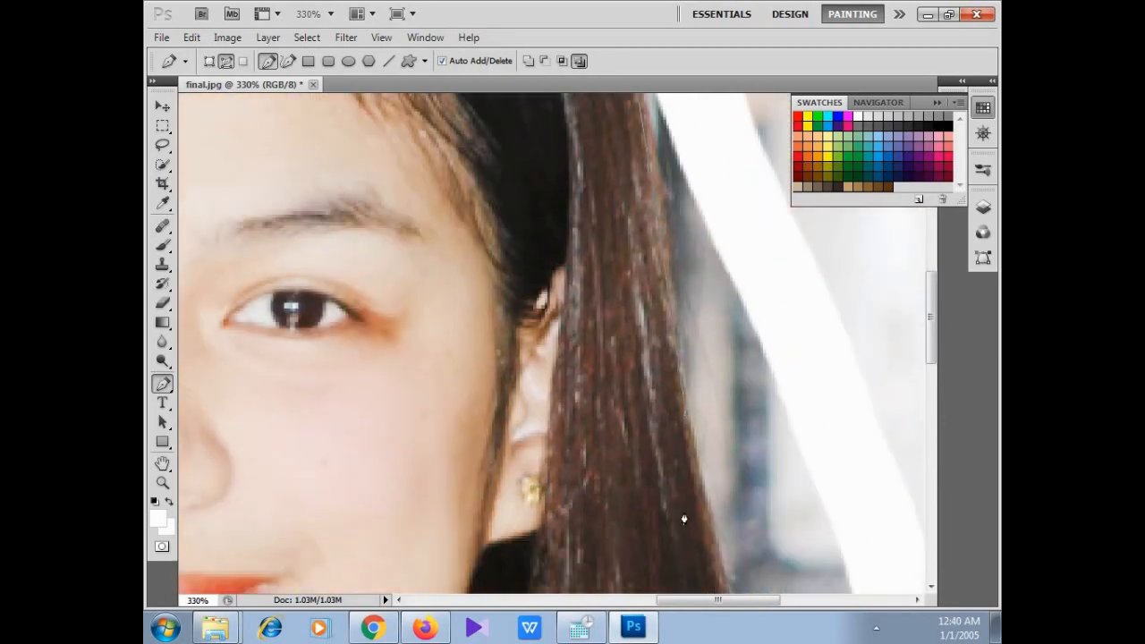
{"action": "scroll", "coordinate": [738, 483], "scroll_direction": "down", "scroll_amount": 4}
{"action": "left_click", "coordinate": [739, 483]}
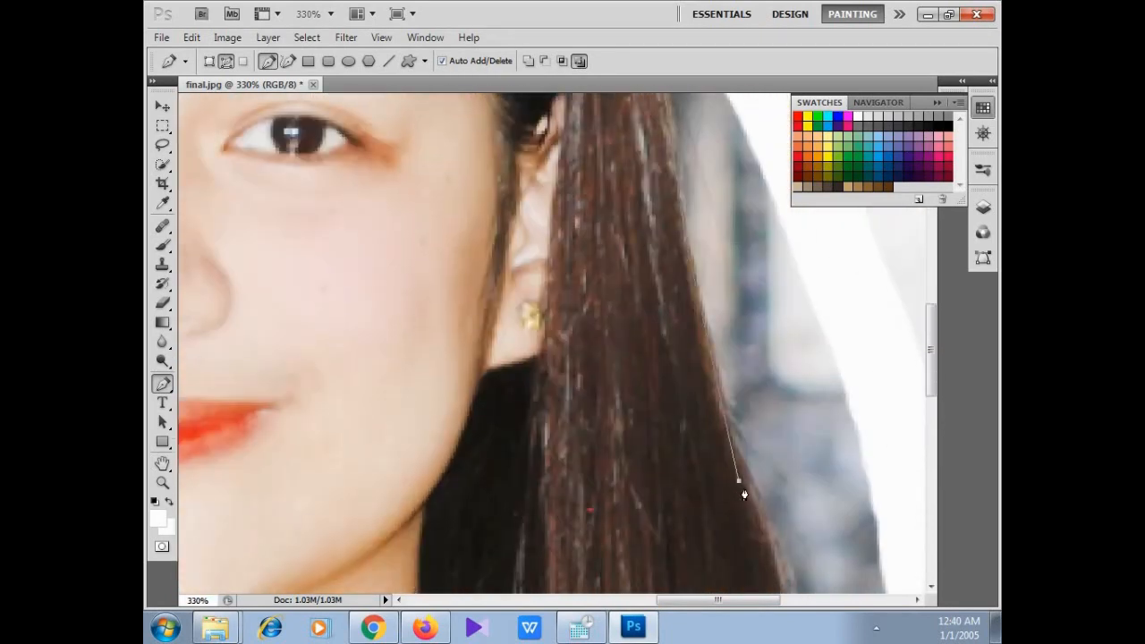
Carry the path along the lower right edge of the hair down to the yellow shirt's right shoulder
{"action": "scroll", "coordinate": [769, 483], "scroll_direction": "down", "scroll_amount": 4}
{"action": "left_click", "coordinate": [782, 478]}
{"action": "scroll", "coordinate": [782, 479], "scroll_direction": "down", "scroll_amount": 2}
{"action": "key", "text": "ctrl+z"}
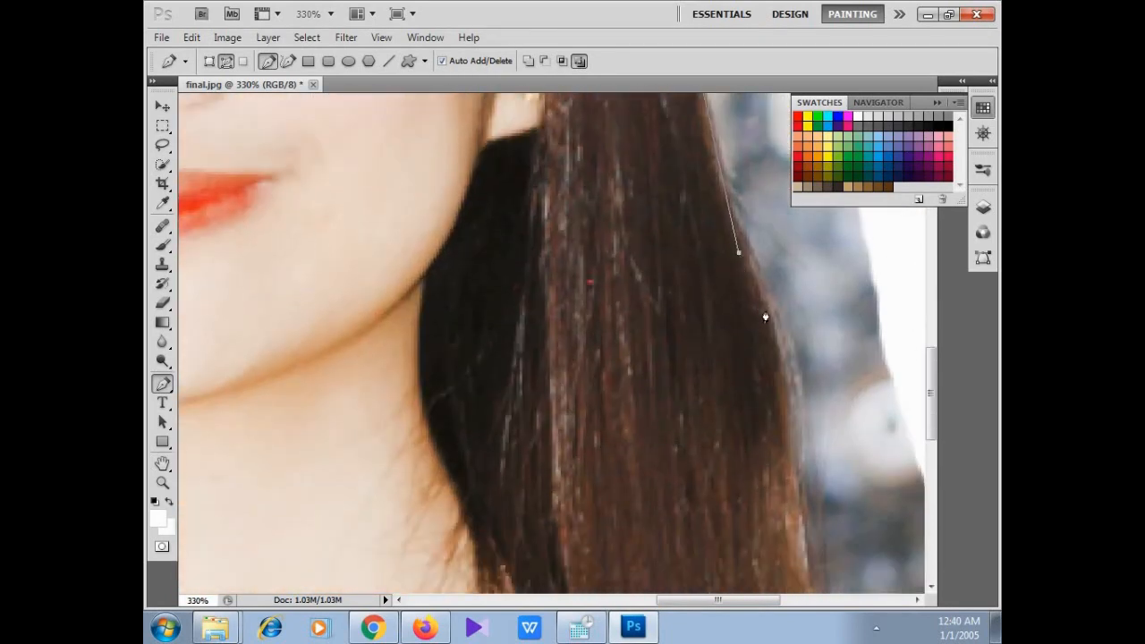
{"action": "left_click_drag", "start_coordinate": [765, 316], "coordinate": [773, 337]}
{"action": "left_click", "coordinate": [794, 470]}
{"action": "scroll", "coordinate": [801, 488], "scroll_direction": "down", "scroll_amount": 4}
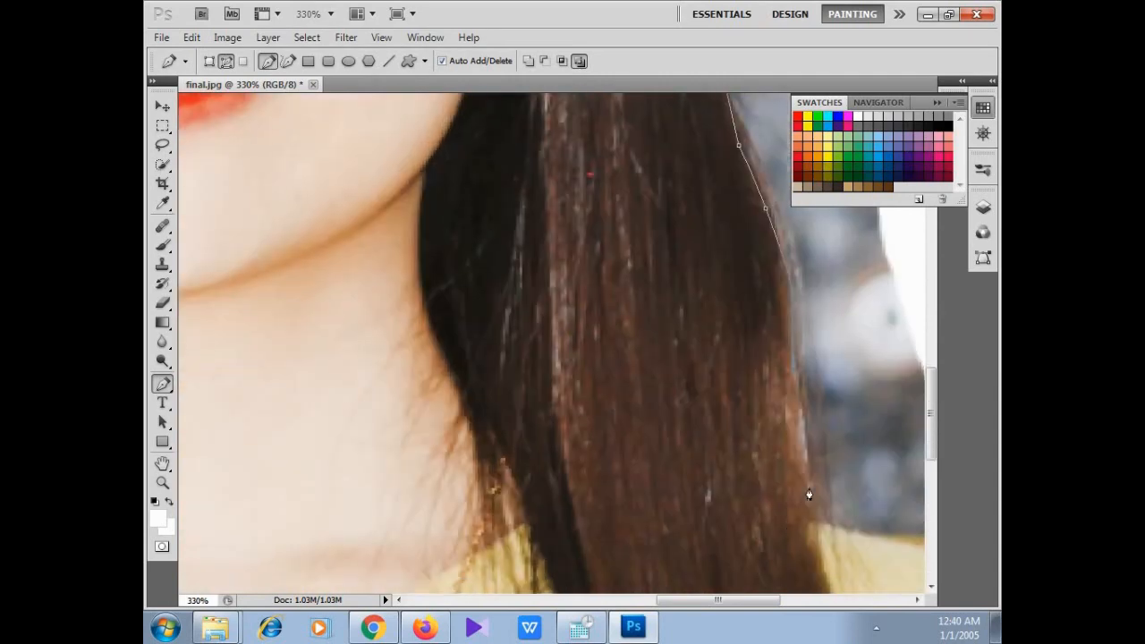
{"action": "left_click", "coordinate": [816, 470]}
Trace the upper edge of the right shoulder with path points to just beyond the photo's right edge
{"action": "left_click_drag", "start_coordinate": [848, 481], "coordinate": [869, 484]}
{"action": "left_click", "coordinate": [910, 495]}
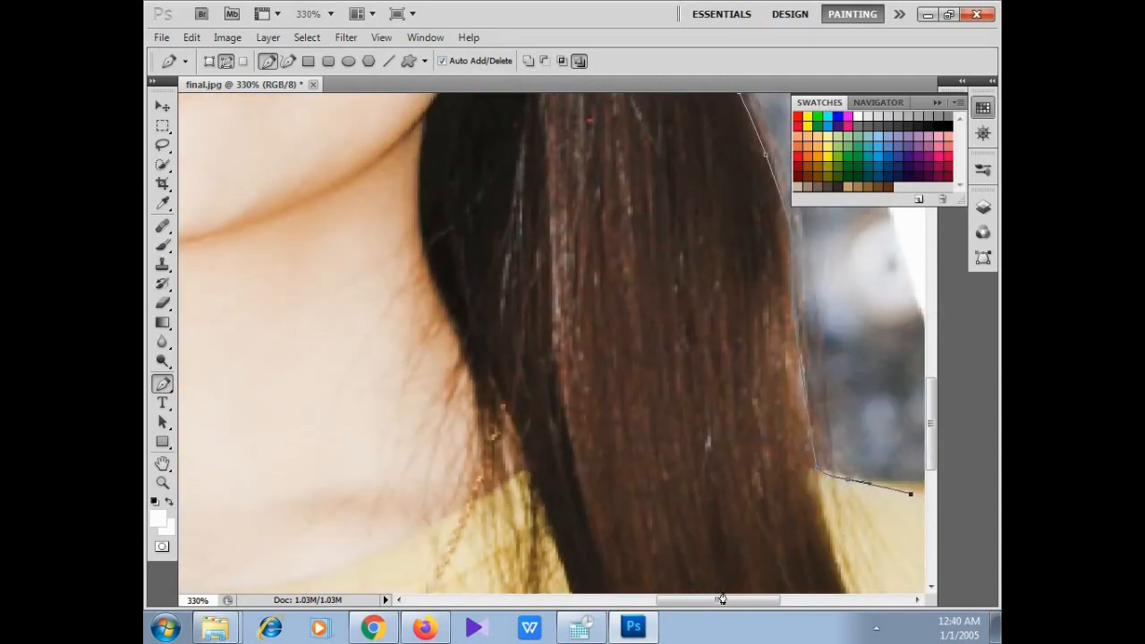
{"action": "scroll", "coordinate": [721, 598], "scroll_direction": "down", "scroll_amount": 1}
{"action": "left_click_drag", "start_coordinate": [706, 602], "coordinate": [759, 608]}
{"action": "left_click", "coordinate": [661, 460]}
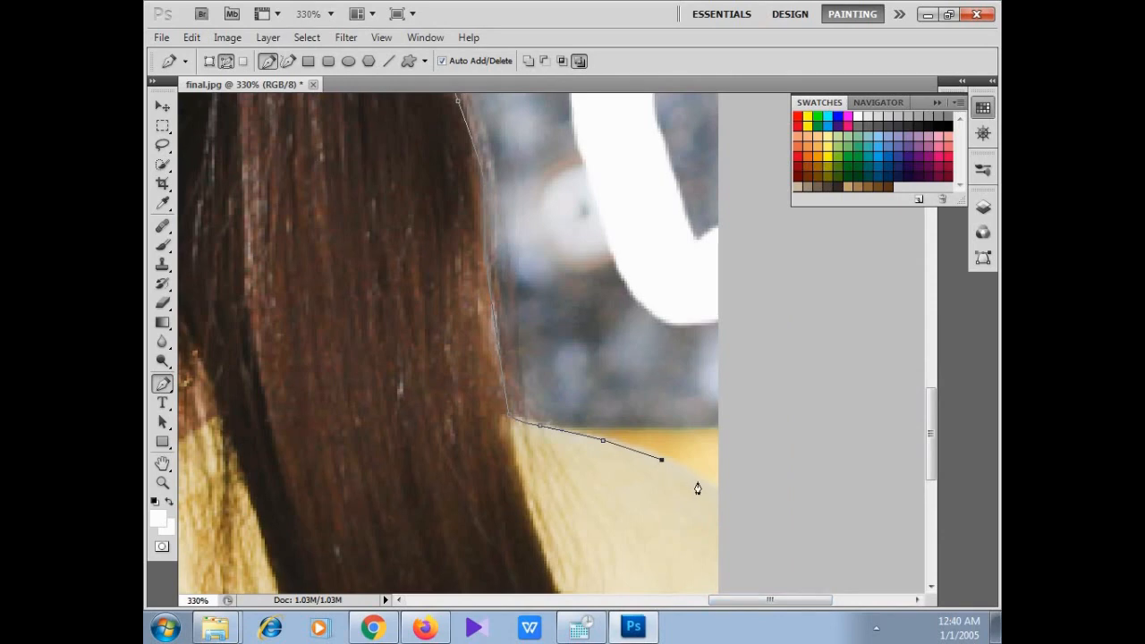
{"action": "left_click", "coordinate": [697, 482]}
{"action": "left_click", "coordinate": [735, 508]}
Fit the whole photo in view and close the path around the background outside the photo's upper corners
{"action": "left_click", "coordinate": [162, 482]}
{"action": "right_click", "coordinate": [368, 409]}
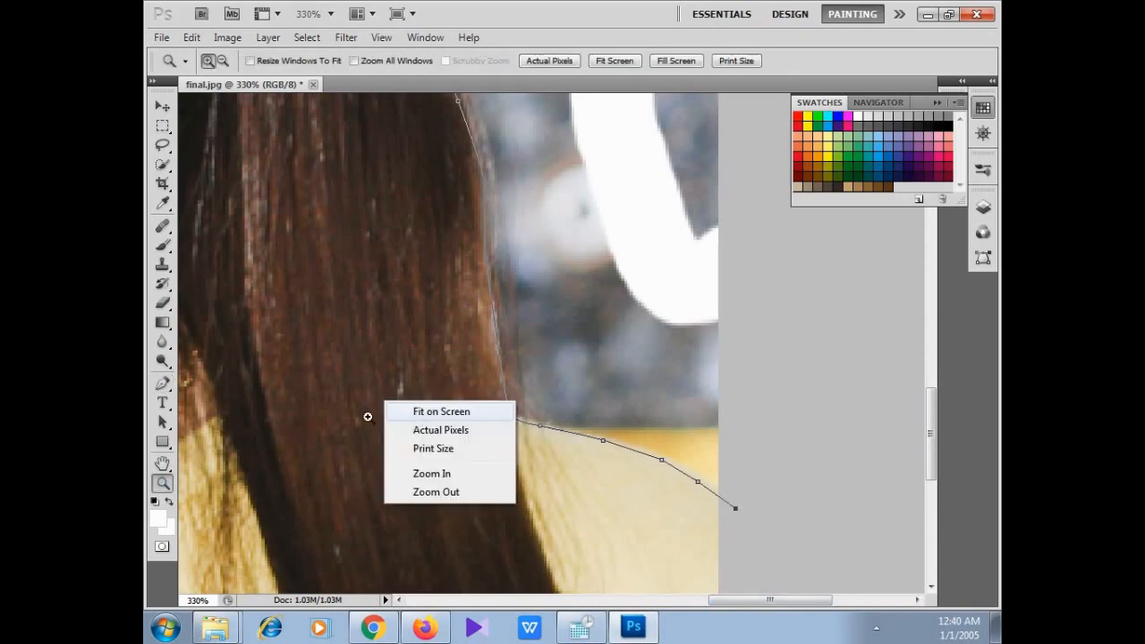
{"action": "left_click", "coordinate": [454, 410]}
{"action": "left_click", "coordinate": [162, 383]}
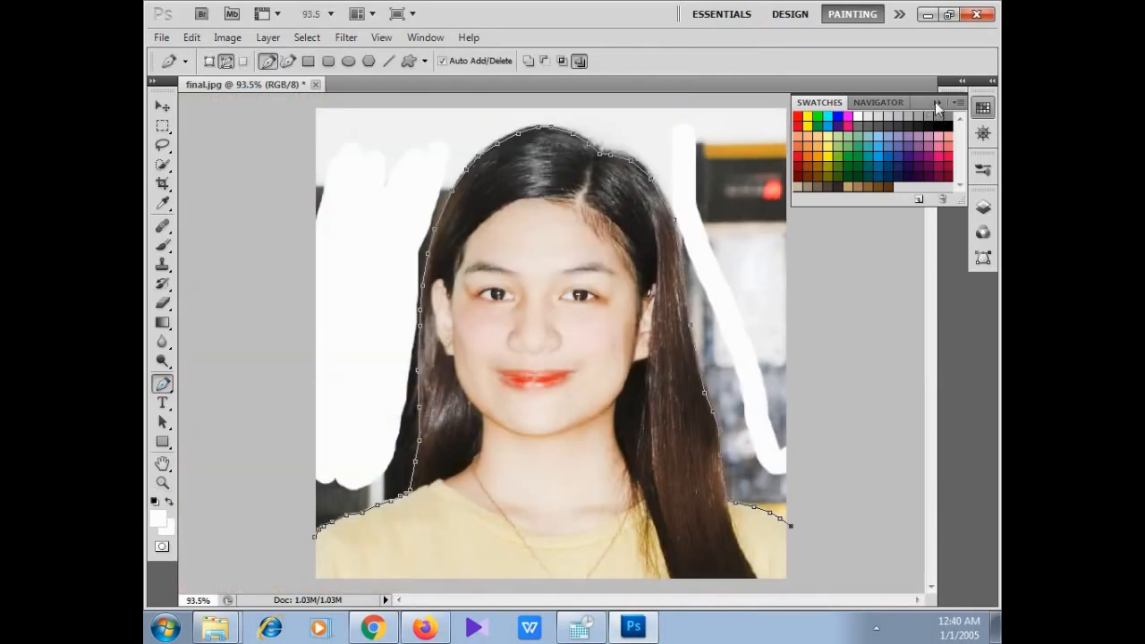
{"action": "left_click", "coordinate": [936, 102]}
{"action": "left_click", "coordinate": [821, 96]}
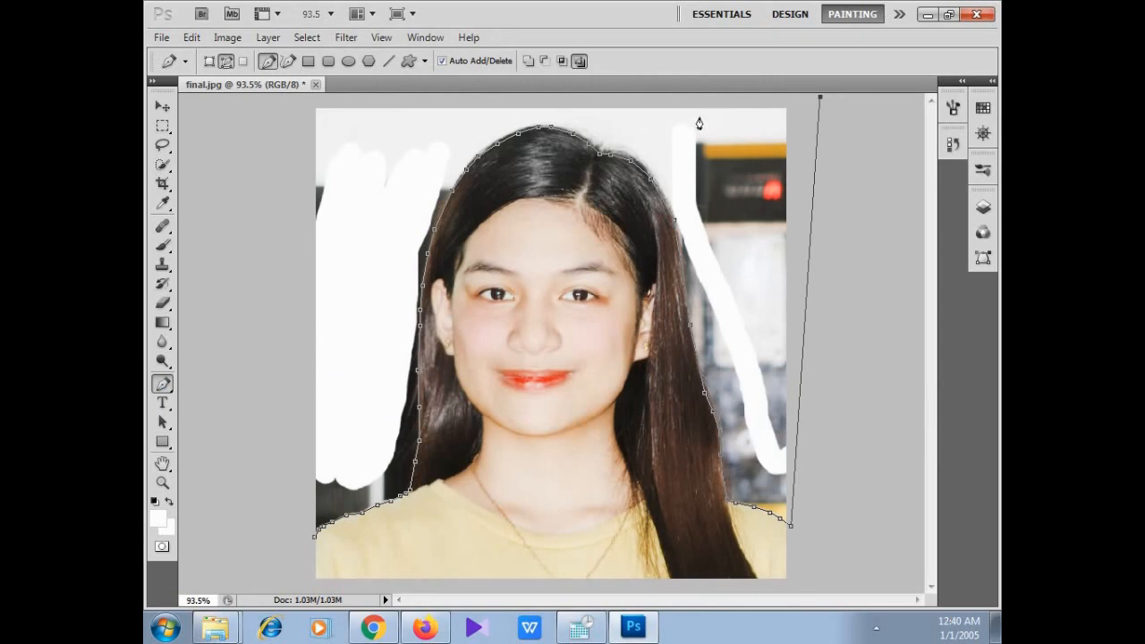
{"action": "left_click", "coordinate": [280, 104]}
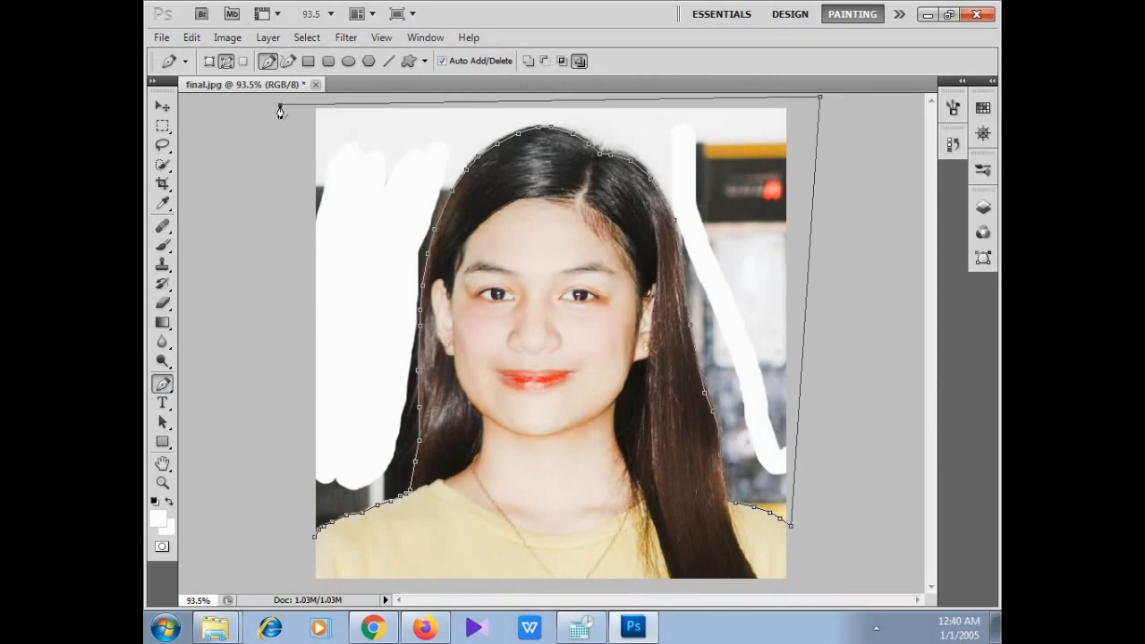
{"action": "left_click", "coordinate": [315, 539]}
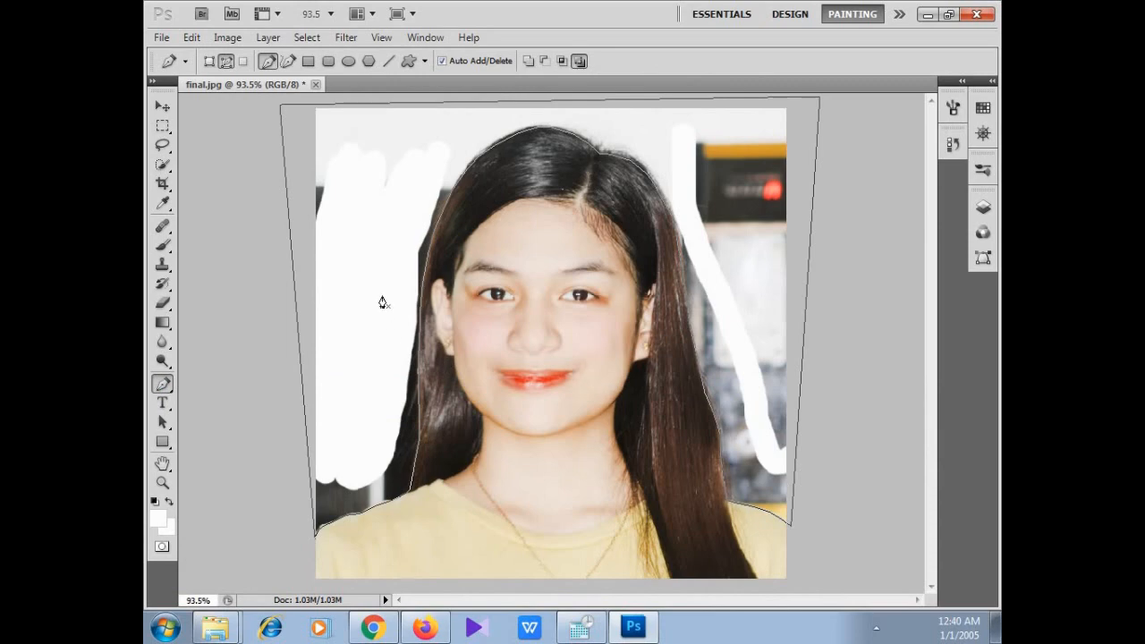
Make a new selection from the closed background path with a feather radius of 2.3 pixels
{"action": "right_click", "coordinate": [366, 271]}
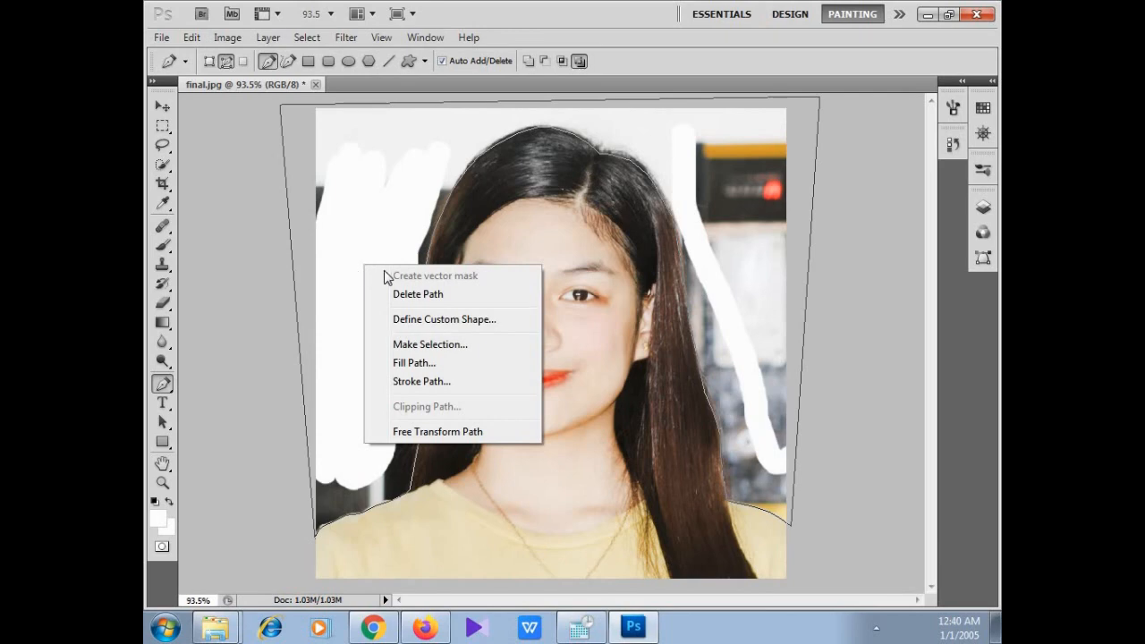
{"action": "key", "text": "Escape"}
{"action": "right_click", "coordinate": [358, 210]}
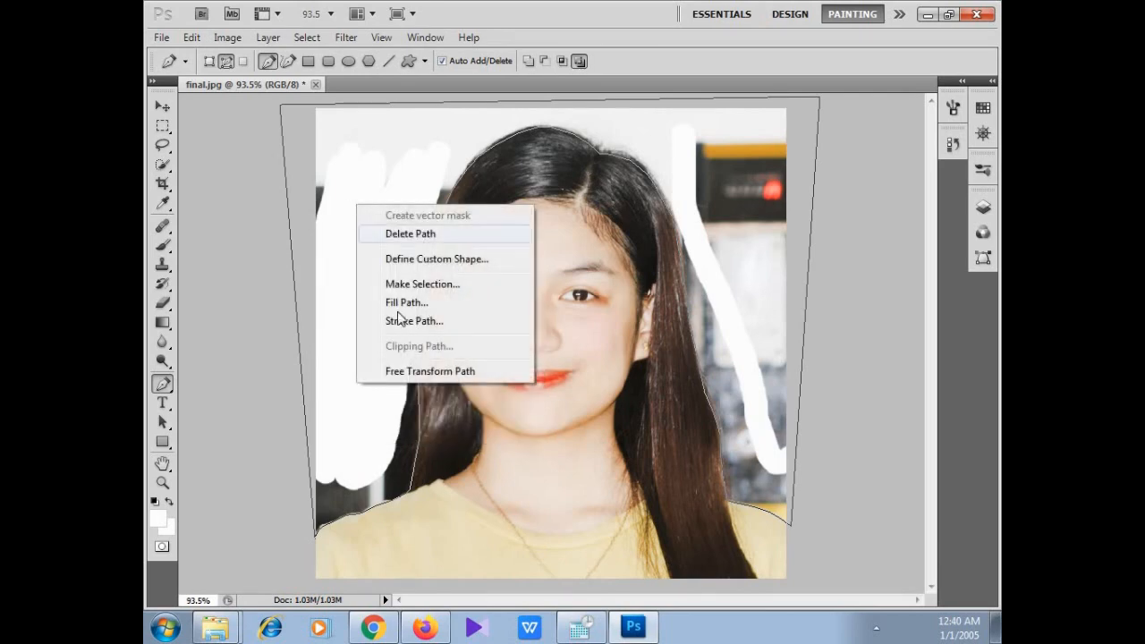
{"action": "left_click", "coordinate": [422, 284]}
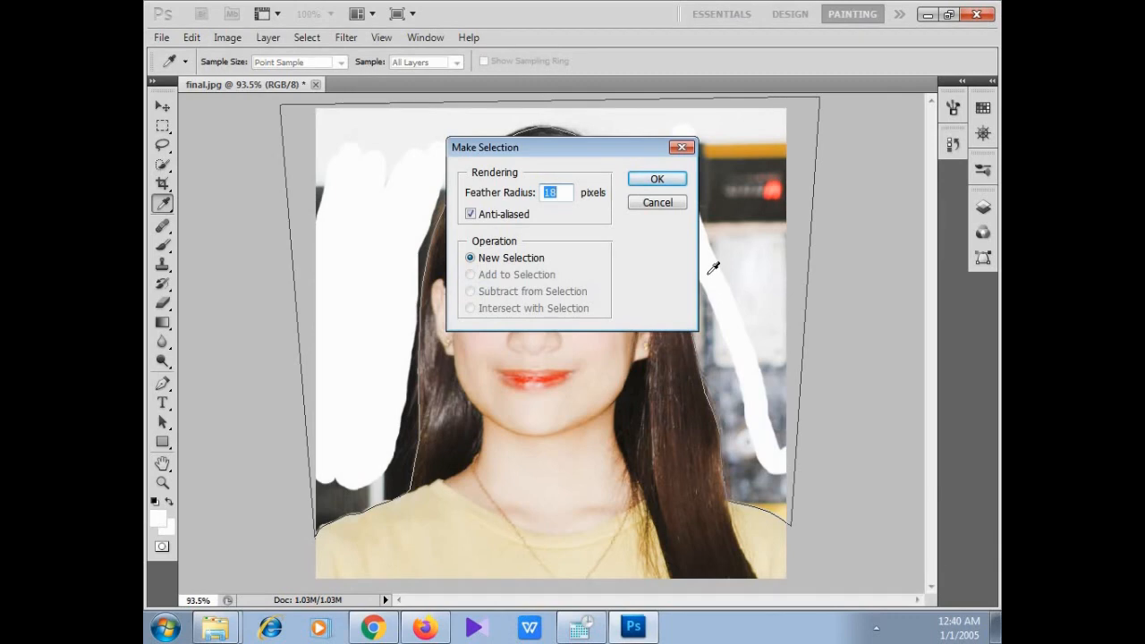
{"action": "type", "text": "2.3"}
{"action": "key", "text": "Return"}
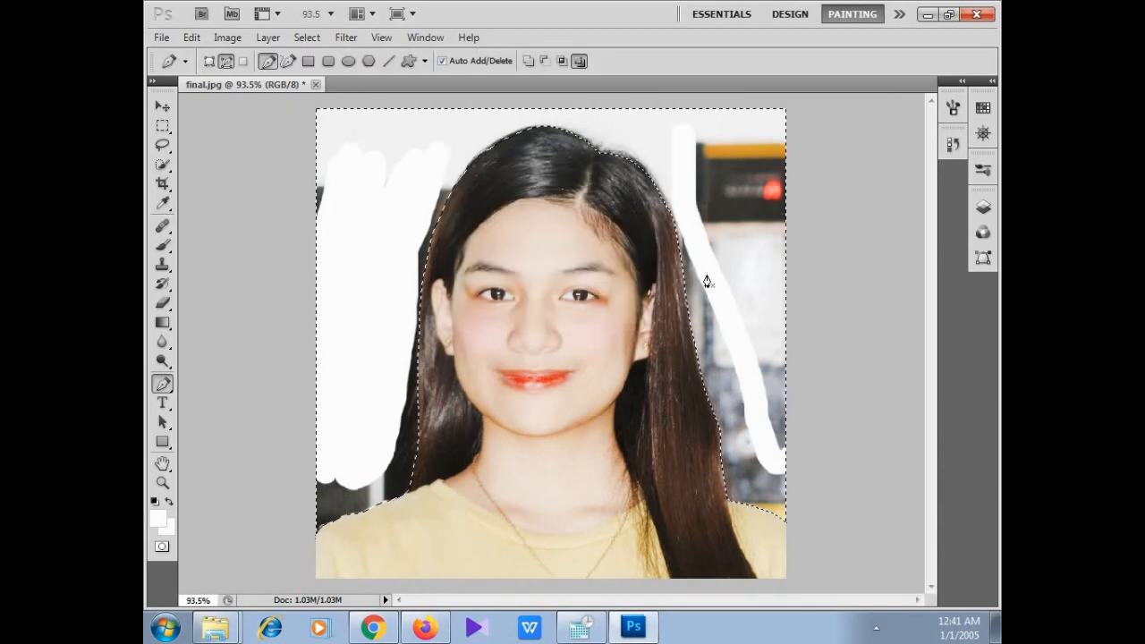
Undo back to the background path and make the anti-aliased selection again with a 2.3 pixel feather
{"action": "right_click", "coordinate": [430, 210]}
{"action": "left_click", "coordinate": [435, 125]}
{"action": "key", "text": "ctrl+z"}
{"action": "right_click", "coordinate": [425, 146]}
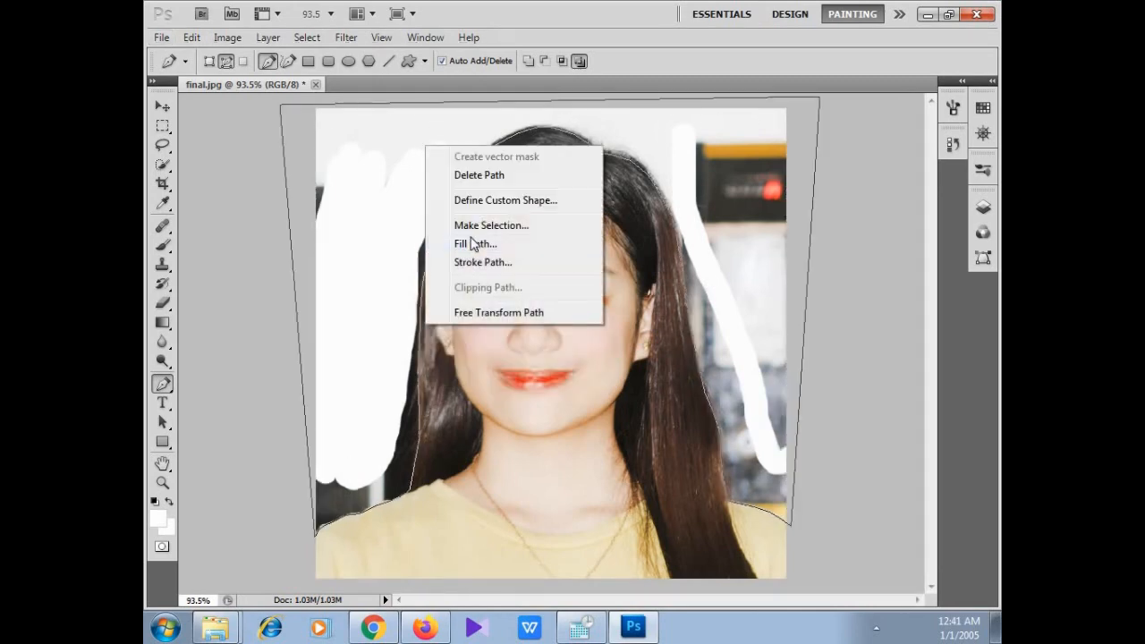
{"action": "left_click", "coordinate": [491, 224]}
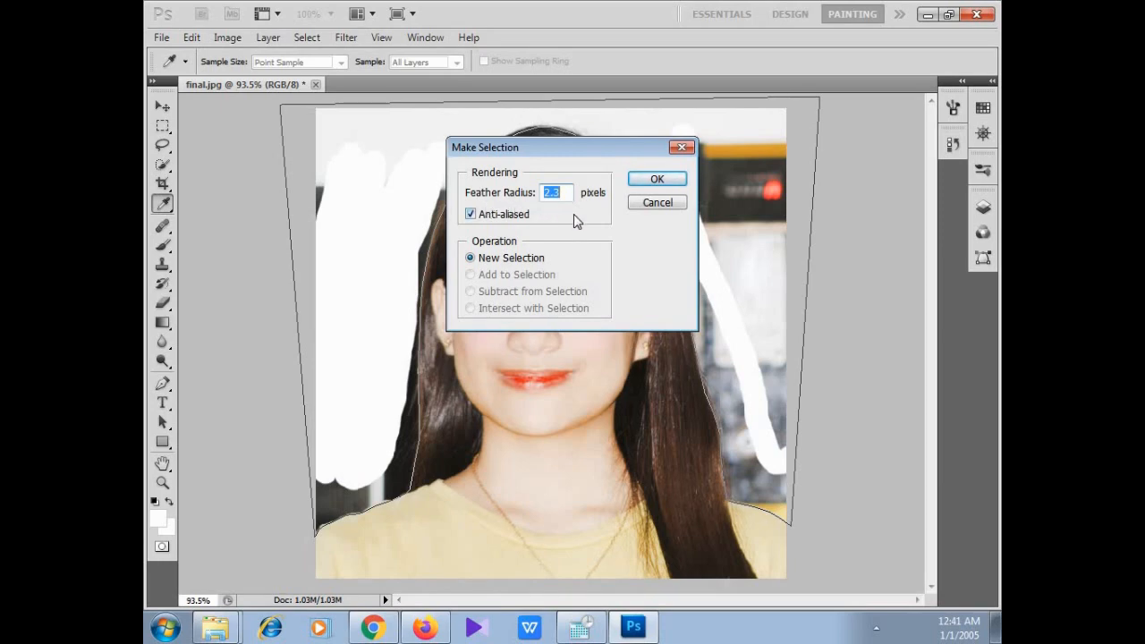
{"action": "left_click", "coordinate": [657, 180]}
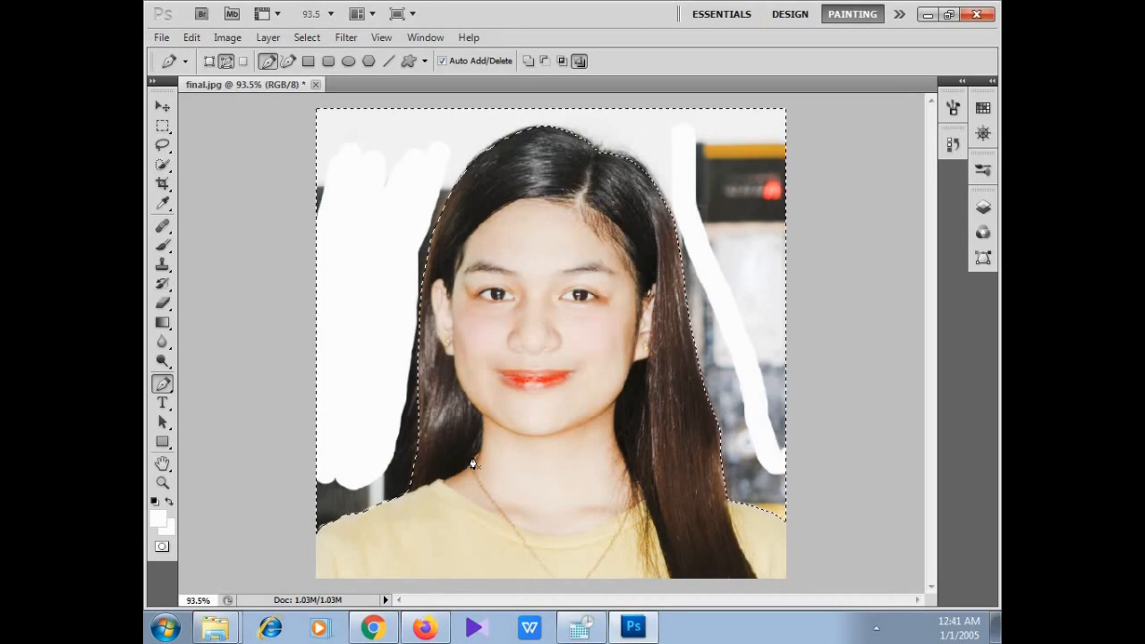
Fill the selected background with White in Normal mode at 100% opacity and deselect it
{"action": "key", "text": "shift+F5"}
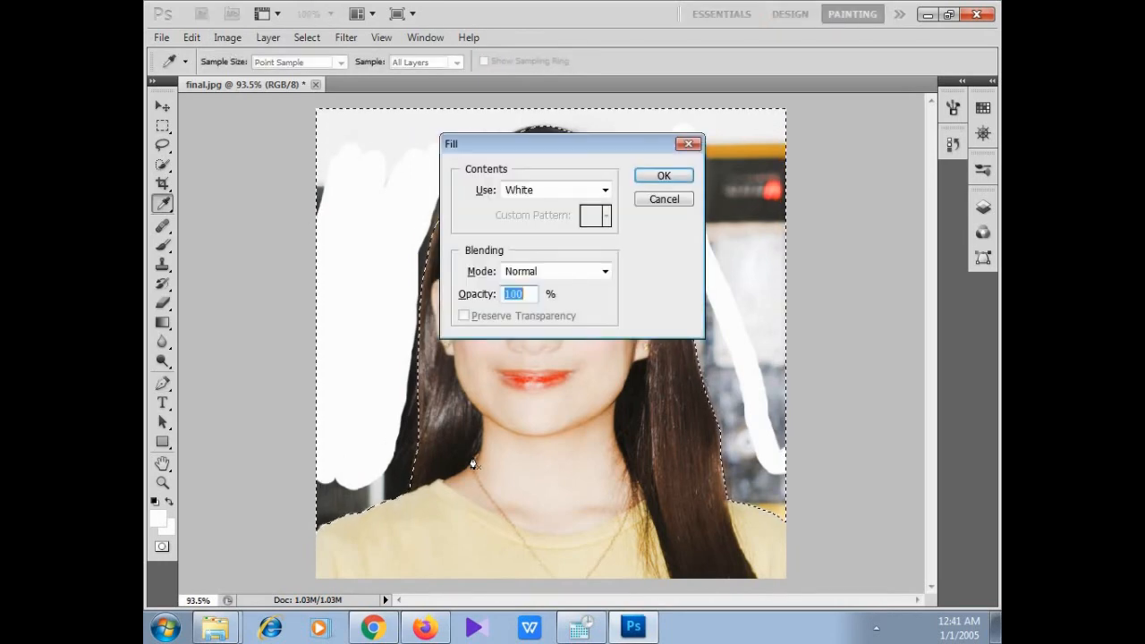
{"action": "left_click", "coordinate": [606, 190]}
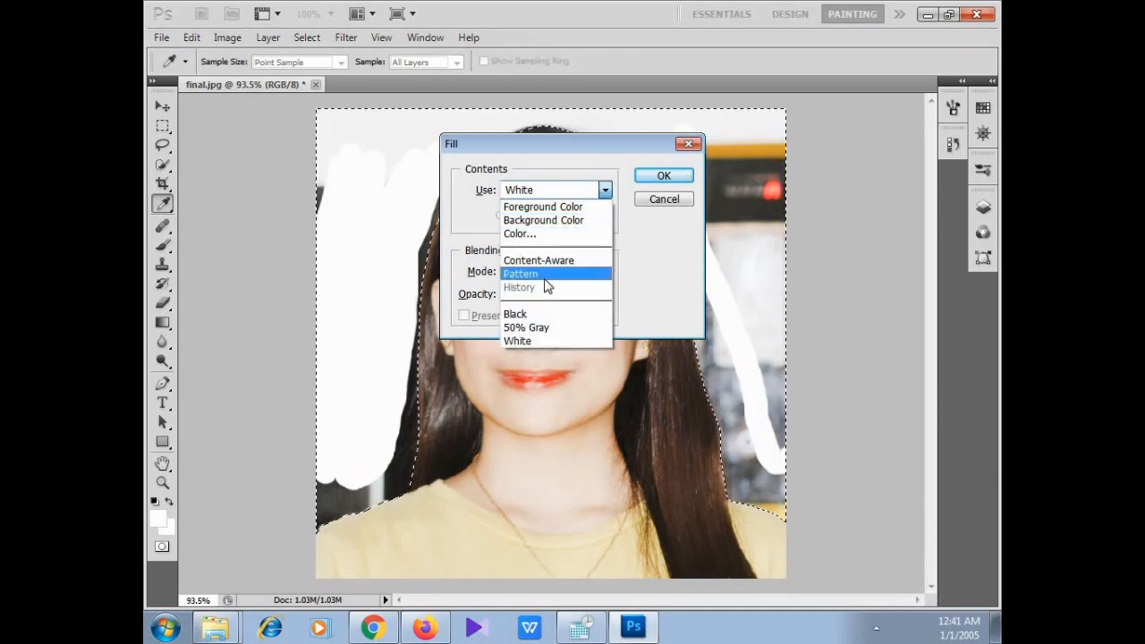
{"action": "left_click", "coordinate": [518, 340]}
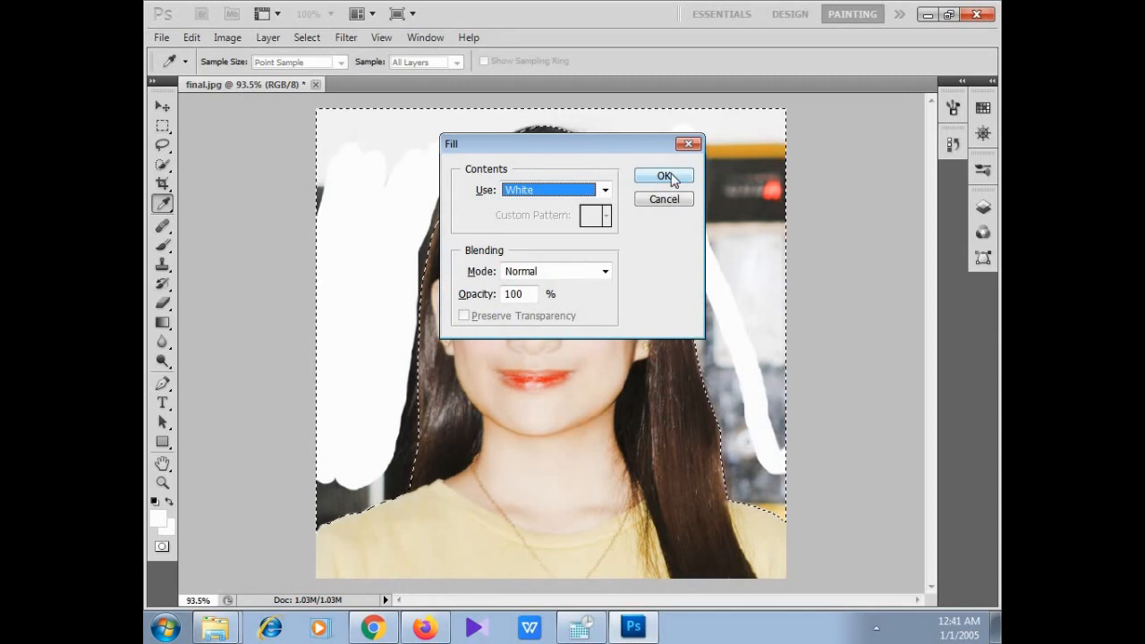
{"action": "left_click", "coordinate": [664, 175]}
{"action": "key", "text": "p"}
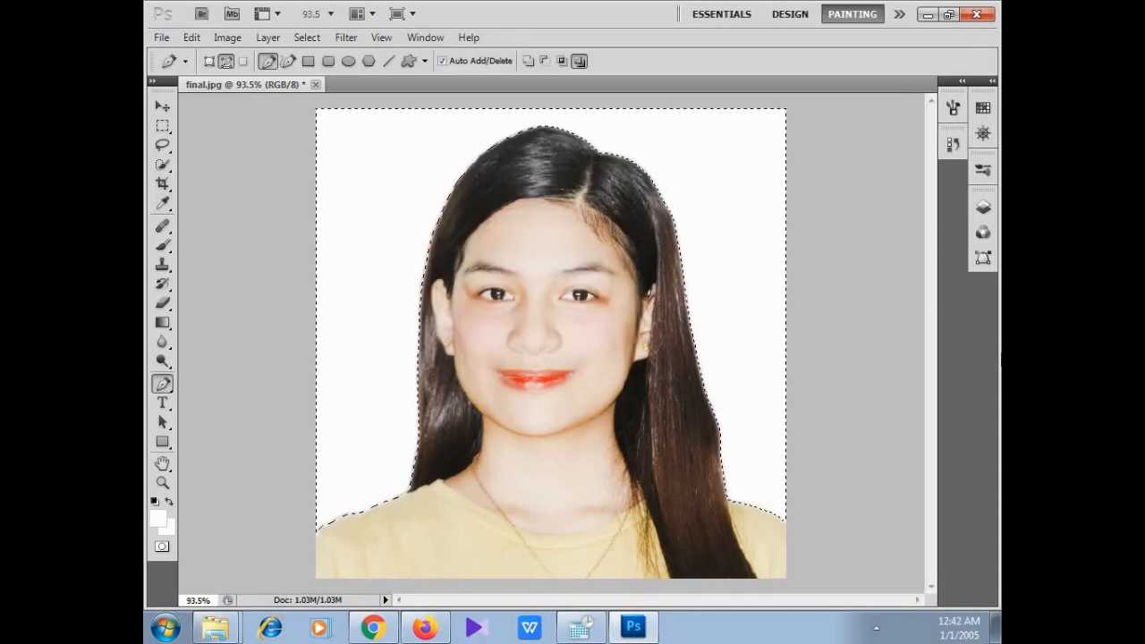
{"action": "key", "text": "ctrl+d"}
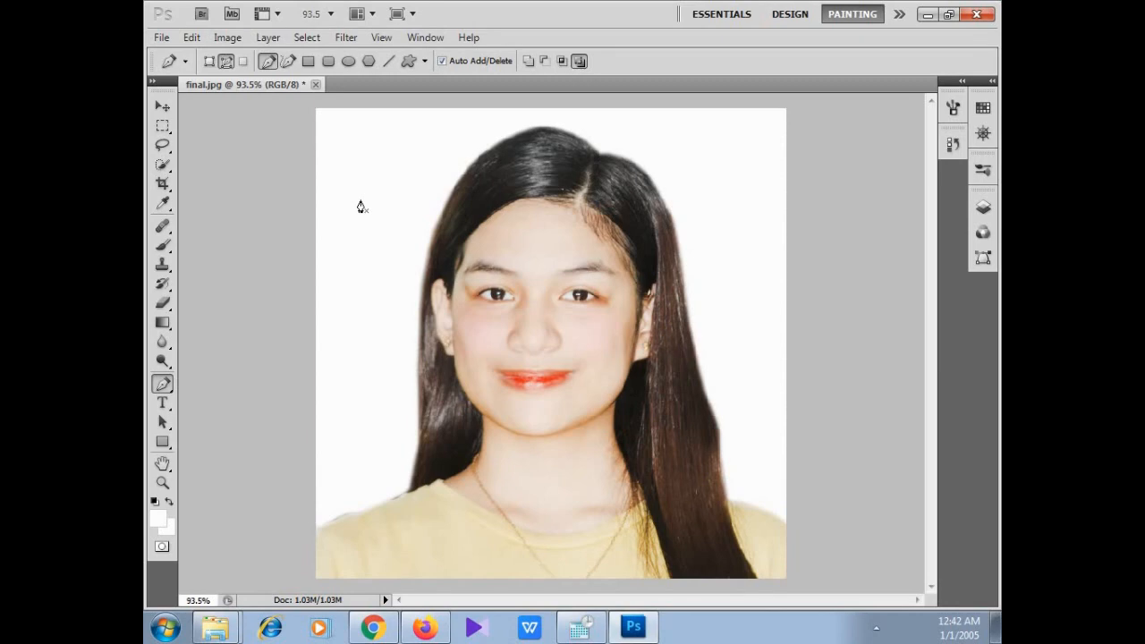
{"action": "left_click", "coordinate": [380, 632]}
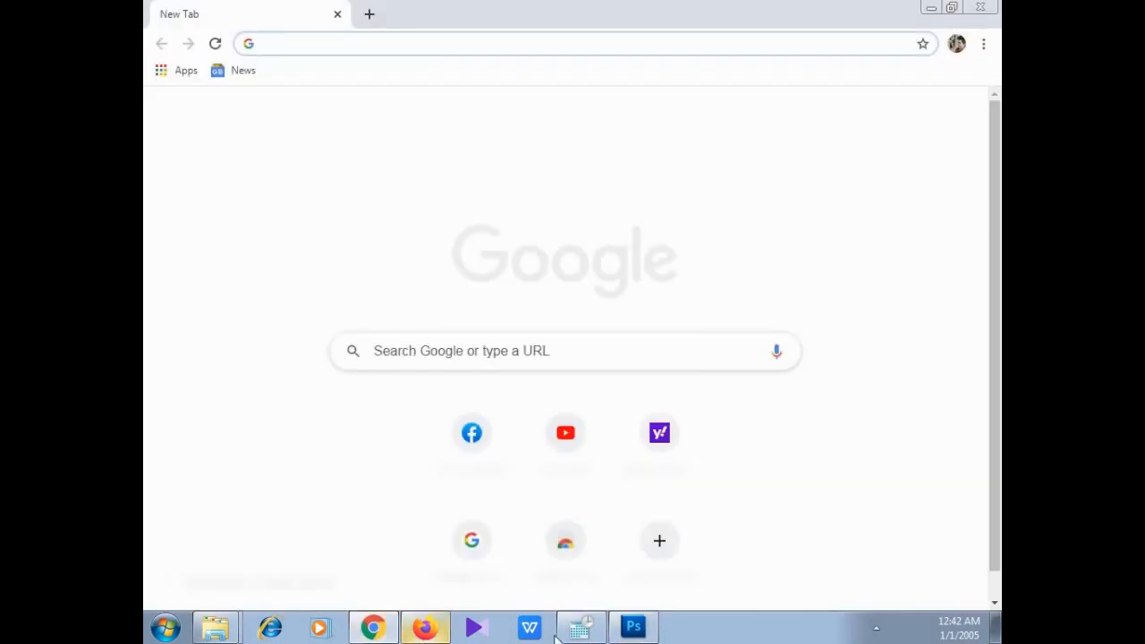
{"action": "left_click", "coordinate": [633, 628]}
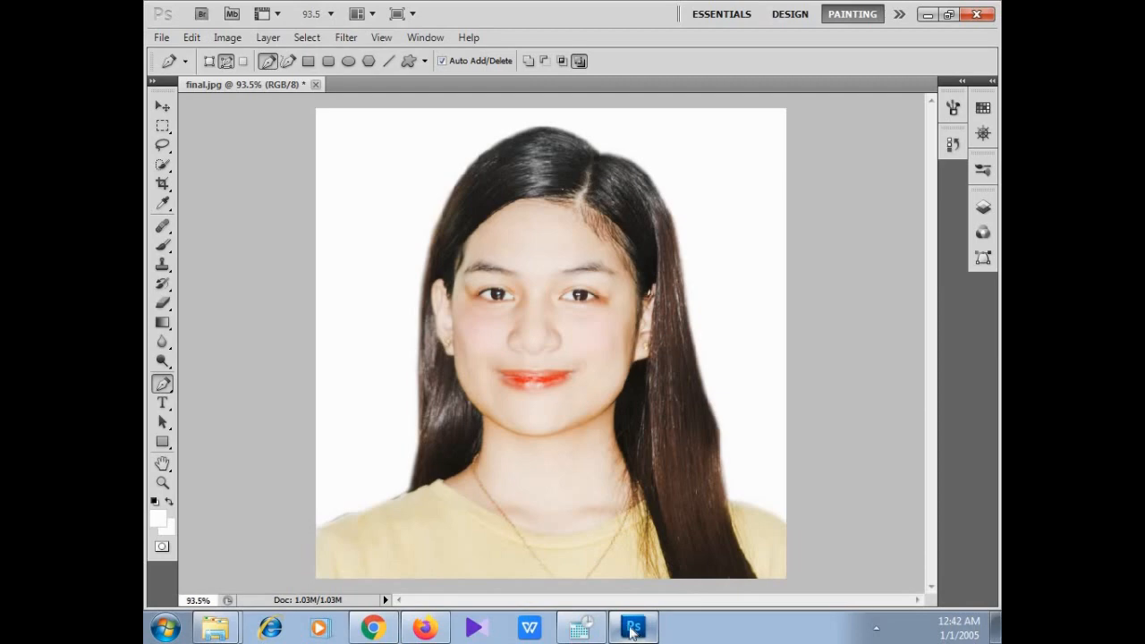
Open FORMAL ATTIRE FOR GIRLS PINK.psd from the FORMAL ATTIRE folder on Local Disk (C:)
{"action": "key", "text": "ctrl+o"}
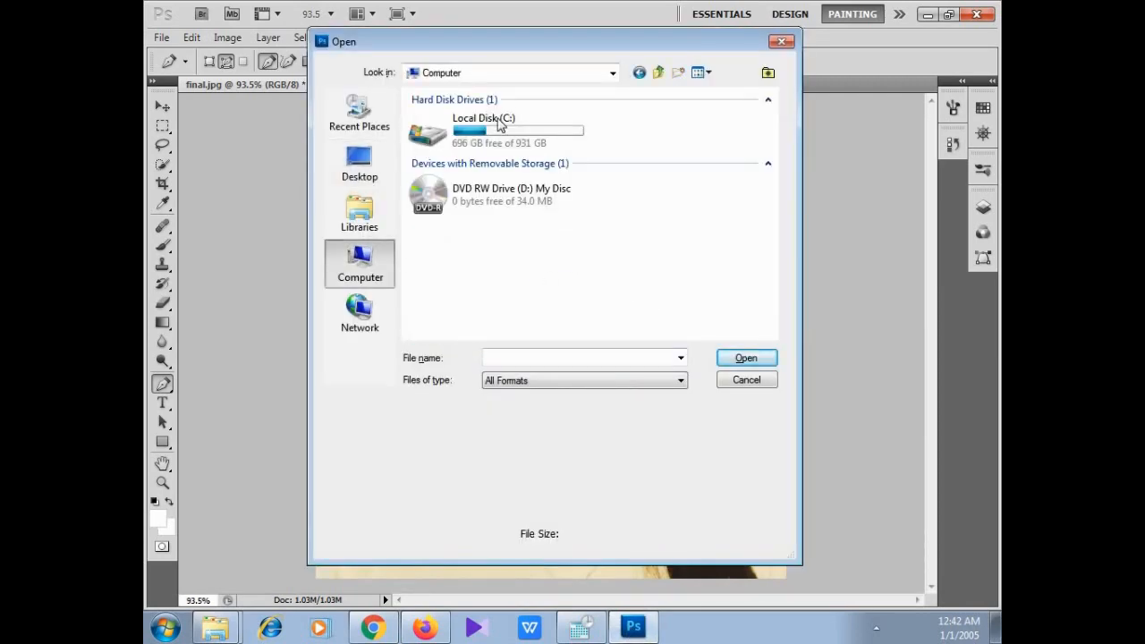
{"action": "double_click", "coordinate": [473, 116]}
{"action": "scroll", "coordinate": [549, 245], "scroll_direction": "down", "scroll_amount": 4}
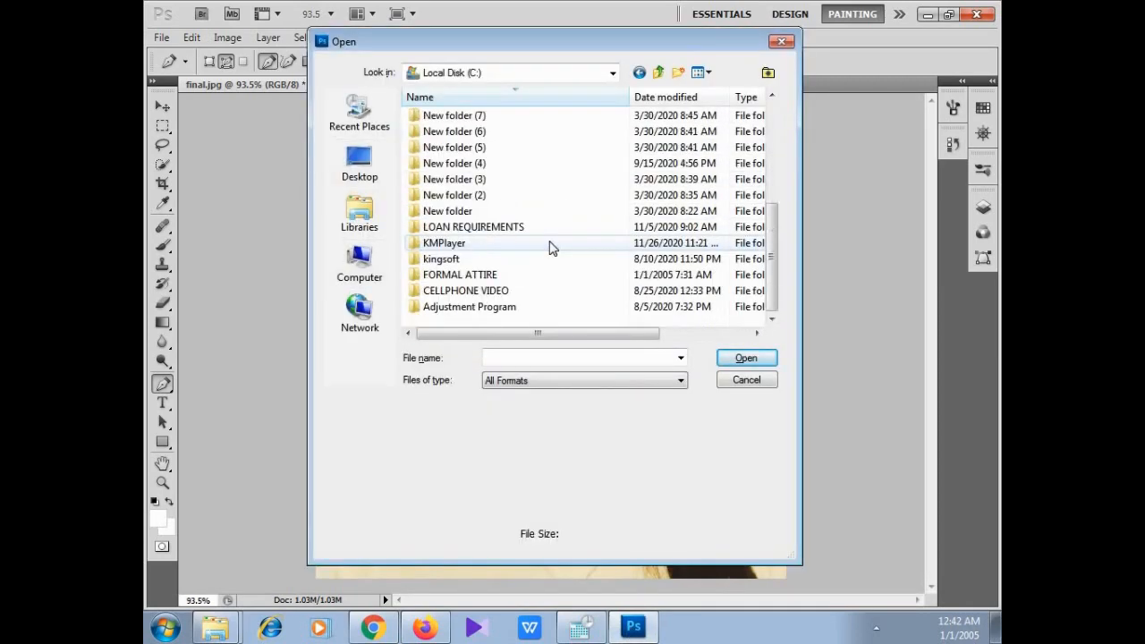
{"action": "scroll", "coordinate": [514, 258], "scroll_direction": "up", "scroll_amount": 1}
{"action": "scroll", "coordinate": [501, 281], "scroll_direction": "down", "scroll_amount": 2}
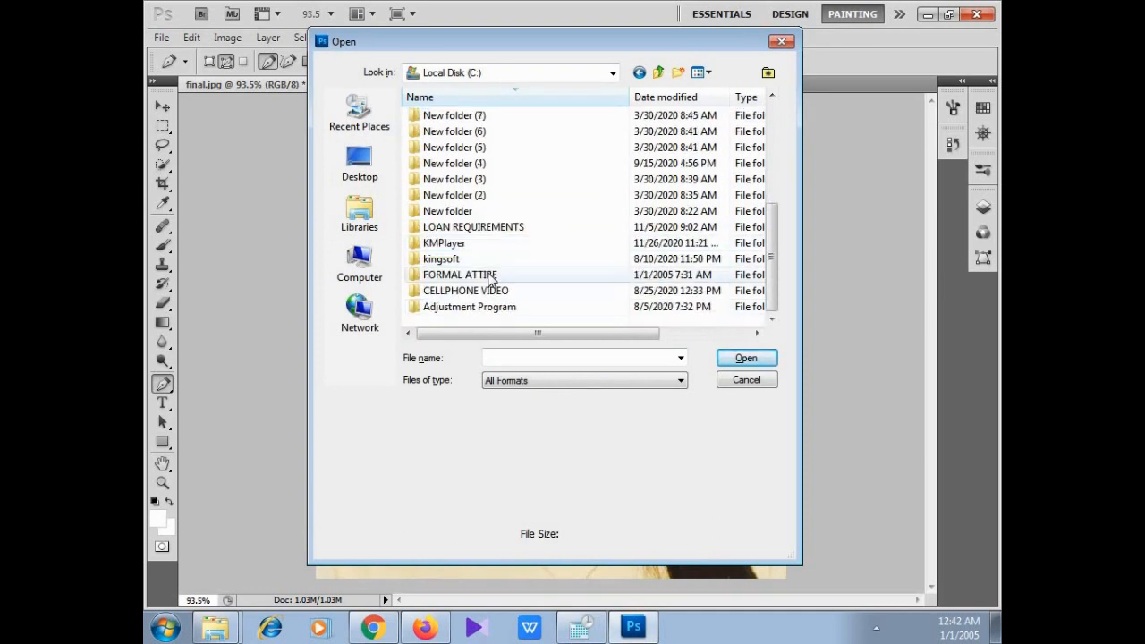
{"action": "double_click", "coordinate": [461, 275]}
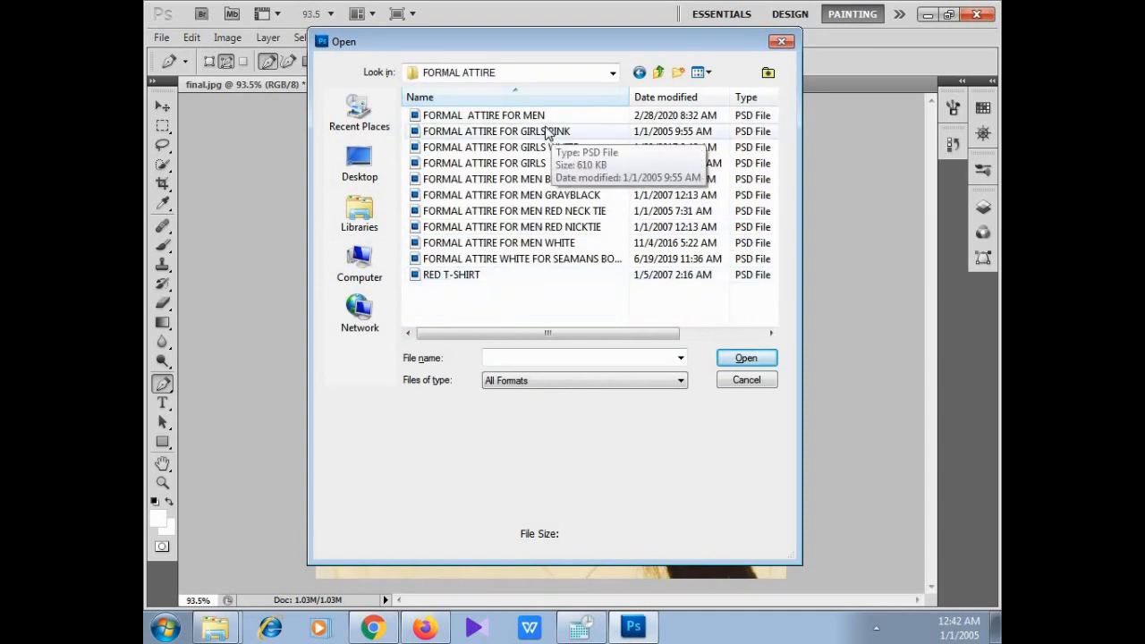
{"action": "left_click", "coordinate": [548, 132]}
{"action": "left_click", "coordinate": [746, 358]}
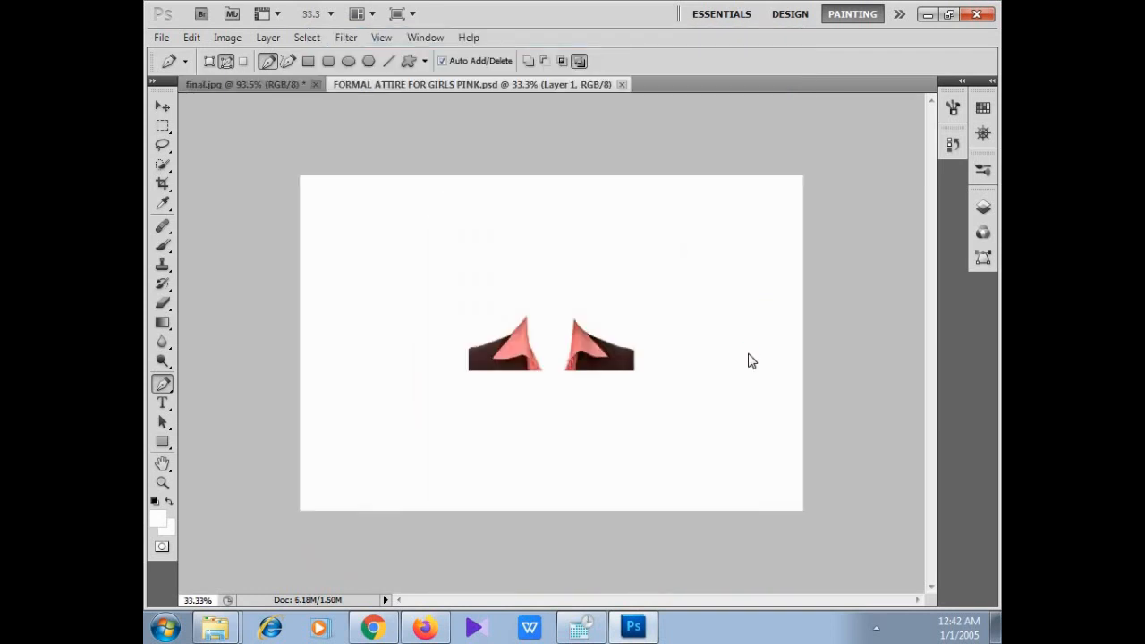
{"action": "left_click", "coordinate": [162, 482]}
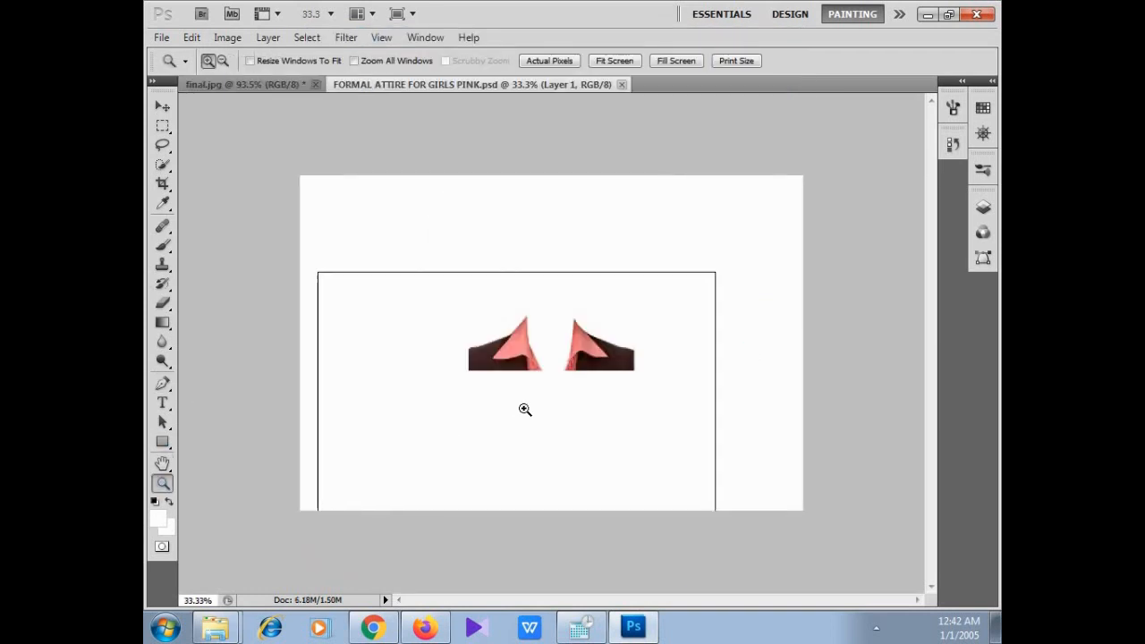
{"action": "left_click", "coordinate": [524, 408]}
{"action": "left_click", "coordinate": [161, 385]}
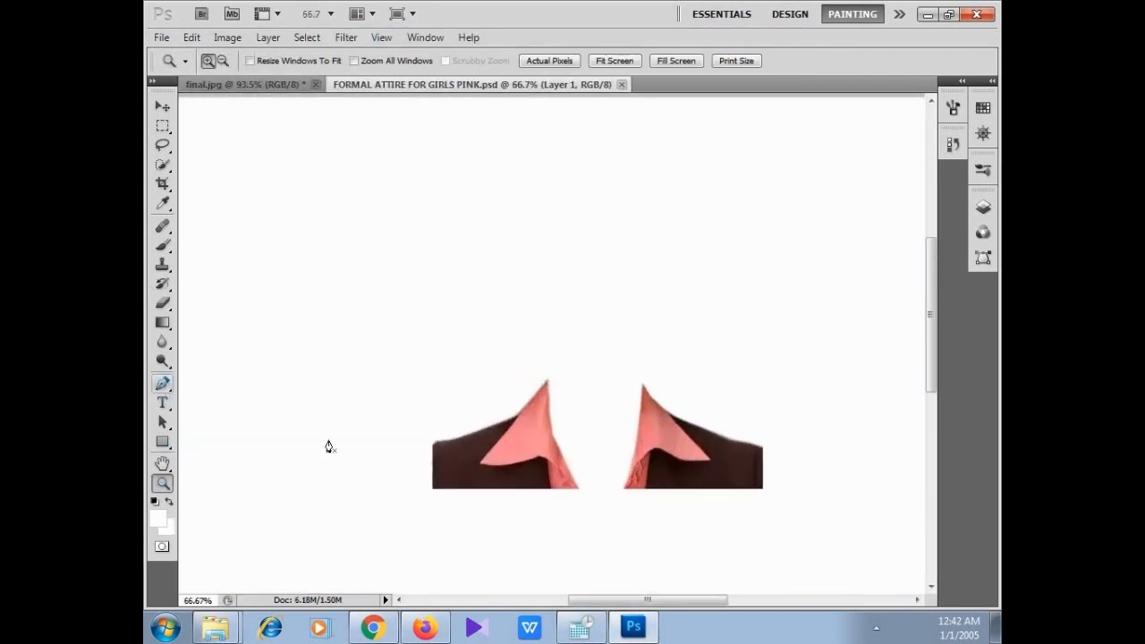
{"action": "left_click", "coordinate": [431, 441]}
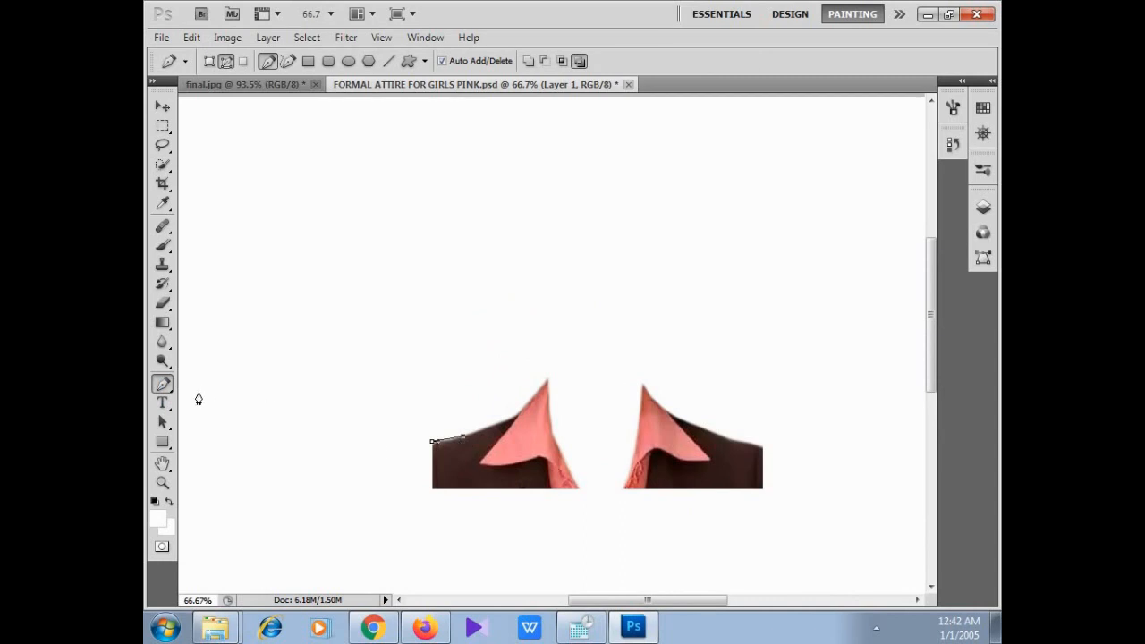
{"action": "left_click", "coordinate": [546, 385]}
{"action": "left_click", "coordinate": [554, 409]}
{"action": "left_click", "coordinate": [557, 444]}
{"action": "left_click", "coordinate": [578, 465]}
{"action": "left_click", "coordinate": [584, 480]}
{"action": "left_click", "coordinate": [603, 489]}
{"action": "left_click", "coordinate": [614, 483]}
{"action": "left_click", "coordinate": [638, 426]}
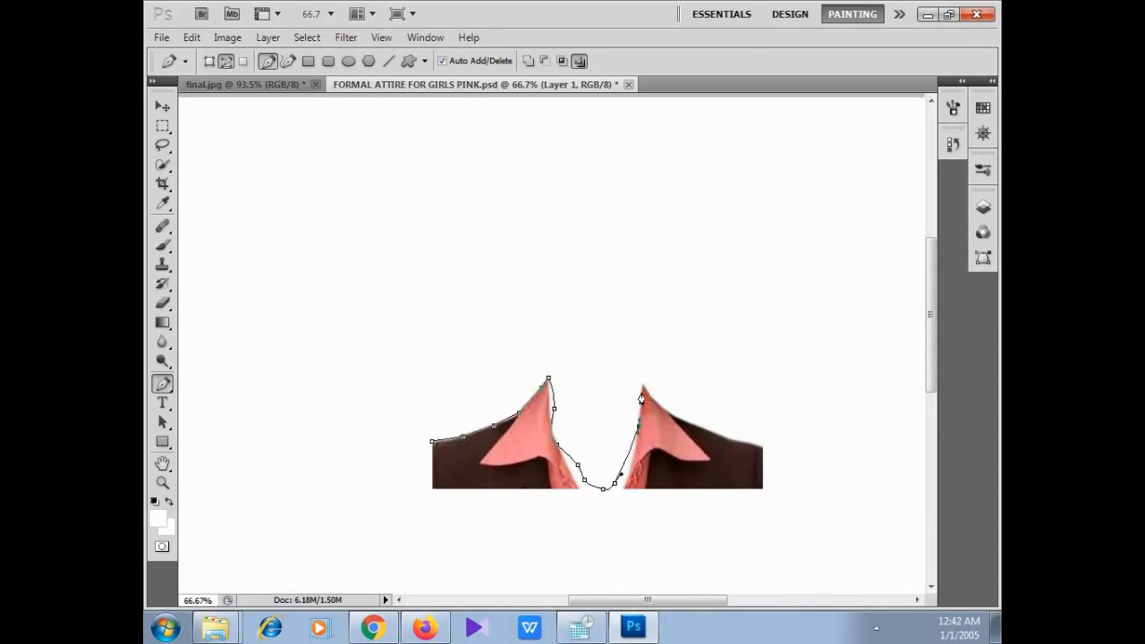
{"action": "left_click", "coordinate": [641, 391]}
{"action": "left_click", "coordinate": [665, 404]}
{"action": "left_click", "coordinate": [680, 414]}
{"action": "left_click", "coordinate": [716, 433]}
{"action": "left_click", "coordinate": [743, 443]}
{"action": "left_click", "coordinate": [763, 449]}
{"action": "left_click", "coordinate": [763, 487]}
{"action": "left_click", "coordinate": [743, 491]}
{"action": "left_click", "coordinate": [695, 492]}
{"action": "left_click", "coordinate": [418, 493]}
{"action": "left_click", "coordinate": [432, 441]}
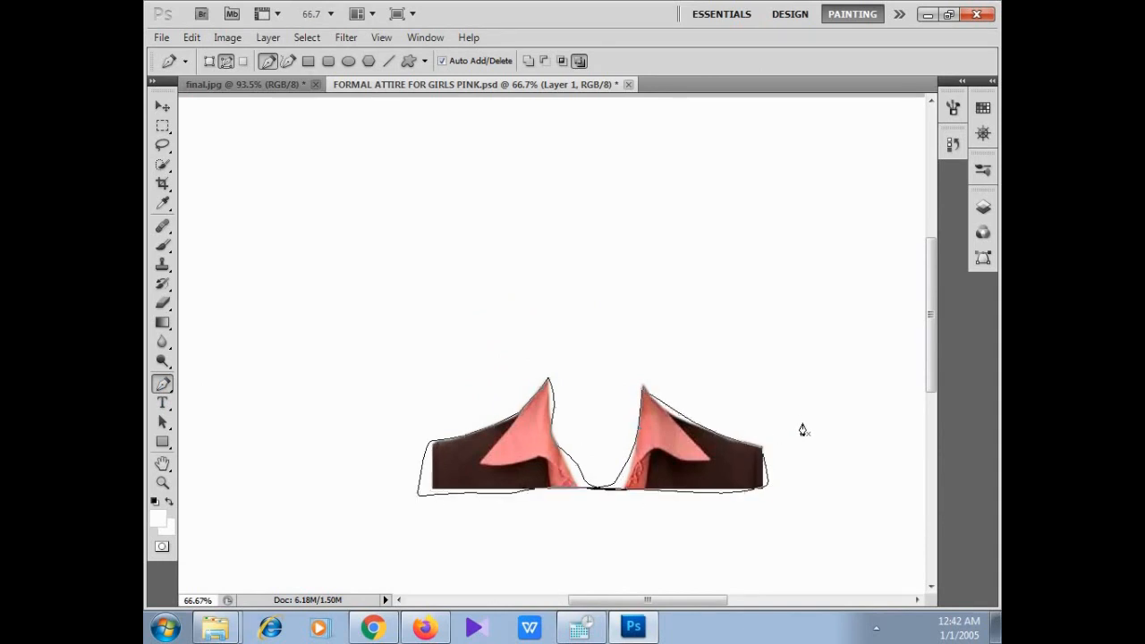
{"action": "right_click", "coordinate": [465, 473]}
{"action": "left_click", "coordinate": [537, 365]}
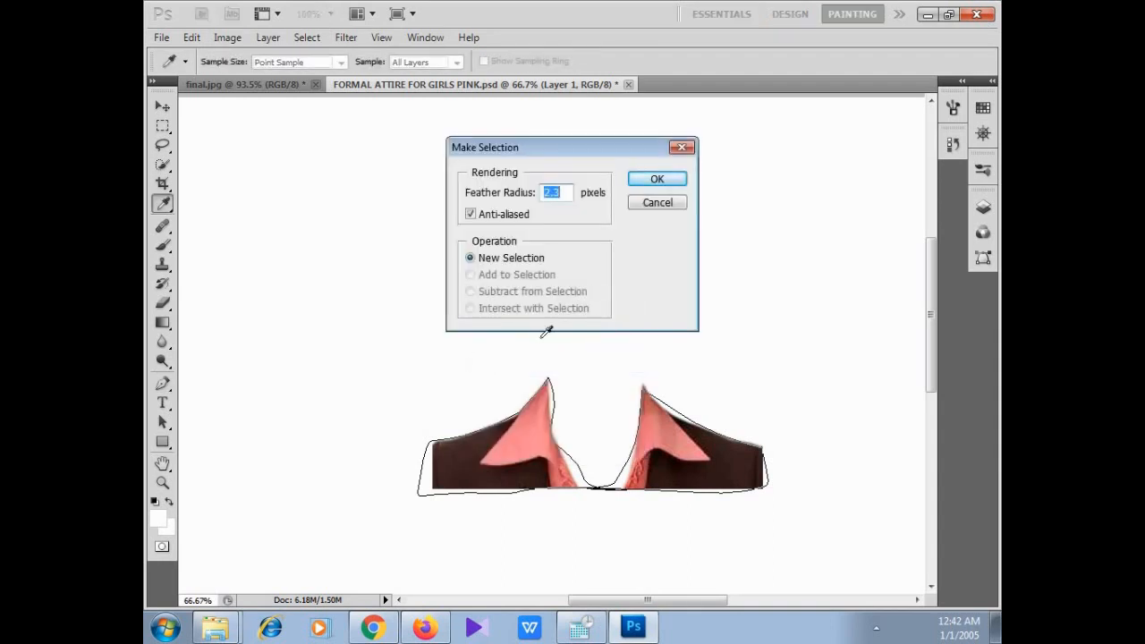
{"action": "left_click", "coordinate": [686, 147]}
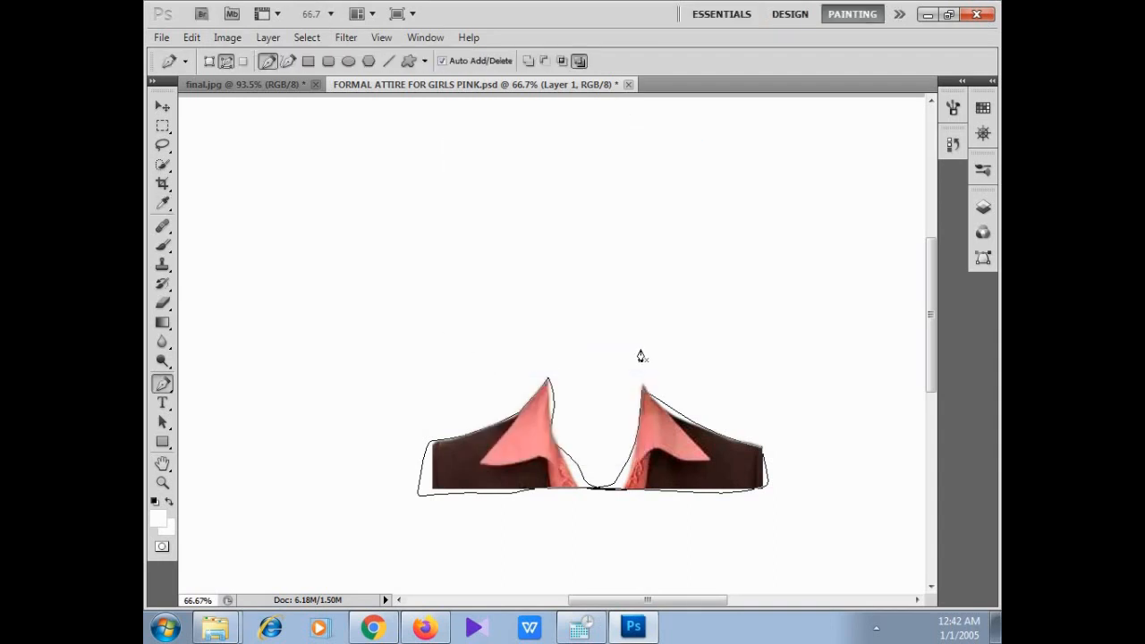
{"action": "key", "text": "Delete"}
Select the whole attire layer, copy it and paste it into final.jpg as a new layer
{"action": "key", "text": "ctrl+a"}
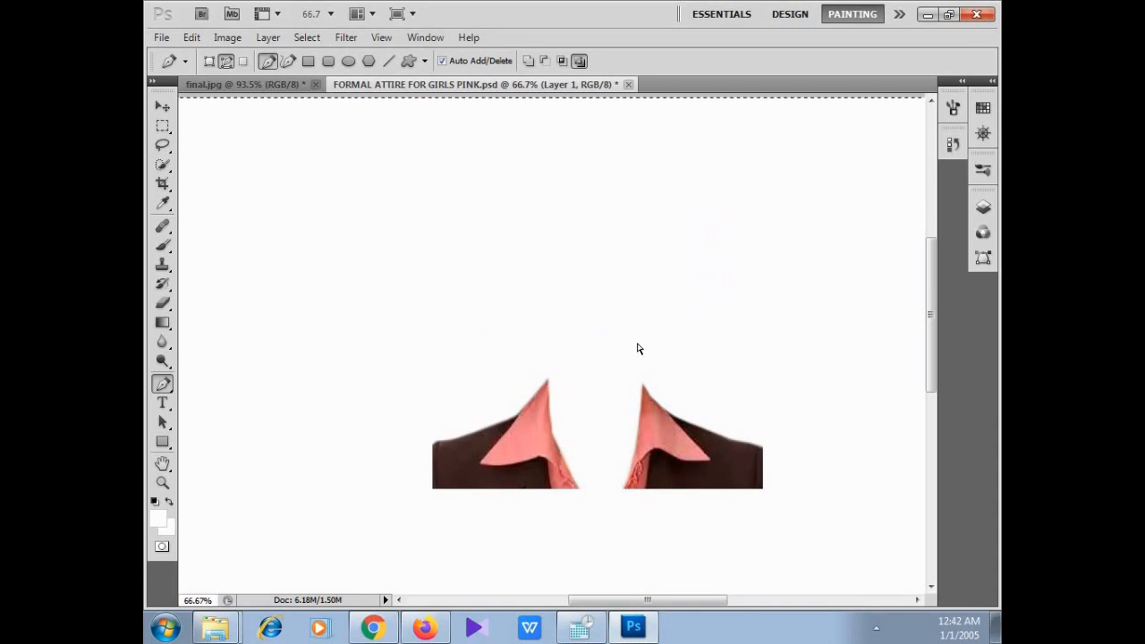
{"action": "left_click", "coordinate": [252, 85]}
{"action": "key", "text": "ctrl+v"}
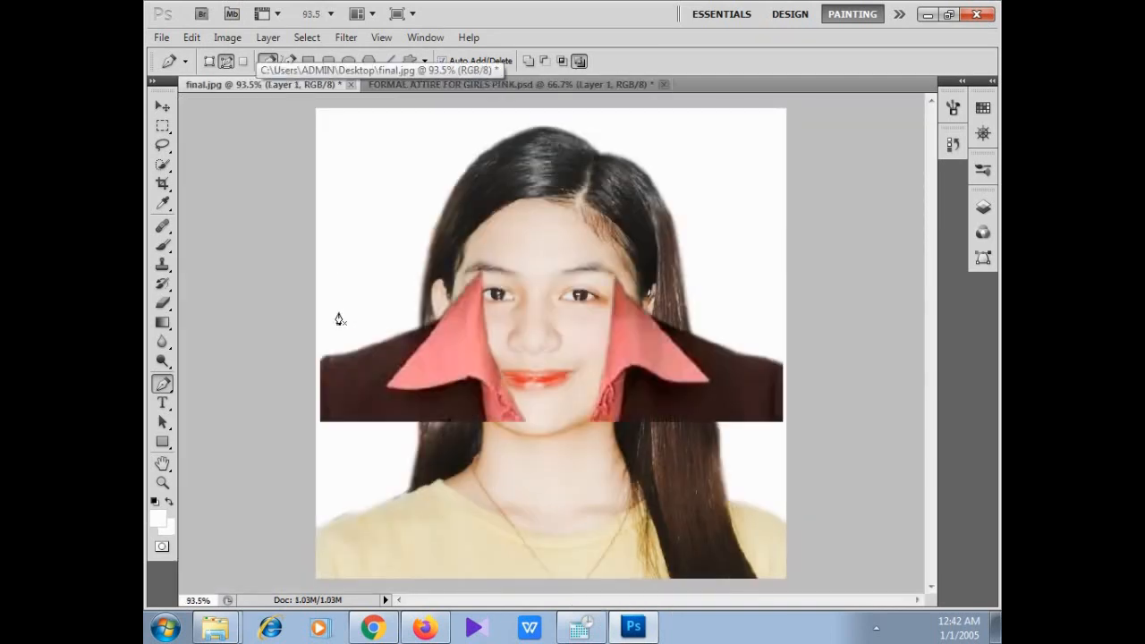
Move the pasted attire down over the shoulders and nudge it until the collar fits the neck
{"action": "left_click", "coordinate": [162, 106]}
{"action": "left_click_drag", "start_coordinate": [686, 355], "coordinate": [686, 475]}
{"action": "key", "text": "Right"}
{"action": "key", "text": "Right"}
{"action": "key", "text": "Right"}
{"action": "key", "text": "Right"}
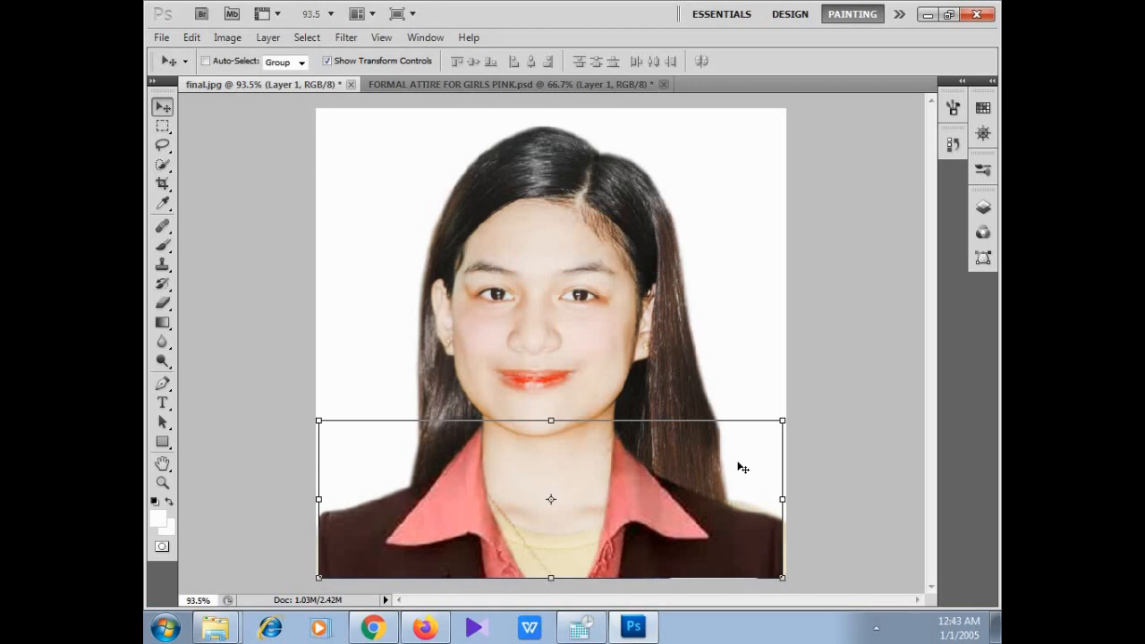
{"action": "key", "text": "Right"}
{"action": "key", "text": "Up"}
{"action": "key", "text": "Up"}
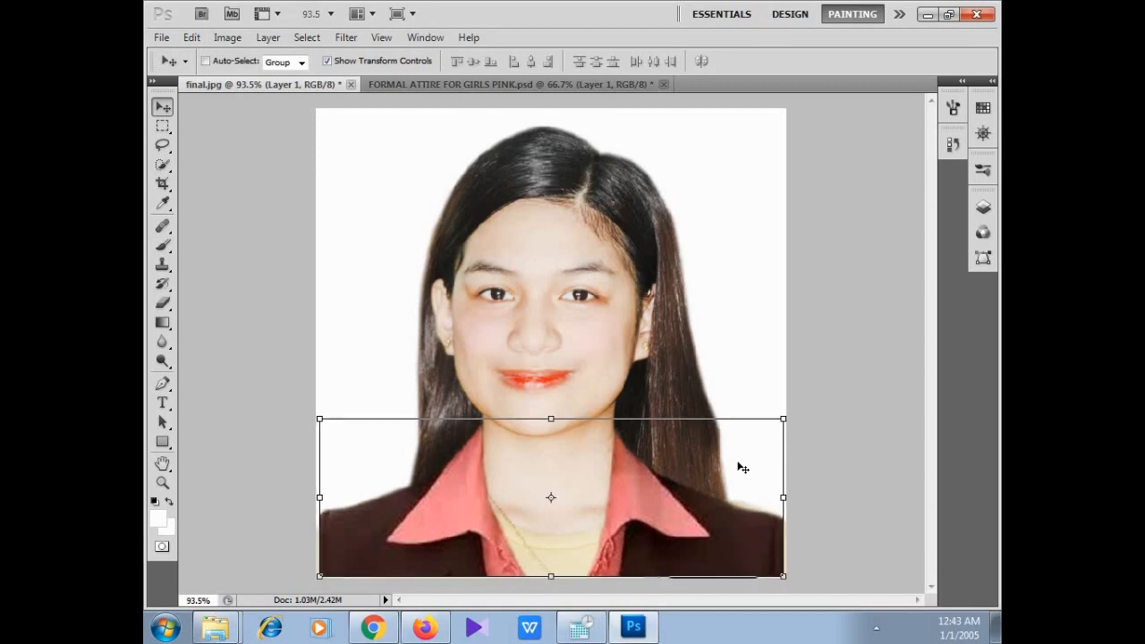
{"action": "key", "text": "Up"}
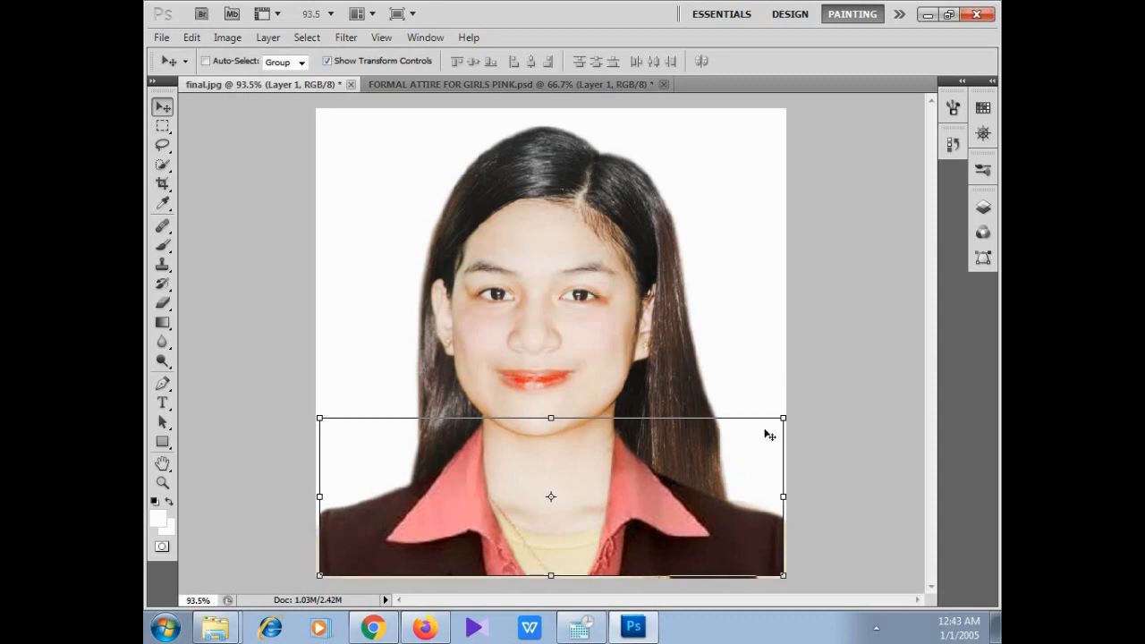
Crop the portrait to 2 x 2 in at 300 pixels/inch, trimming the uneven edges around the attire
{"action": "left_click", "coordinate": [162, 184]}
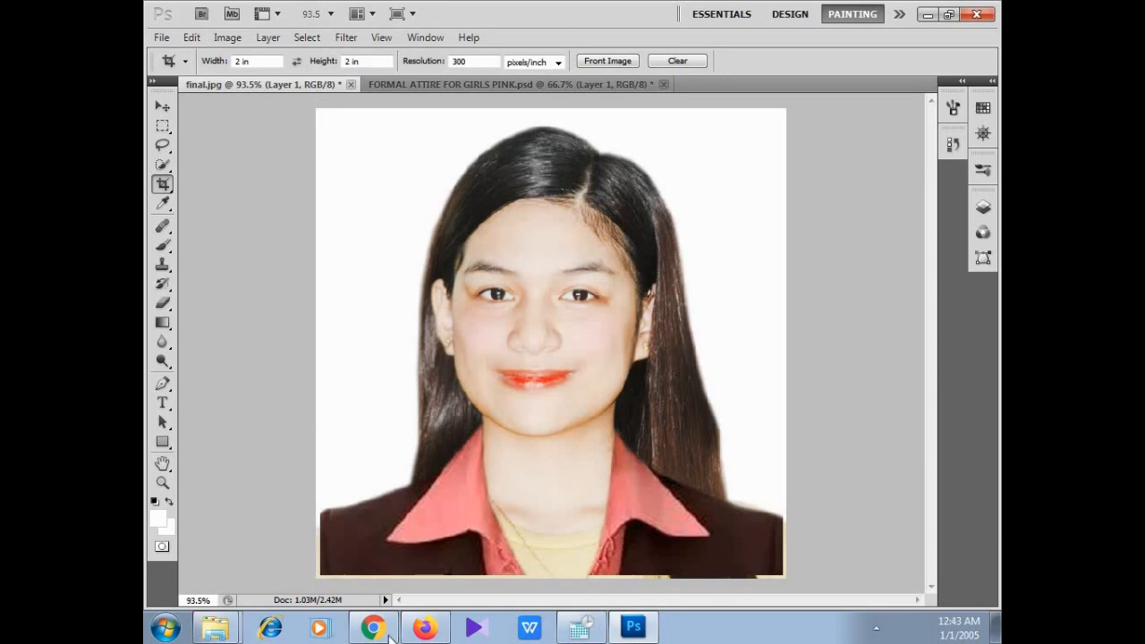
{"action": "left_click_drag", "start_coordinate": [316, 108], "coordinate": [767, 602]}
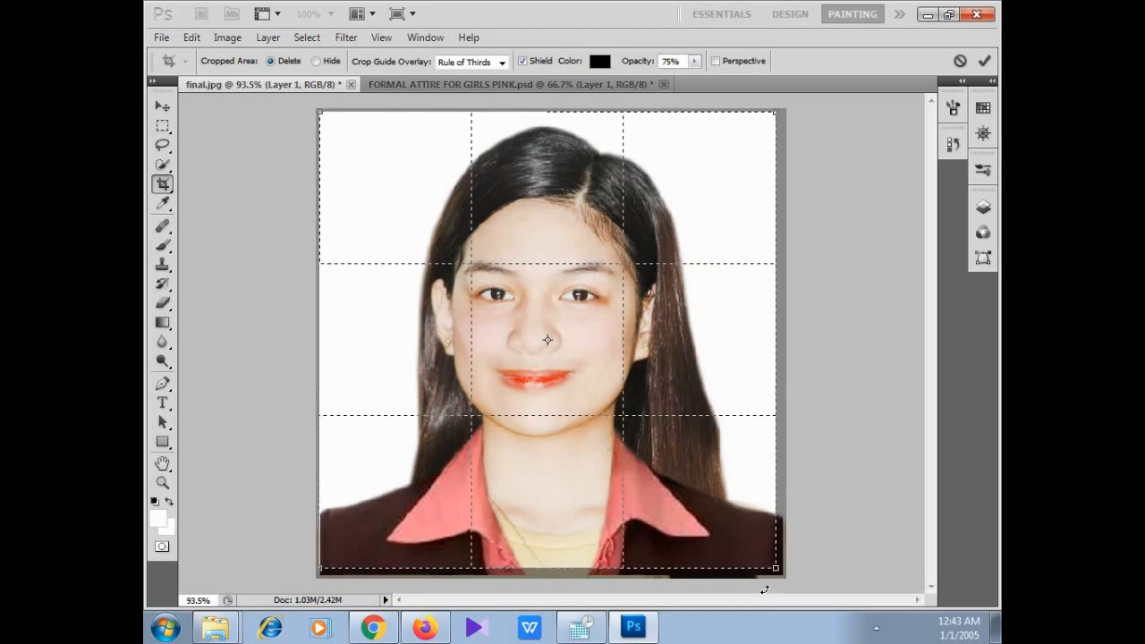
{"action": "key", "text": "Right"}
{"action": "key", "text": "Right"}
{"action": "key", "text": "Right"}
{"action": "key", "text": "Right"}
{"action": "key", "text": "Right"}
{"action": "key", "text": "Down"}
{"action": "key", "text": "Down"}
{"action": "key", "text": "Down"}
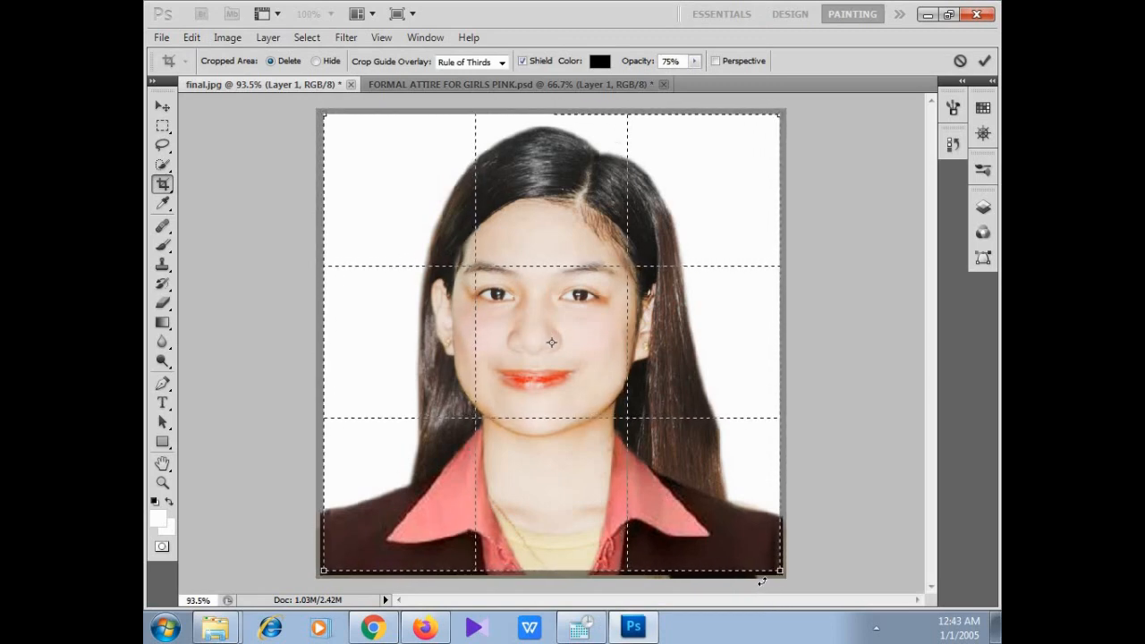
{"action": "key", "text": "Return"}
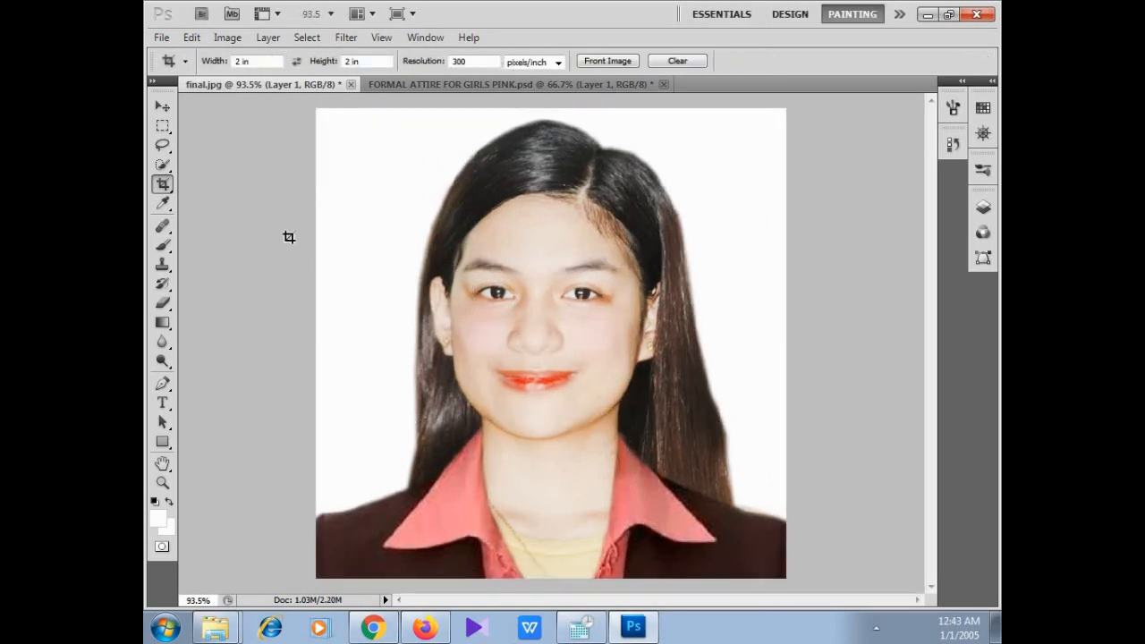
Draw a closed pen path over the background along the right-hand hair edge and down to the blazer shoulder
{"action": "left_click", "coordinate": [162, 383]}
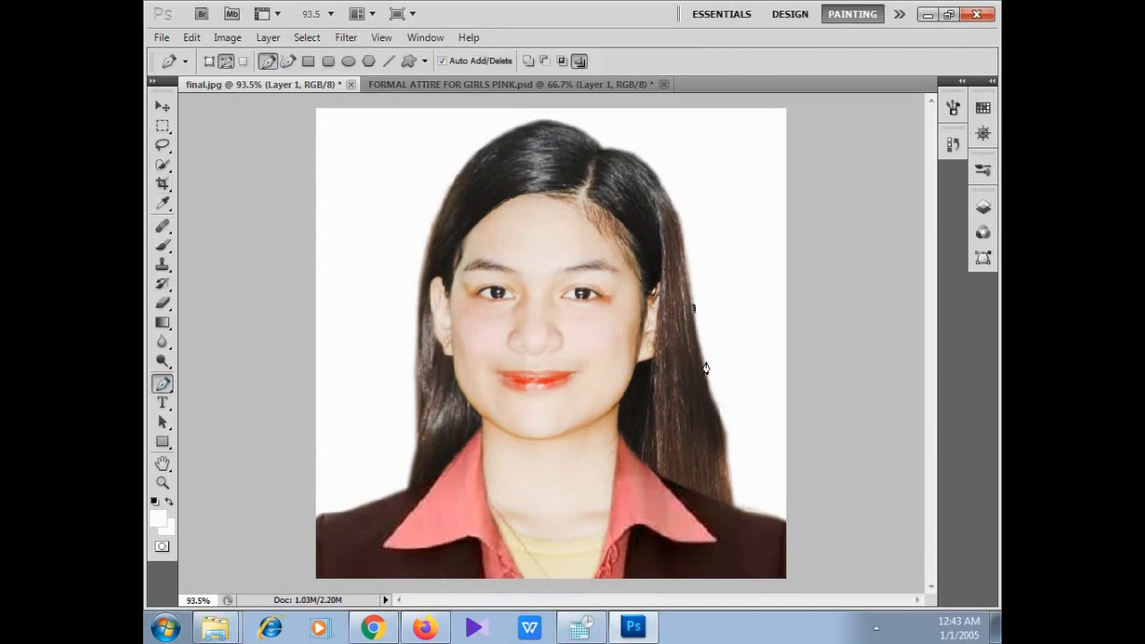
{"action": "left_click", "coordinate": [712, 413]}
{"action": "left_click", "coordinate": [725, 491]}
{"action": "left_click", "coordinate": [792, 515]}
{"action": "left_click", "coordinate": [785, 463]}
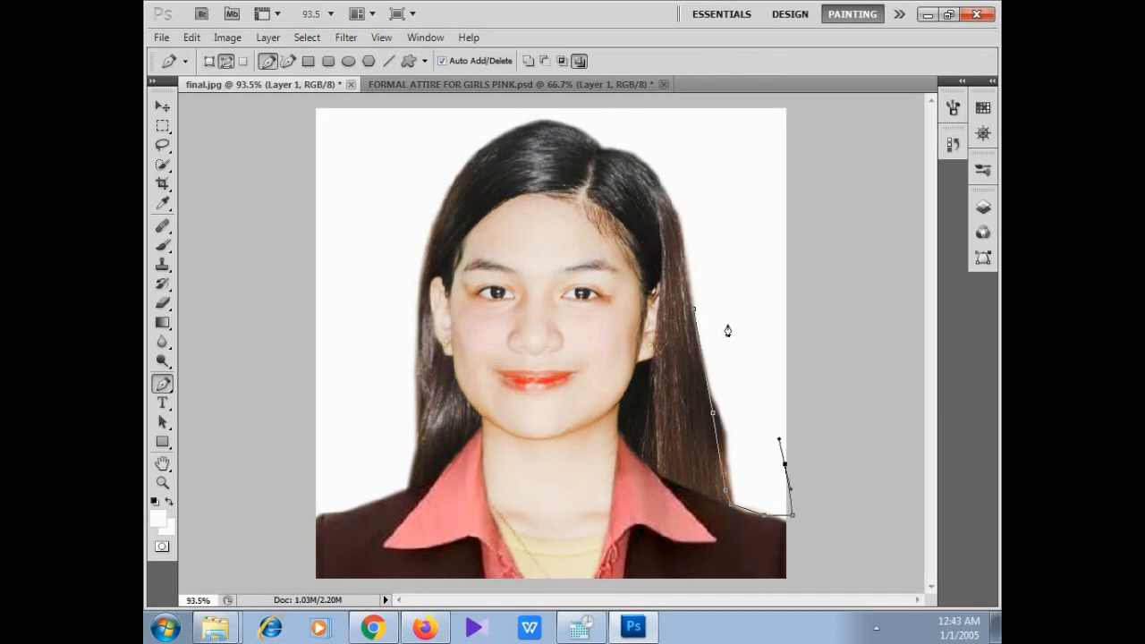
{"action": "left_click", "coordinate": [768, 390]}
{"action": "left_click", "coordinate": [715, 297]}
{"action": "left_click", "coordinate": [694, 313]}
Make a selection from the path and fill it with White in Normal mode at 100% opacity
{"action": "right_click", "coordinate": [709, 336]}
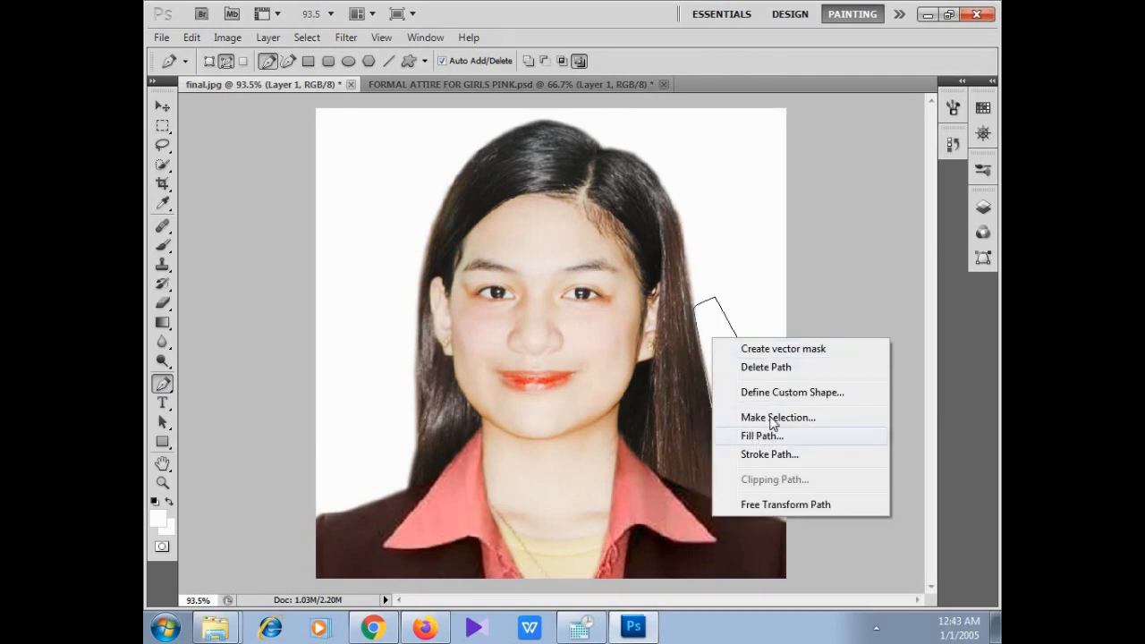
{"action": "left_click", "coordinate": [759, 414]}
{"action": "key", "text": "Return"}
{"action": "key", "text": "shift+F5"}
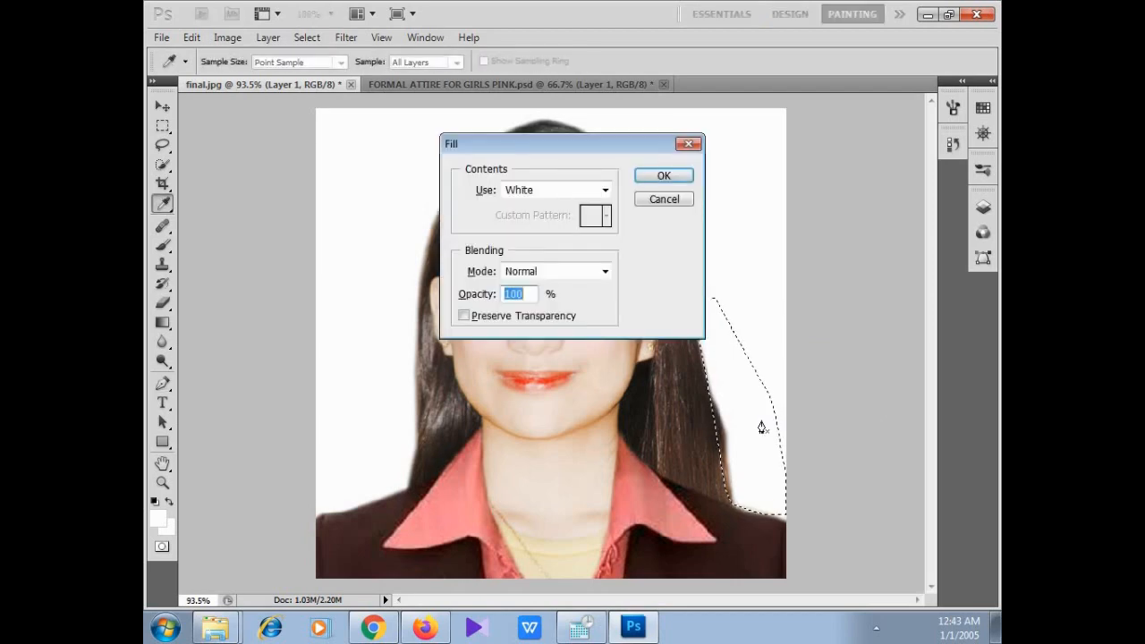
{"action": "key", "text": "Return"}
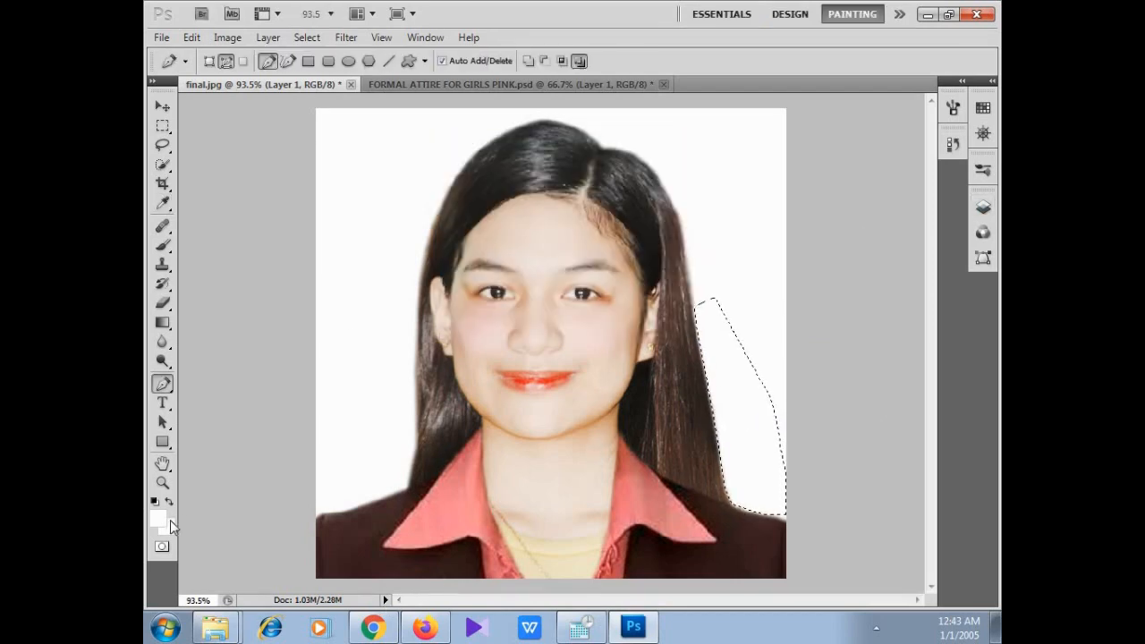
Make the Background layer active for retouching the neckline between the pink collars
{"action": "left_click", "coordinate": [162, 483]}
{"action": "left_click", "coordinate": [451, 498]}
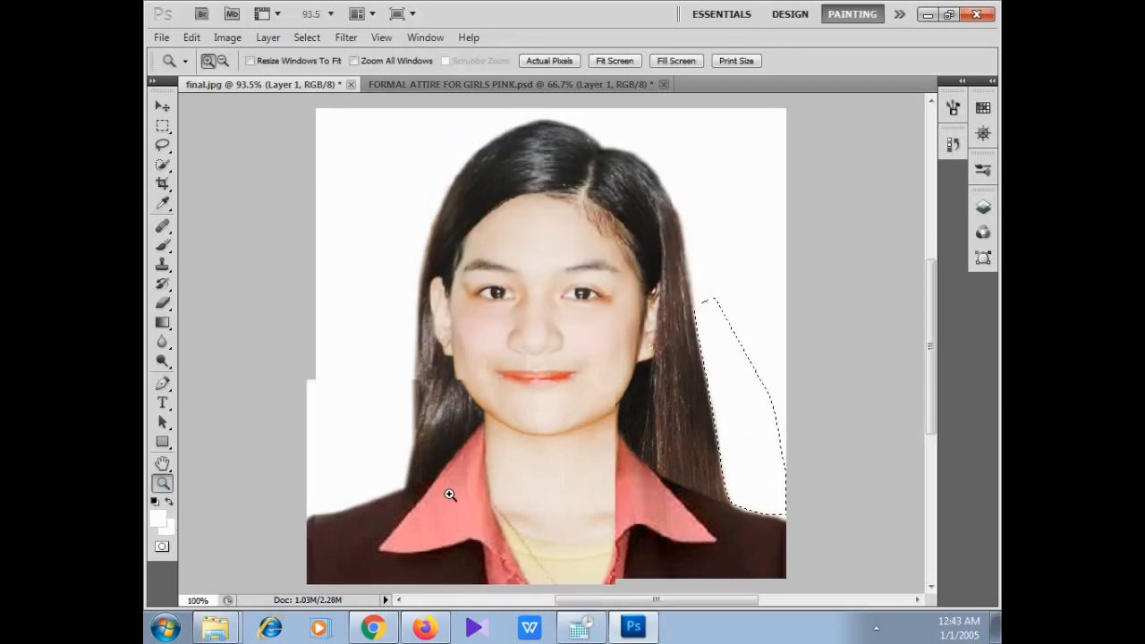
{"action": "left_click", "coordinate": [452, 497]}
{"action": "scroll", "coordinate": [596, 455], "scroll_direction": "down", "scroll_amount": 3}
{"action": "scroll", "coordinate": [686, 431], "scroll_direction": "down", "scroll_amount": 1}
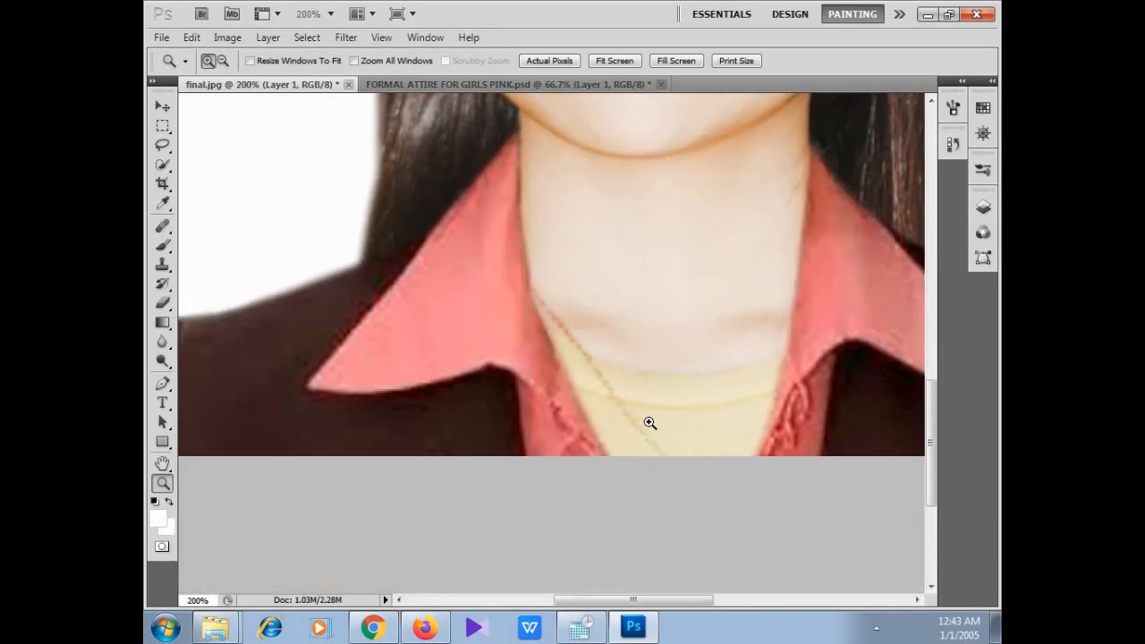
{"action": "scroll", "coordinate": [575, 399], "scroll_direction": "up", "scroll_amount": 1}
{"action": "scroll", "coordinate": [590, 404], "scroll_direction": "up", "scroll_amount": 2}
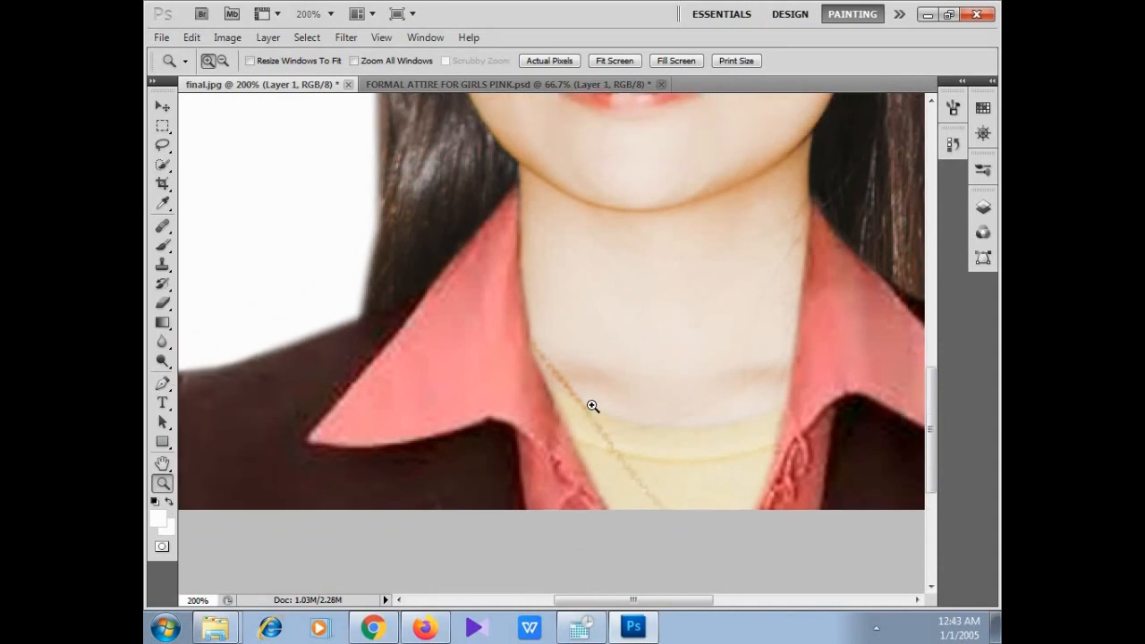
{"action": "scroll", "coordinate": [769, 335], "scroll_direction": "down", "scroll_amount": 3}
{"action": "scroll", "coordinate": [774, 313], "scroll_direction": "up", "scroll_amount": 1}
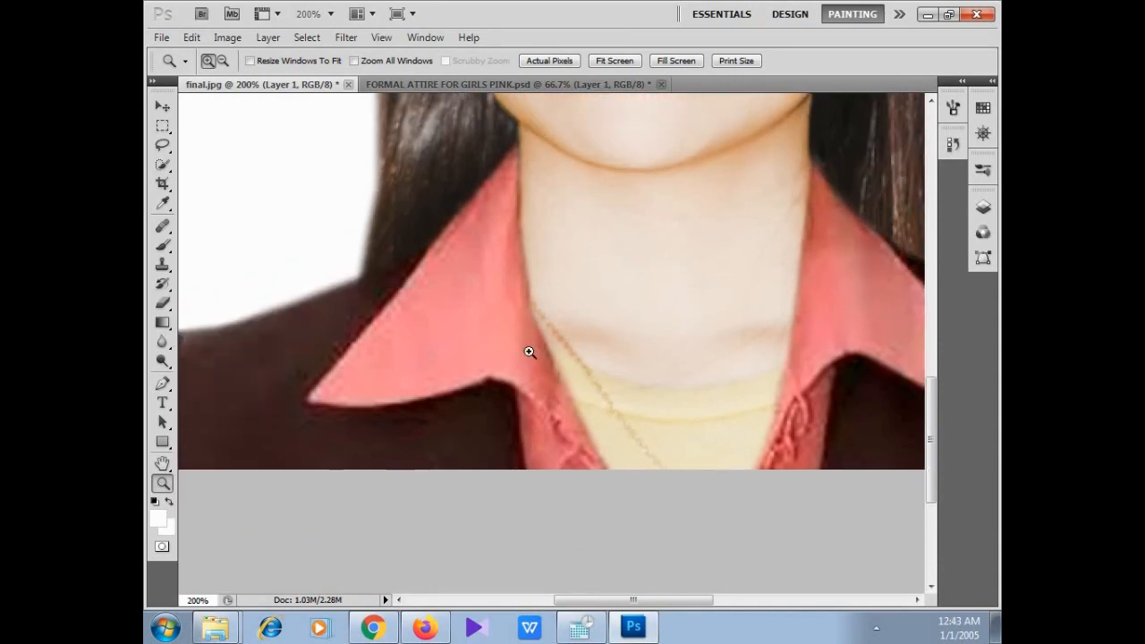
{"action": "left_click", "coordinate": [983, 213]}
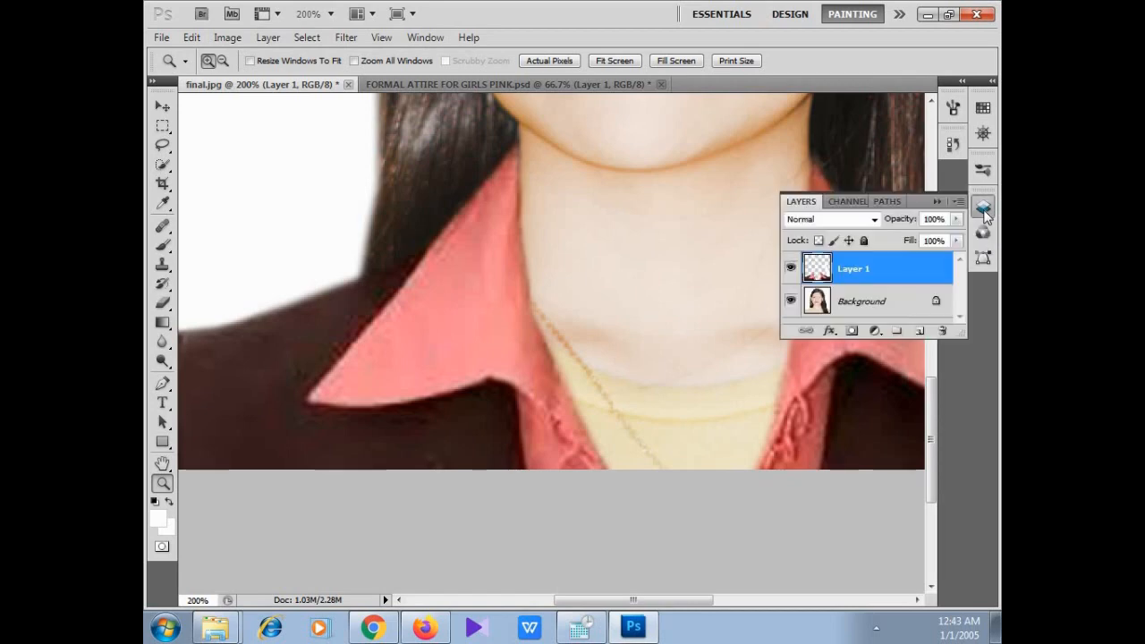
{"action": "left_click", "coordinate": [881, 308]}
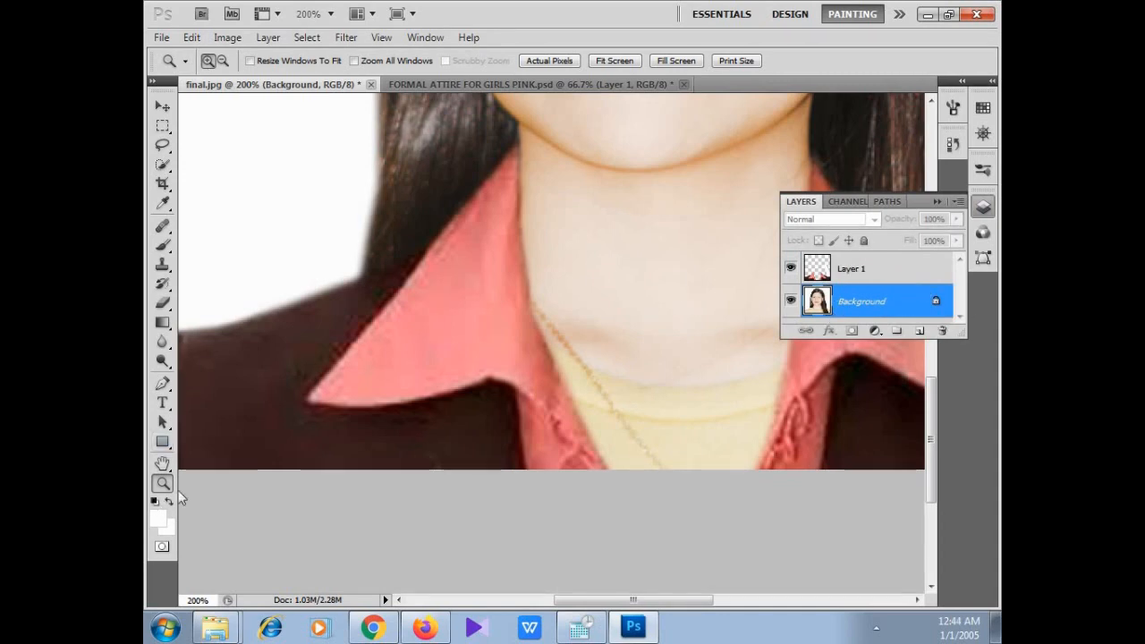
Remove the necklace from the neck beside the left collar using the Healing Brush in Replace mode with sampled skin
{"action": "left_click_drag", "start_coordinate": [161, 226], "coordinate": [240, 249]}
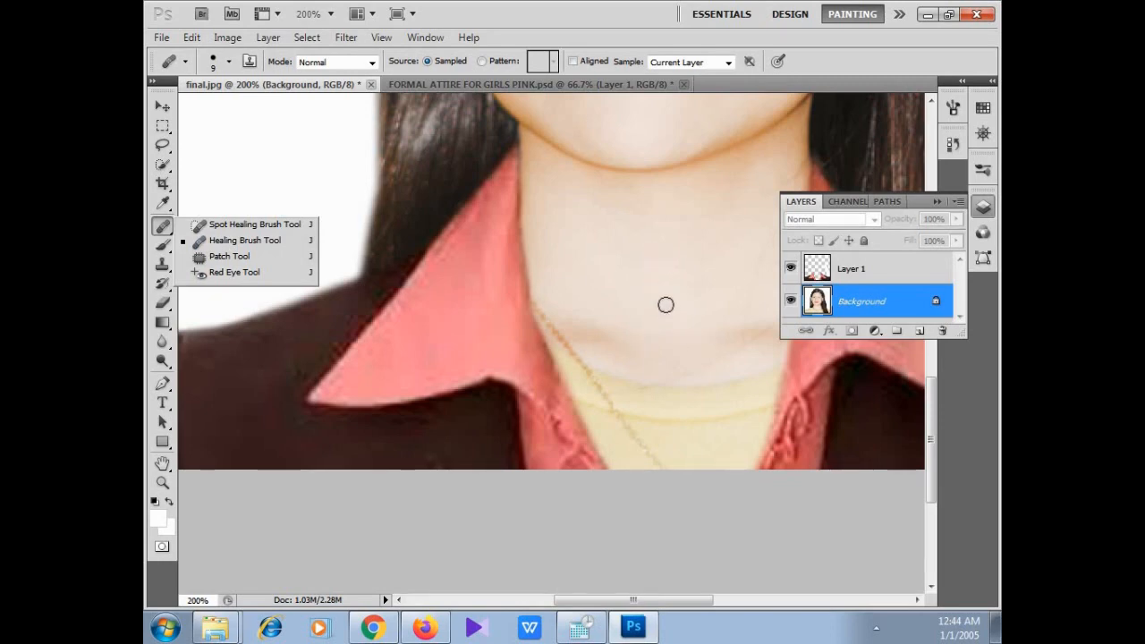
{"action": "left_click", "coordinate": [584, 334], "text": "alt"}
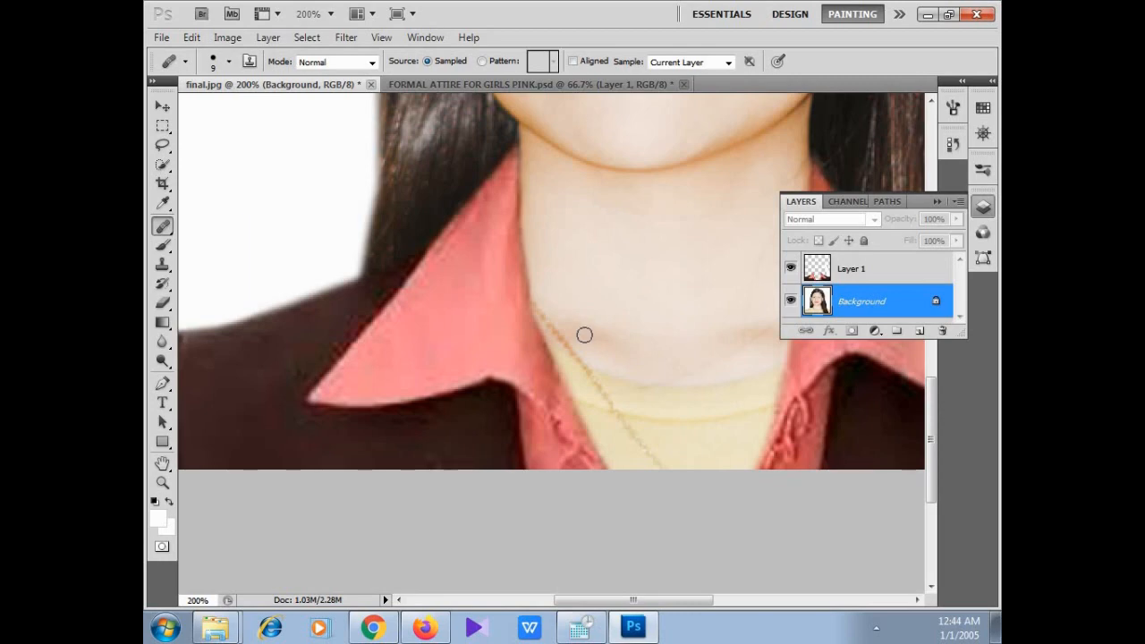
{"action": "left_click", "coordinate": [340, 66]}
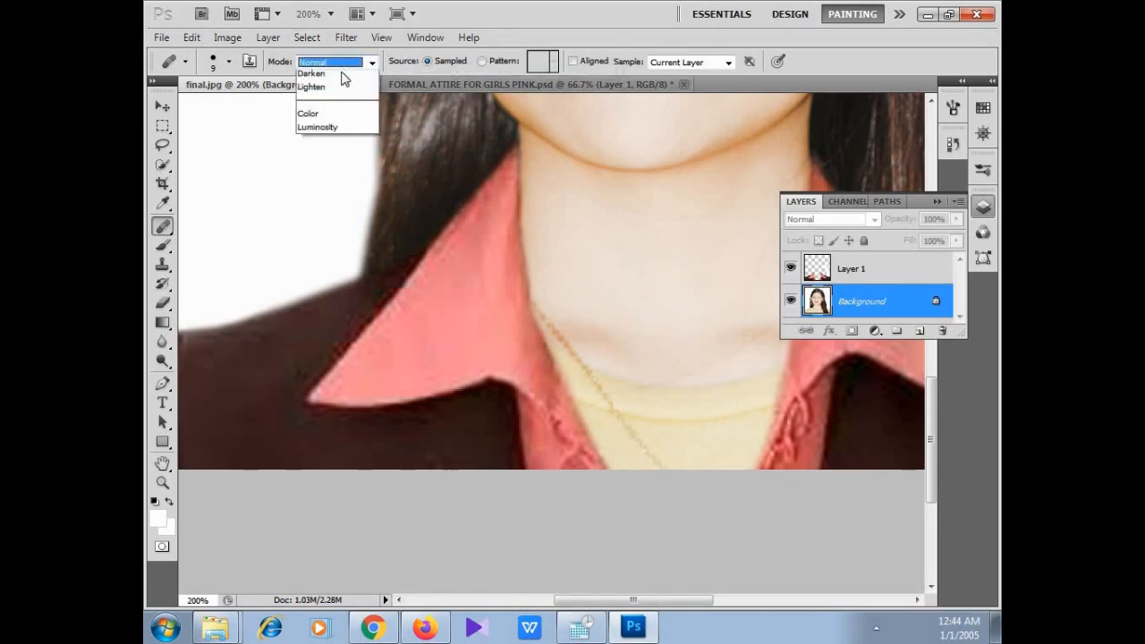
{"action": "left_click", "coordinate": [333, 93]}
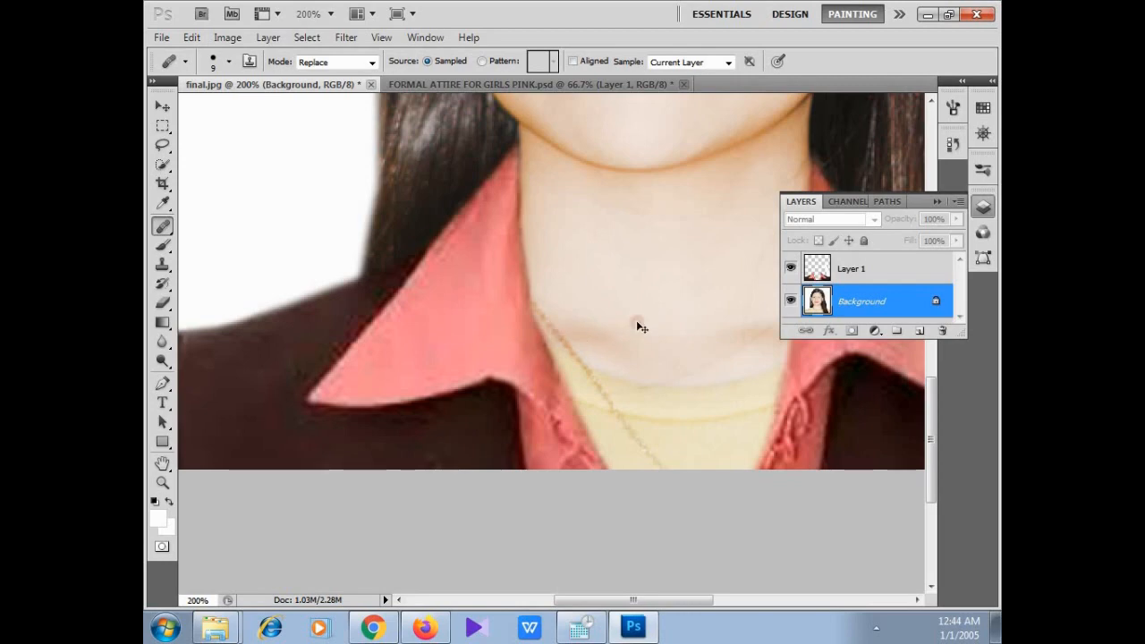
{"action": "left_click", "coordinate": [566, 340]}
{"action": "left_click", "coordinate": [561, 331]}
{"action": "left_click", "coordinate": [544, 313]}
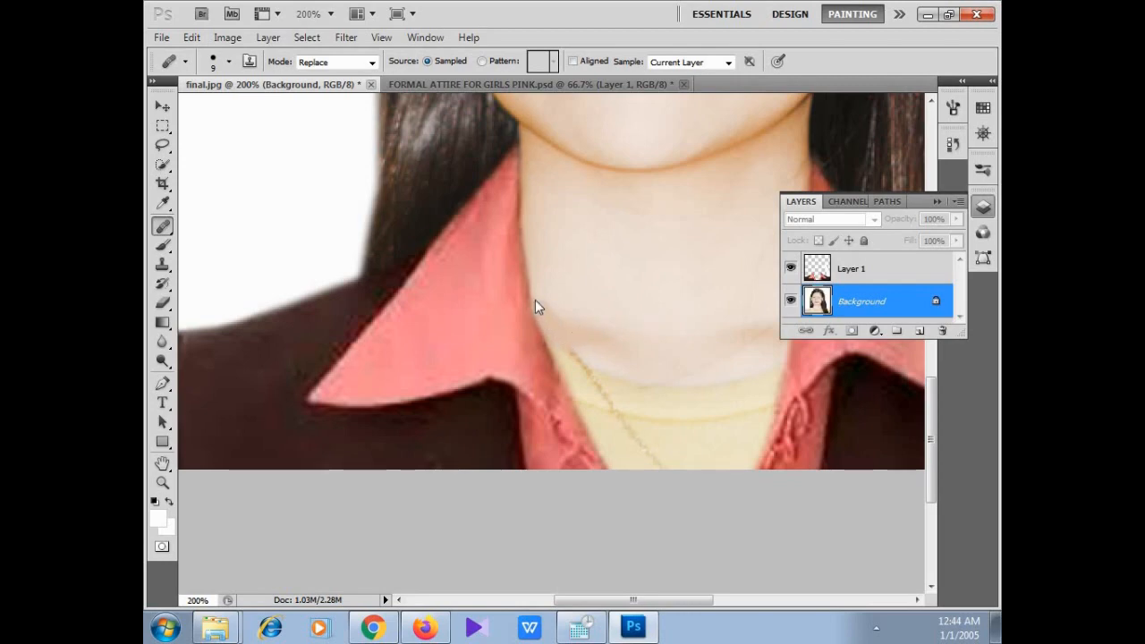
{"action": "left_click", "coordinate": [568, 349]}
{"action": "left_click", "coordinate": [578, 360]}
Enlarge the healing brush to 25 and cover the yellow shirt and remaining necklace between the collars with sampled neck skin
{"action": "left_click", "coordinate": [680, 396]}
{"action": "key", "text": "bracketright"}
{"action": "key", "text": "bracketright"}
{"action": "key", "text": "bracketright"}
{"action": "key", "text": "bracketright"}
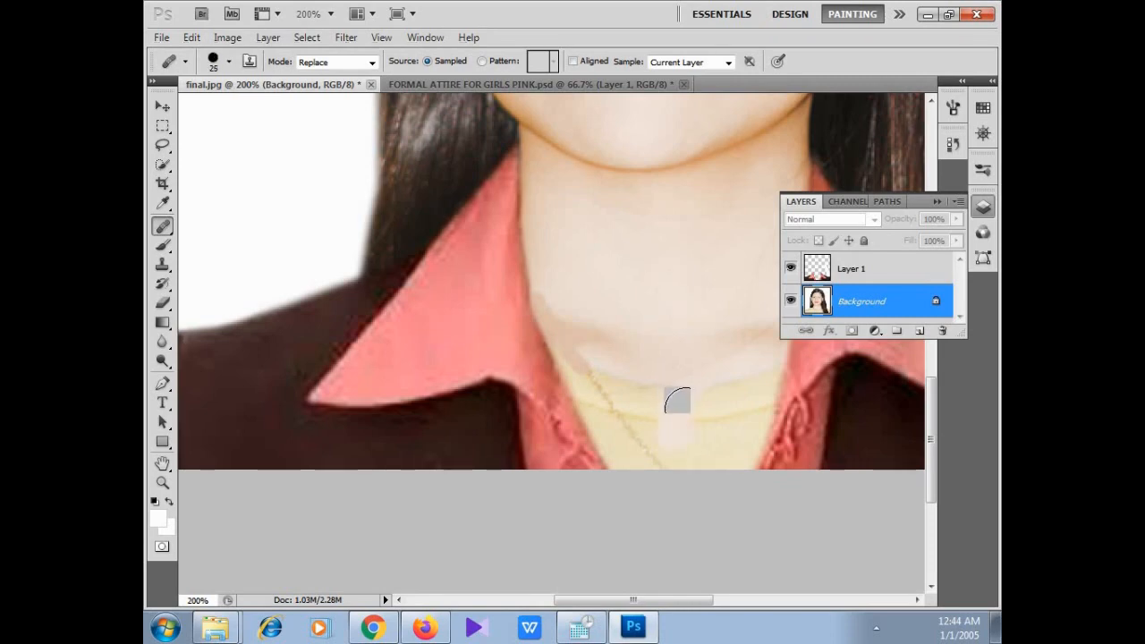
{"action": "mouse_move", "coordinate": [683, 407]}
{"action": "left_mouse_down"}
{"action": "mouse_move", "coordinate": [586, 382]}
{"action": "mouse_move", "coordinate": [552, 359]}
{"action": "mouse_move", "coordinate": [569, 383]}
{"action": "left_mouse_up"}
{"action": "mouse_move", "coordinate": [604, 440]}
{"action": "left_mouse_down"}
{"action": "mouse_move", "coordinate": [725, 460]}
{"action": "mouse_move", "coordinate": [768, 439]}
{"action": "mouse_move", "coordinate": [782, 379]}
{"action": "mouse_move", "coordinate": [752, 380]}
{"action": "mouse_move", "coordinate": [730, 412]}
{"action": "mouse_move", "coordinate": [697, 396]}
{"action": "mouse_move", "coordinate": [700, 413]}
{"action": "mouse_move", "coordinate": [616, 412]}
{"action": "mouse_move", "coordinate": [722, 450]}
{"action": "mouse_move", "coordinate": [660, 449]}
{"action": "mouse_move", "coordinate": [678, 410]}
{"action": "mouse_move", "coordinate": [583, 374]}
{"action": "left_mouse_up"}
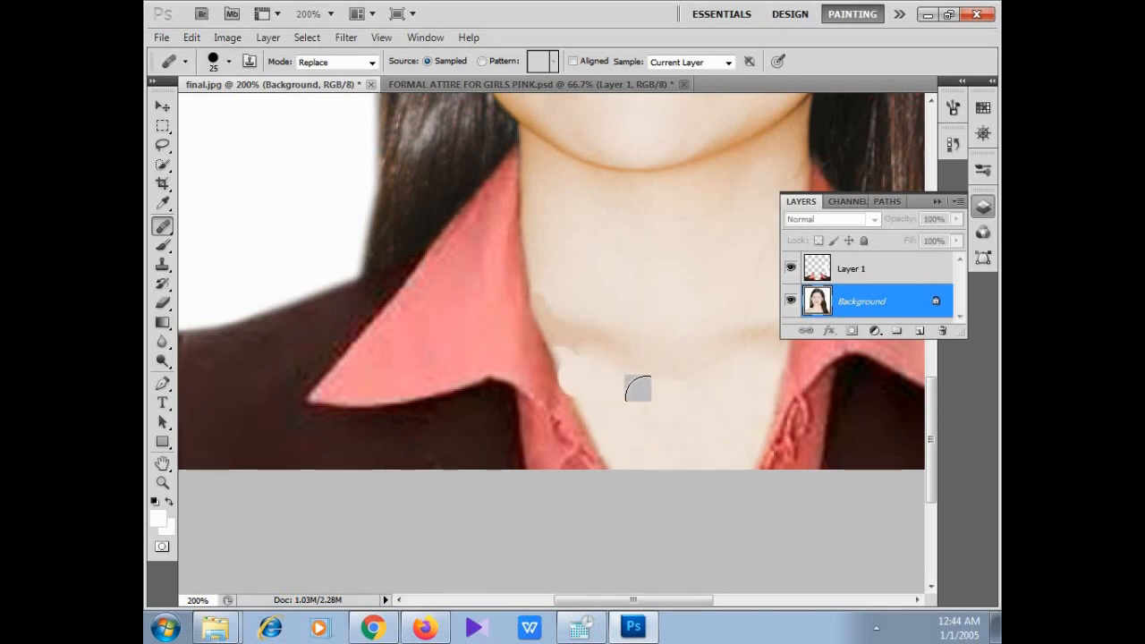
{"action": "left_click", "coordinate": [162, 483]}
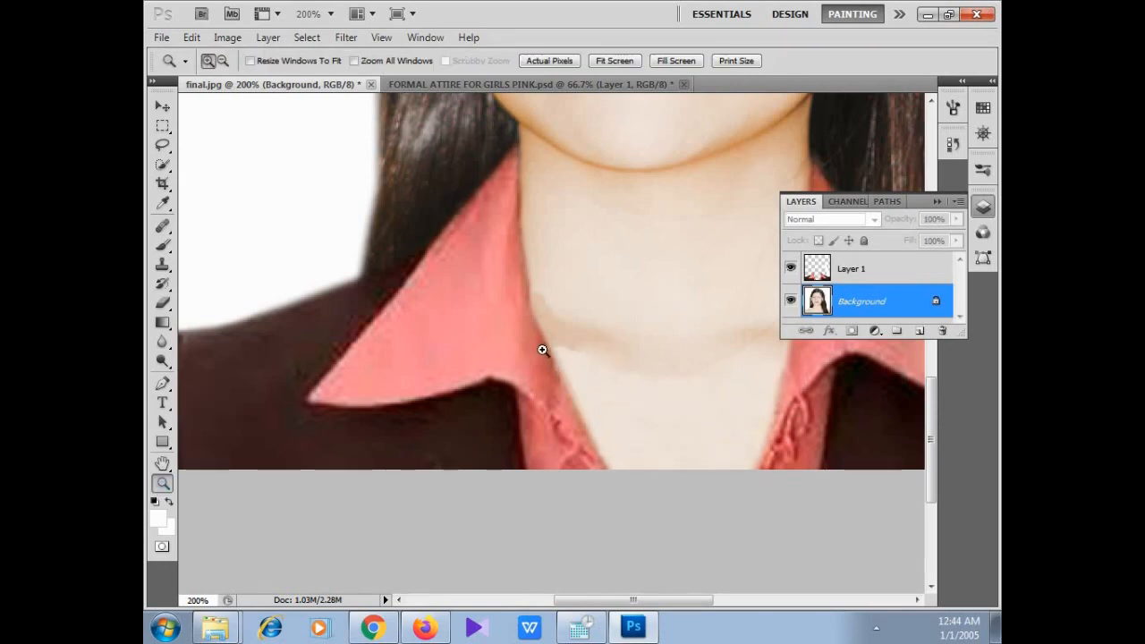
Reduce the Healing Brush to size 9 in Normal mode and blend the upper edge of the neckline shadow beside the left collar using sampled neck skin
{"action": "left_click", "coordinate": [542, 350]}
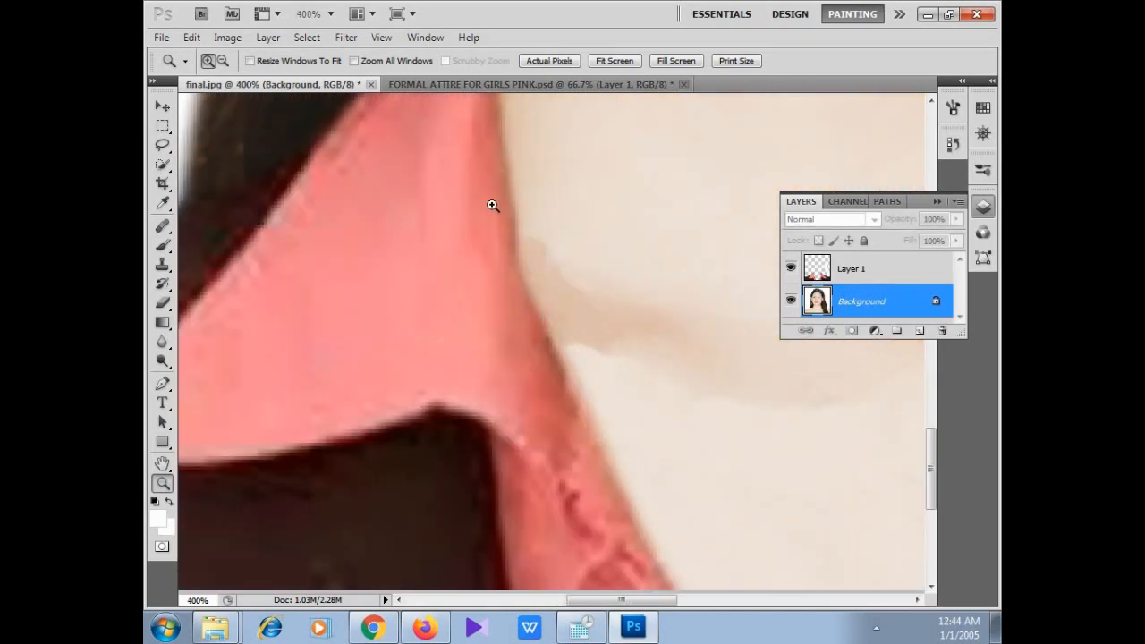
{"action": "left_click", "coordinate": [163, 226]}
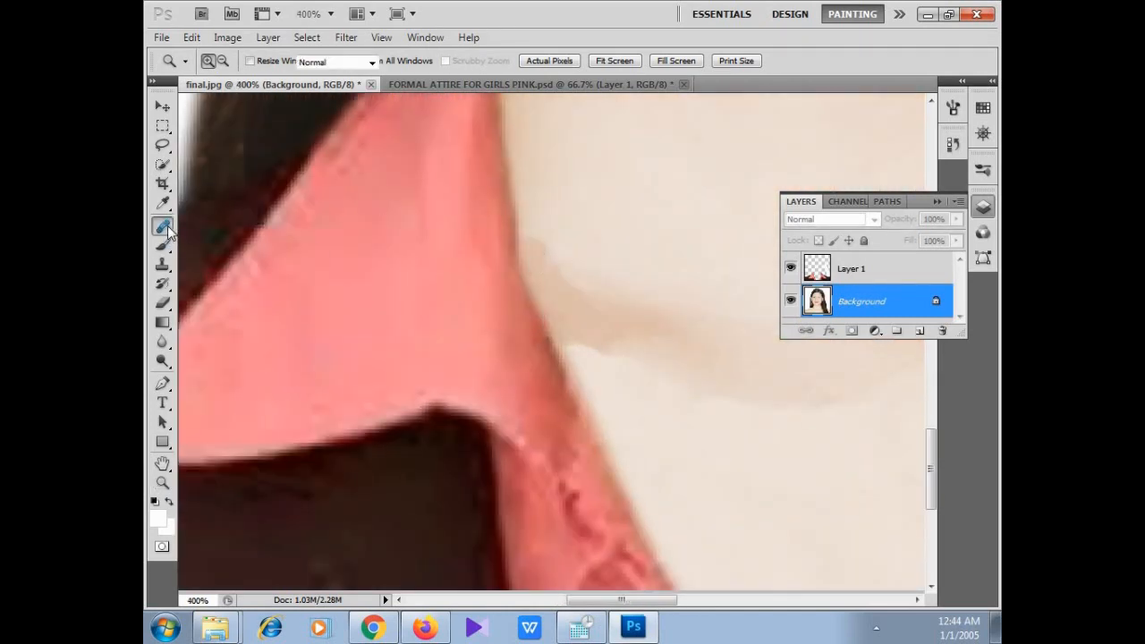
{"action": "left_click", "coordinate": [357, 63]}
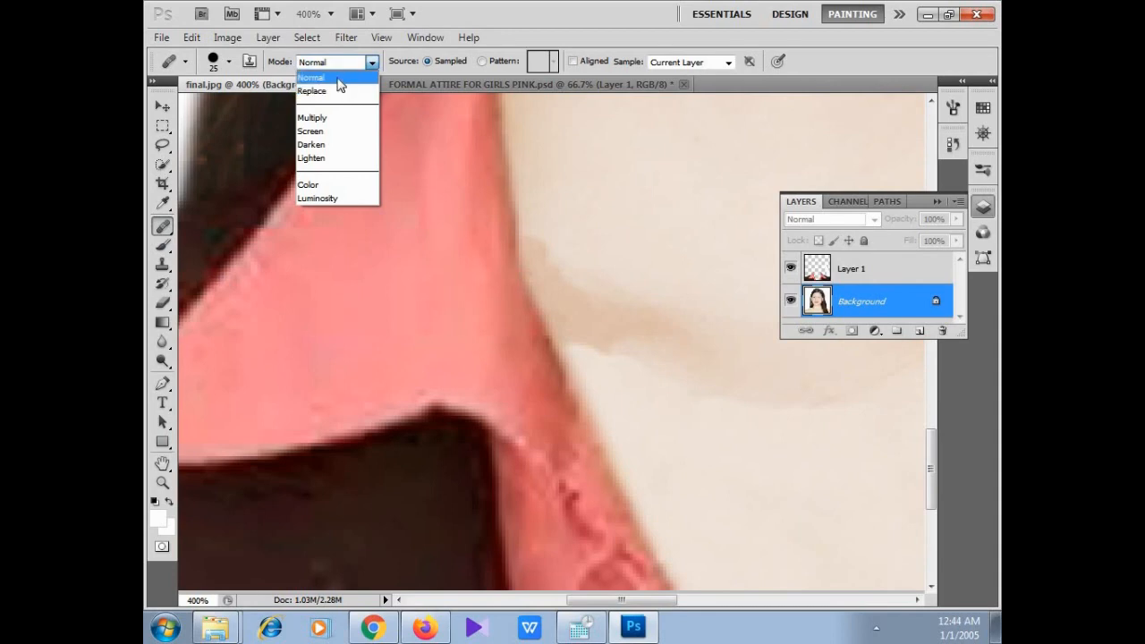
{"action": "left_click", "coordinate": [322, 77]}
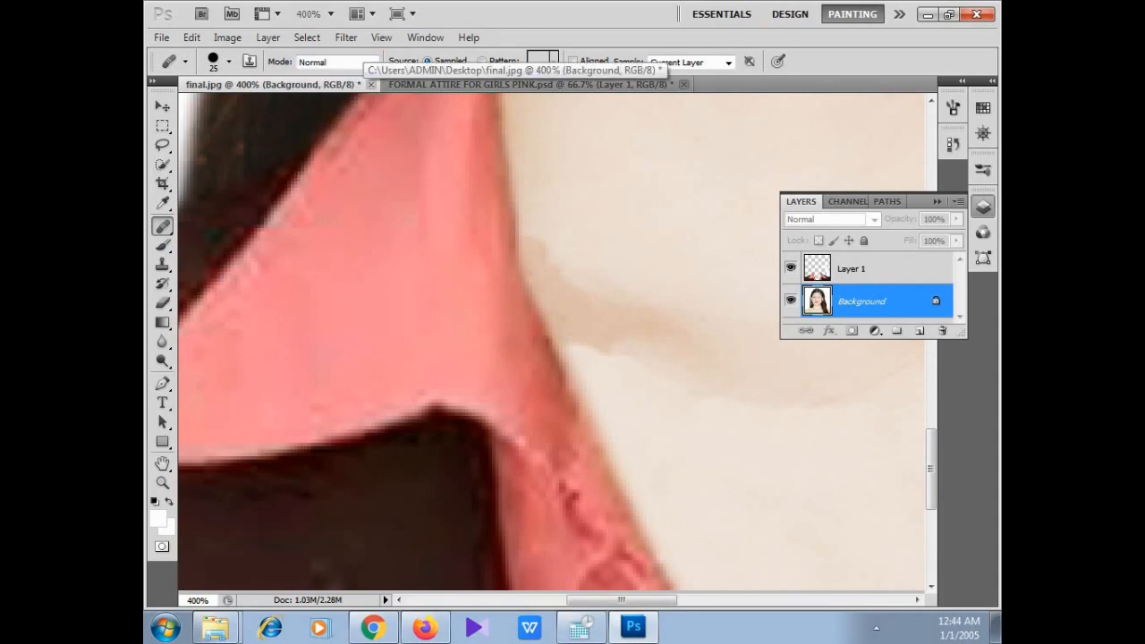
{"action": "key", "text": "bracketleft"}
{"action": "key", "text": "bracketleft"}
{"action": "key", "text": "bracketleft"}
{"action": "key", "text": "bracketleft"}
{"action": "left_click", "coordinate": [618, 204], "text": "alt"}
{"action": "left_click", "coordinate": [542, 236]}
{"action": "left_click", "coordinate": [549, 251]}
{"action": "left_click", "coordinate": [564, 266]}
{"action": "left_click", "coordinate": [598, 289]}
{"action": "left_click", "coordinate": [650, 301]}
{"action": "left_click", "coordinate": [669, 313]}
Heal the lower edge of the neckline shadow across the neck with the sampled skin and fit the whole portrait on screen
{"action": "left_click", "coordinate": [581, 353]}
{"action": "left_click", "coordinate": [616, 351]}
{"action": "mouse_move", "coordinate": [717, 401]}
{"action": "left_mouse_down"}
{"action": "mouse_move", "coordinate": [848, 413]}
{"action": "mouse_move", "coordinate": [916, 367]}
{"action": "left_mouse_up"}
{"action": "left_click", "coordinate": [823, 411]}
{"action": "left_click", "coordinate": [586, 356]}
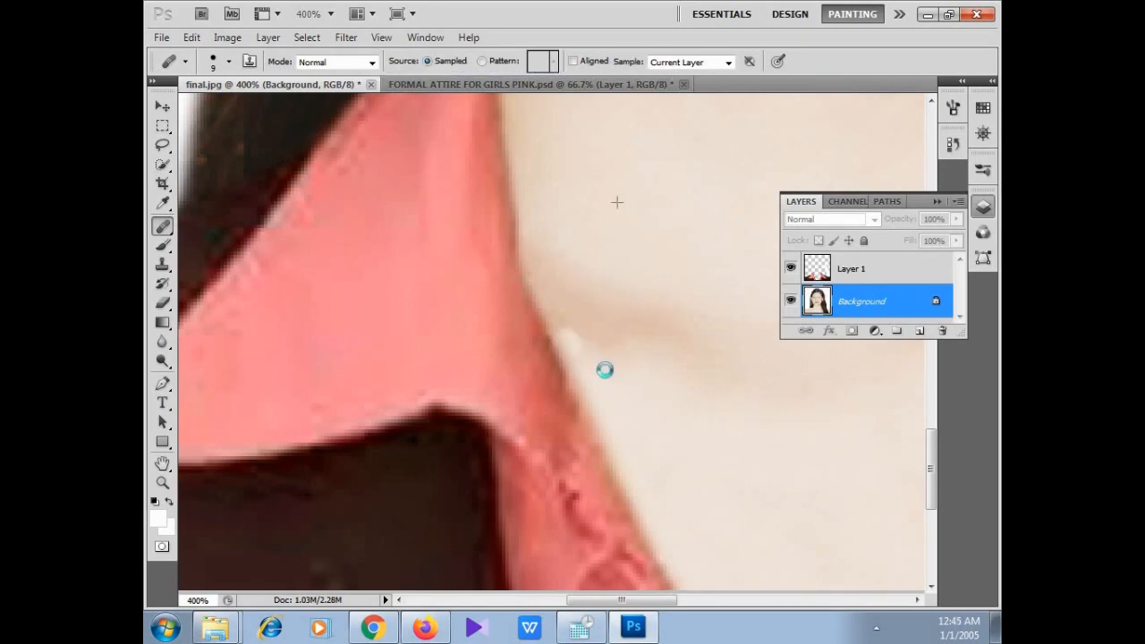
{"action": "left_click", "coordinate": [162, 483]}
{"action": "left_click", "coordinate": [937, 203]}
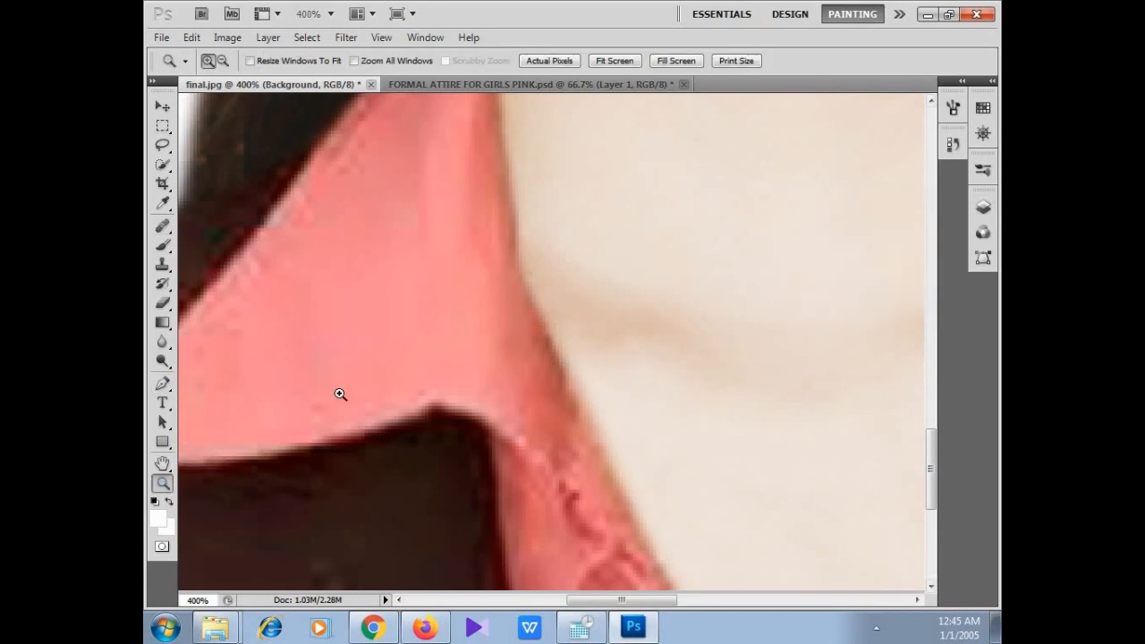
{"action": "right_click", "coordinate": [614, 267]}
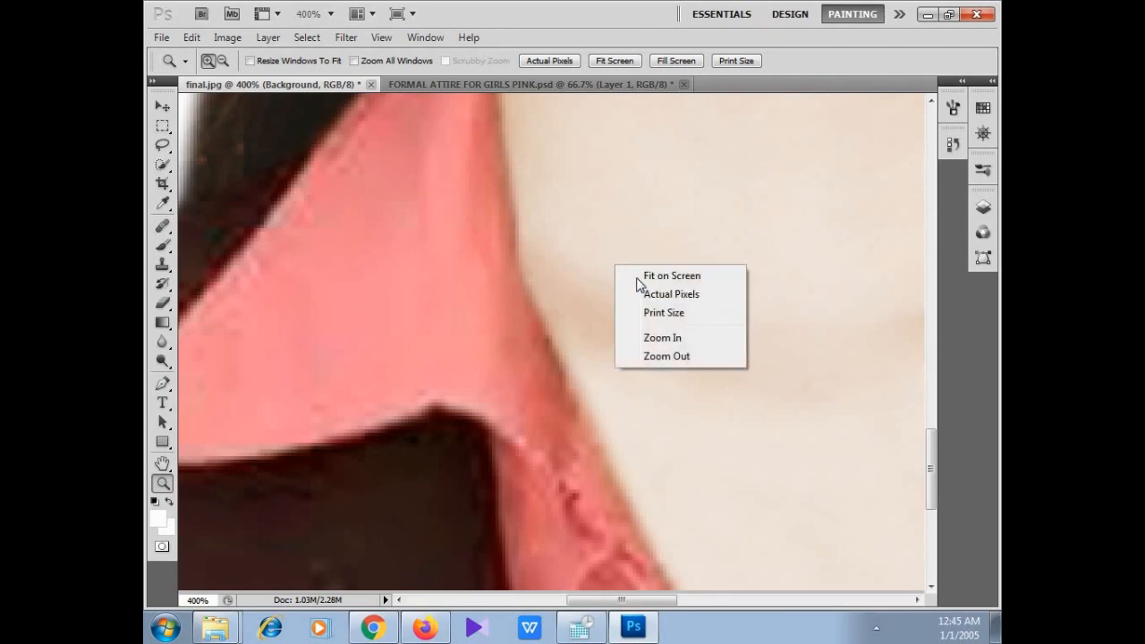
{"action": "left_click", "coordinate": [644, 275]}
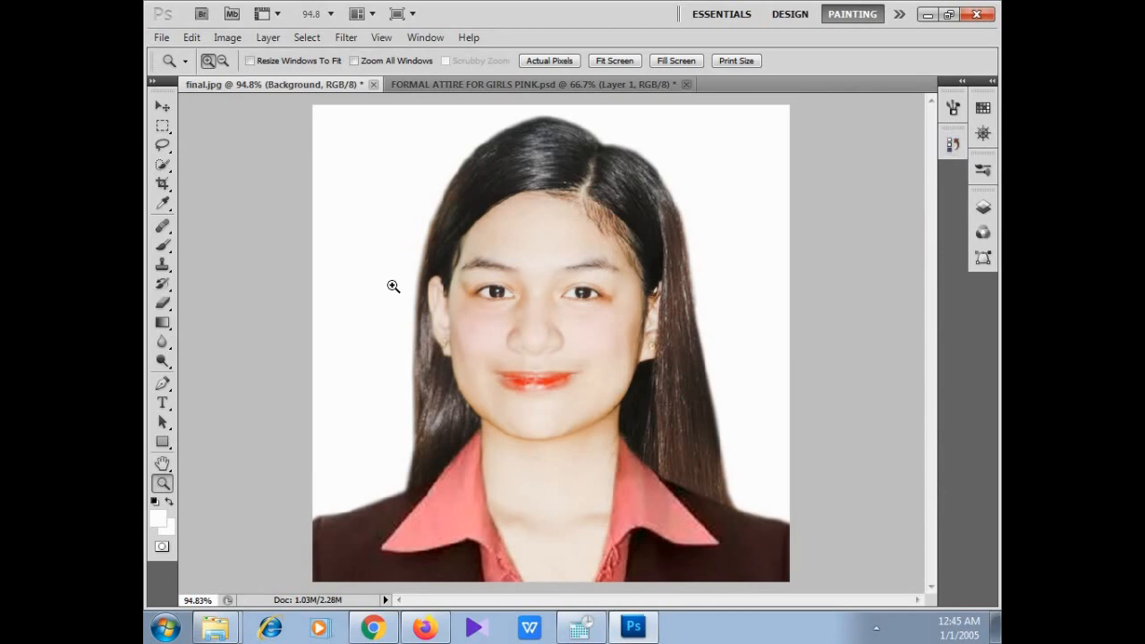
Create a new document from the Photo preset at the Landscape, 4 x 6 size
{"action": "key", "text": "ctrl+n"}
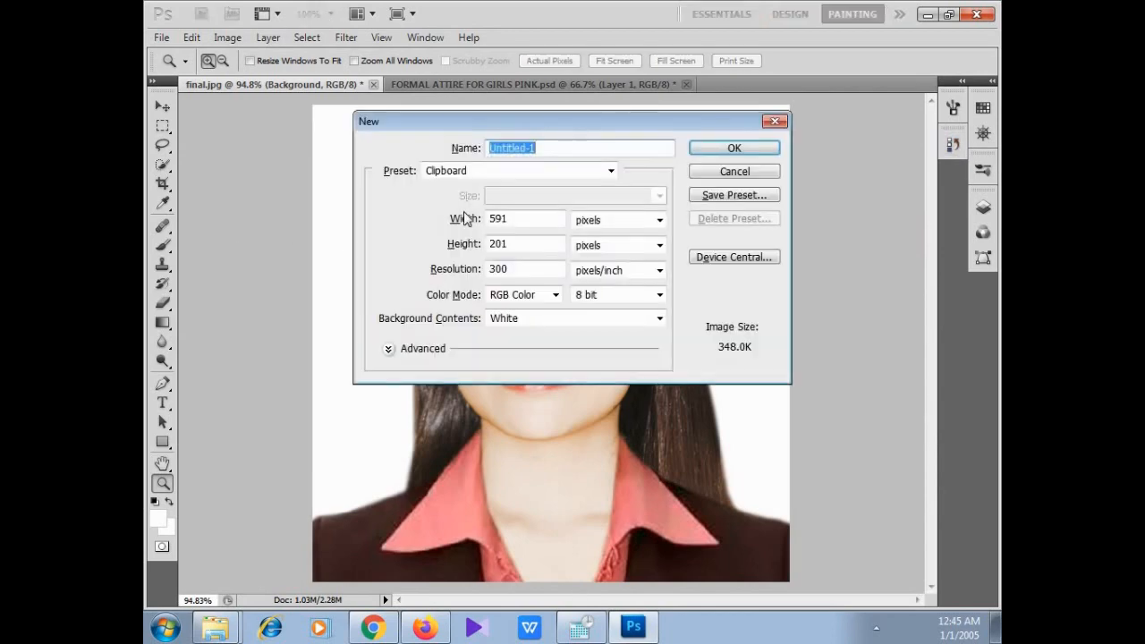
{"action": "left_click", "coordinate": [532, 169]}
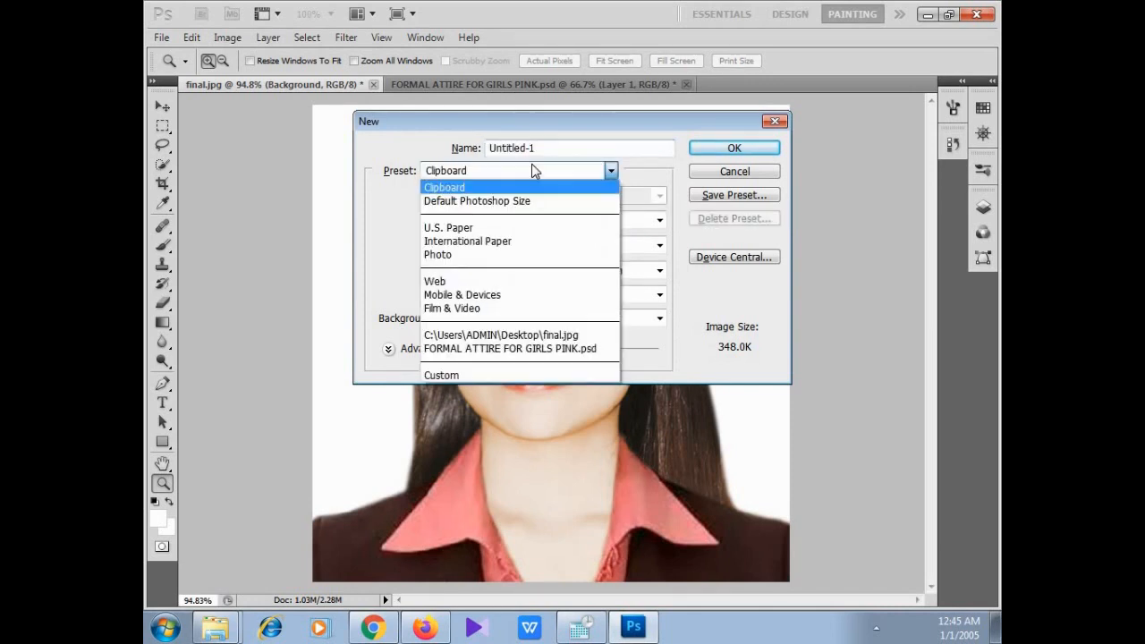
{"action": "left_click", "coordinate": [488, 256]}
{"action": "left_click", "coordinate": [585, 196]}
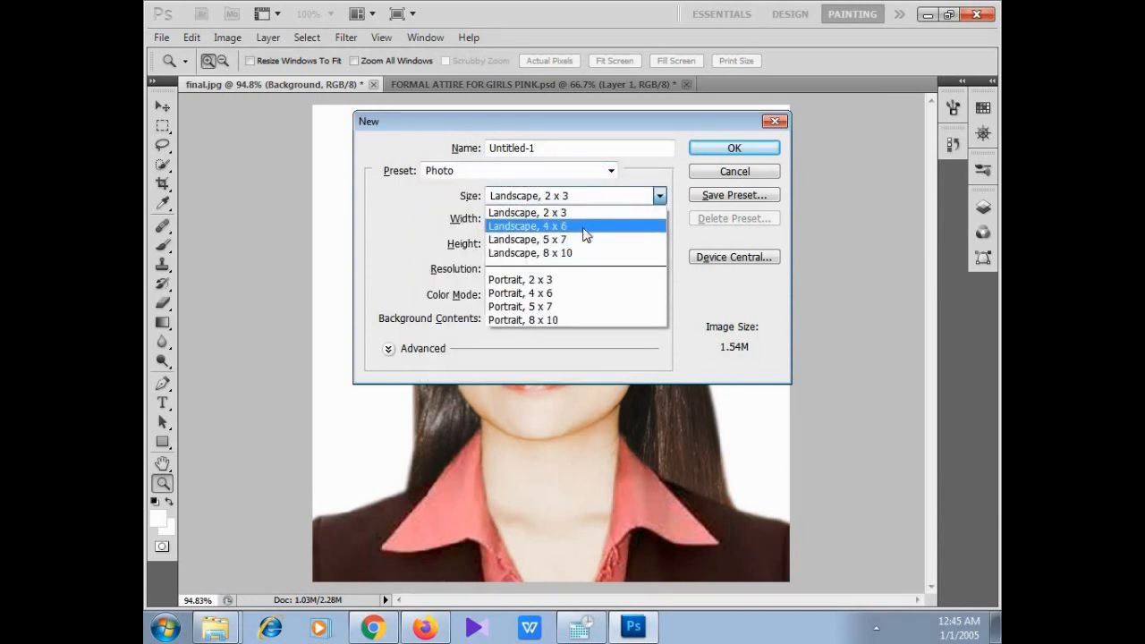
{"action": "left_click", "coordinate": [586, 234]}
{"action": "left_click", "coordinate": [733, 150]}
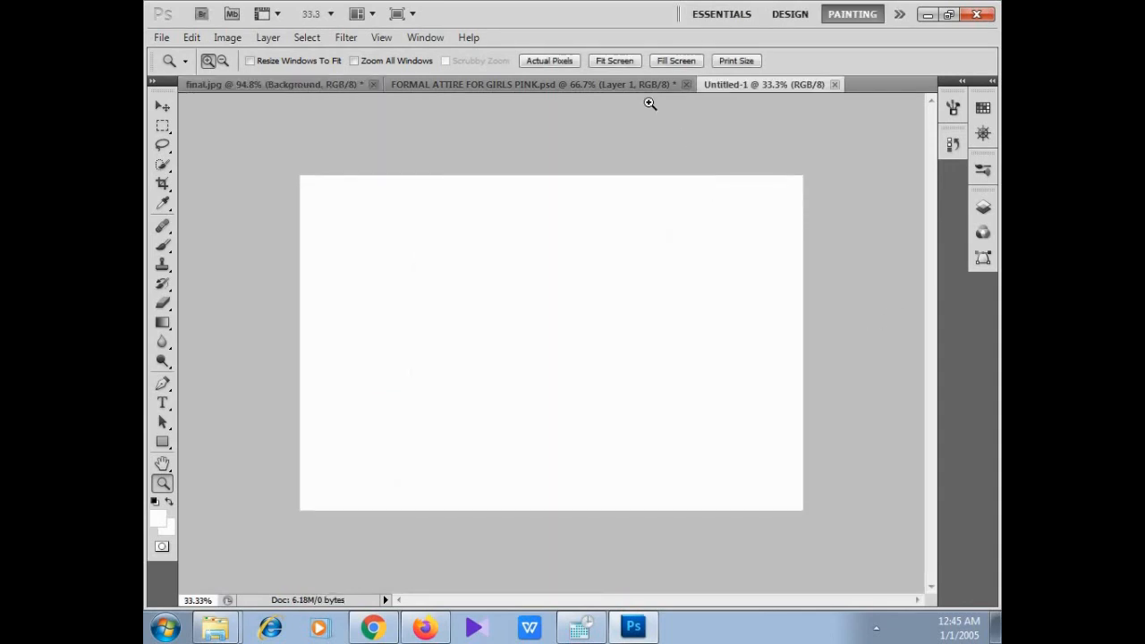
Try to copy the whole final.jpg portrait into the new blank document and undo the paste
{"action": "left_click", "coordinate": [269, 84]}
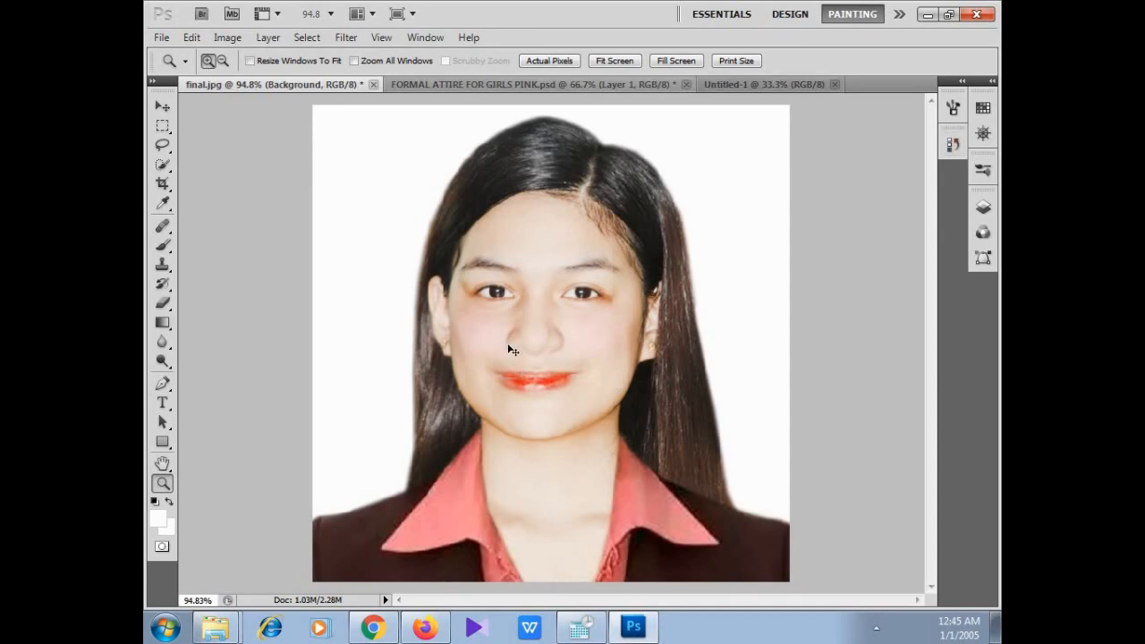
{"action": "key", "text": "ctrl+a"}
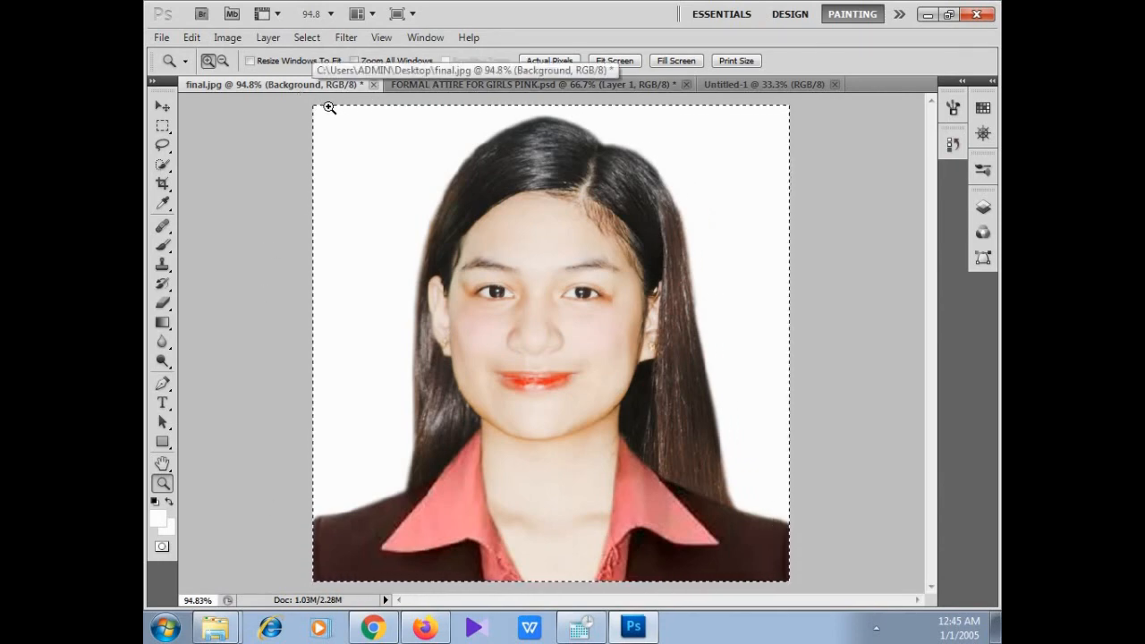
{"action": "left_click", "coordinate": [770, 82]}
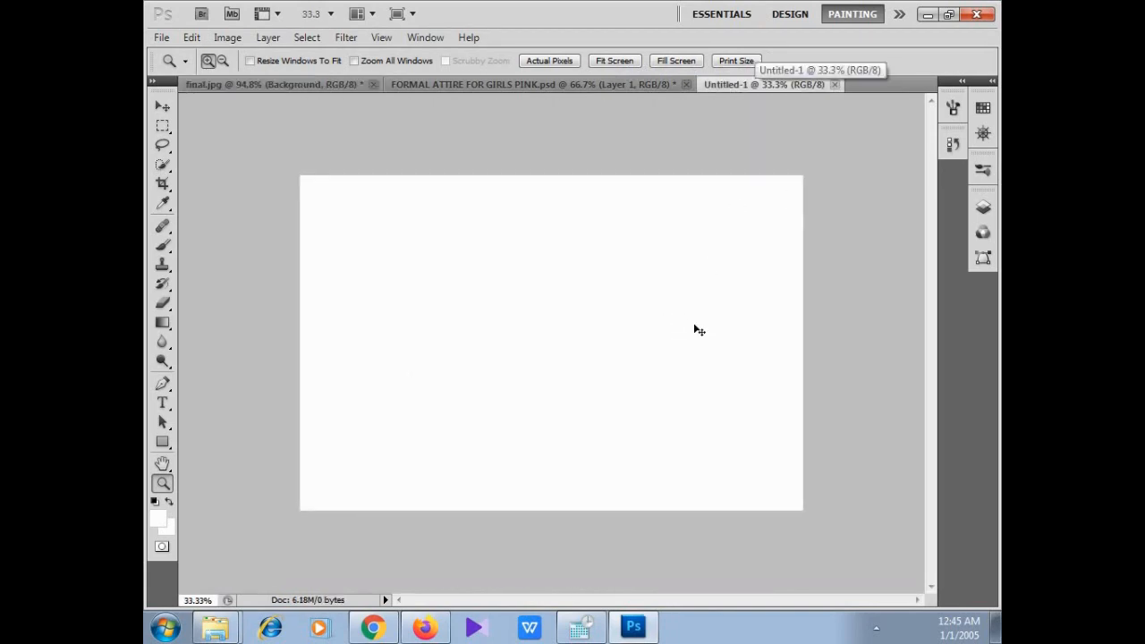
{"action": "key", "text": "ctrl+v"}
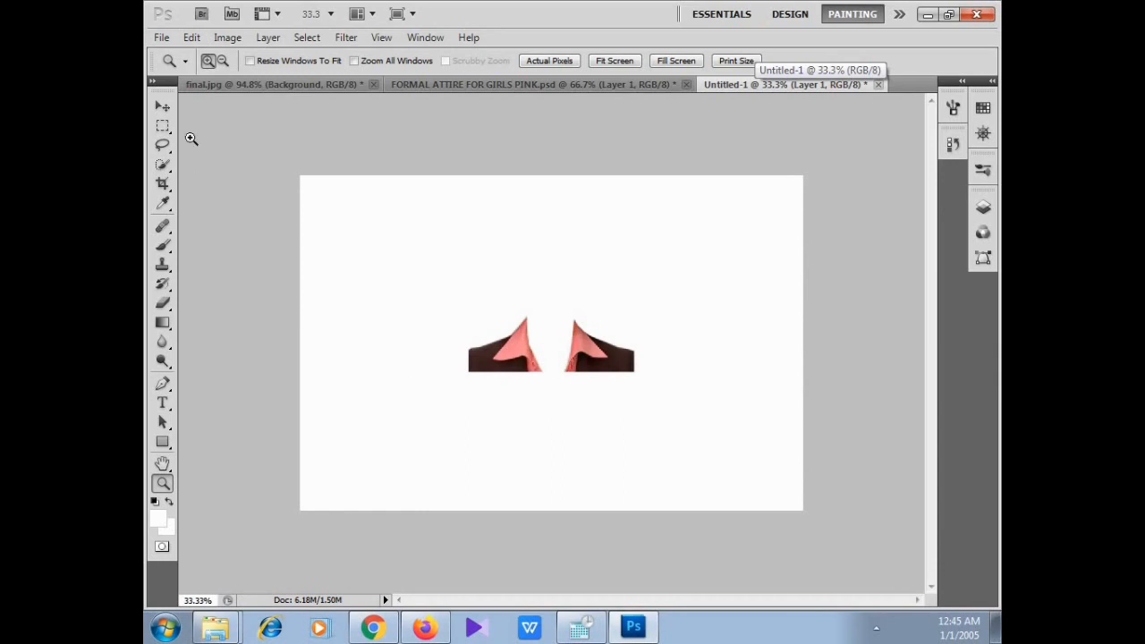
{"action": "left_click", "coordinate": [162, 107]}
{"action": "key", "text": "ctrl+z"}
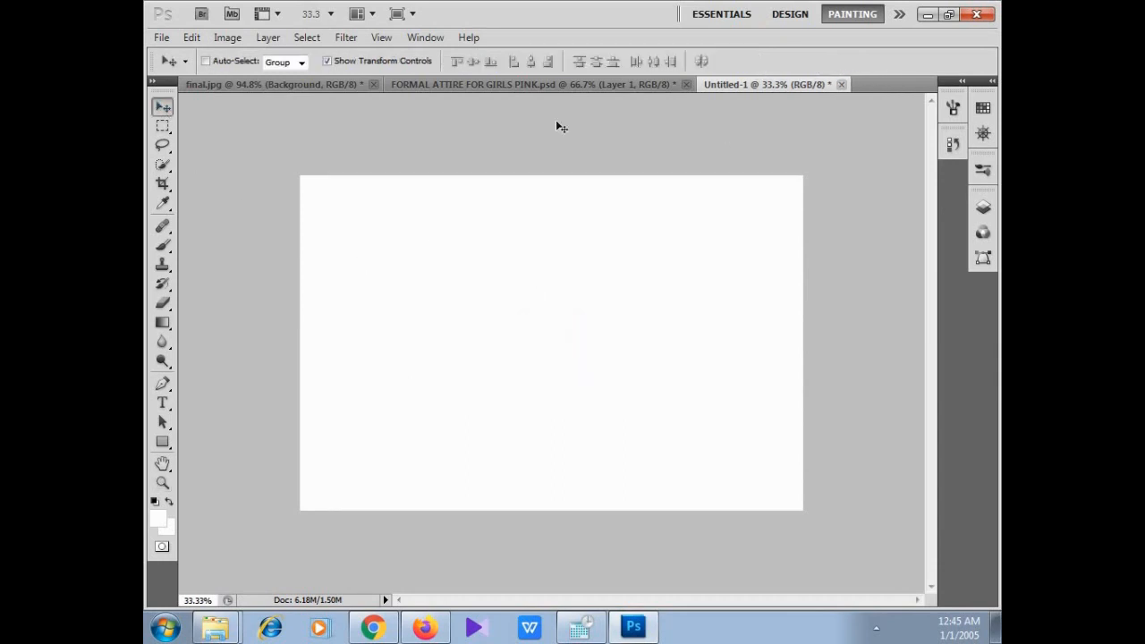
Merge Layer 1 with the Background layer in final.jpg
{"action": "left_click", "coordinate": [267, 81]}
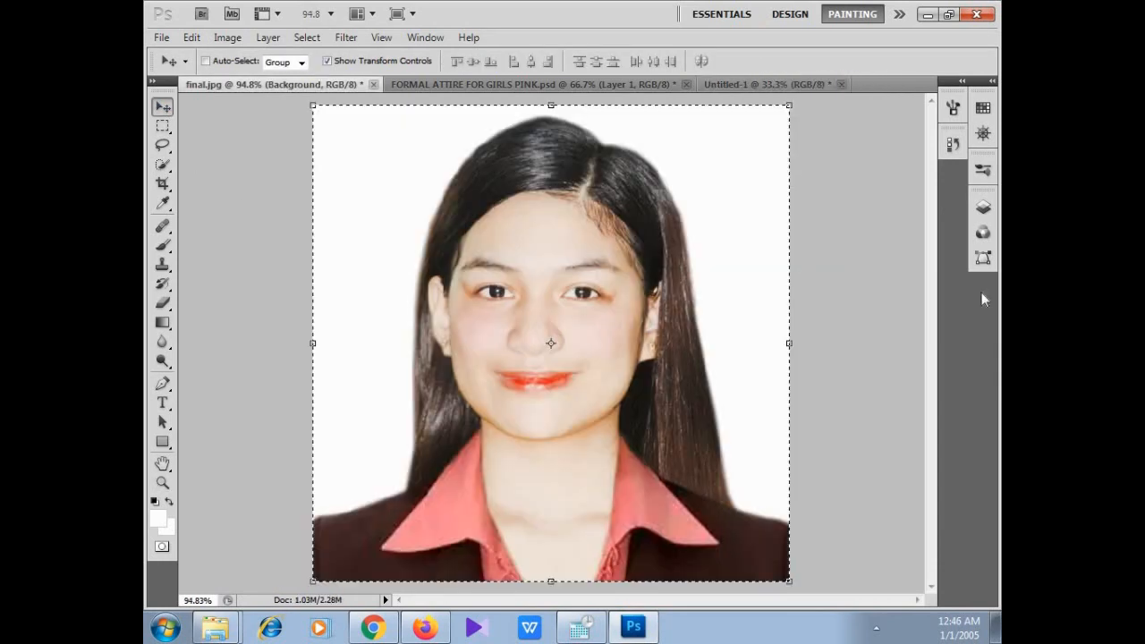
{"action": "left_click", "coordinate": [988, 213]}
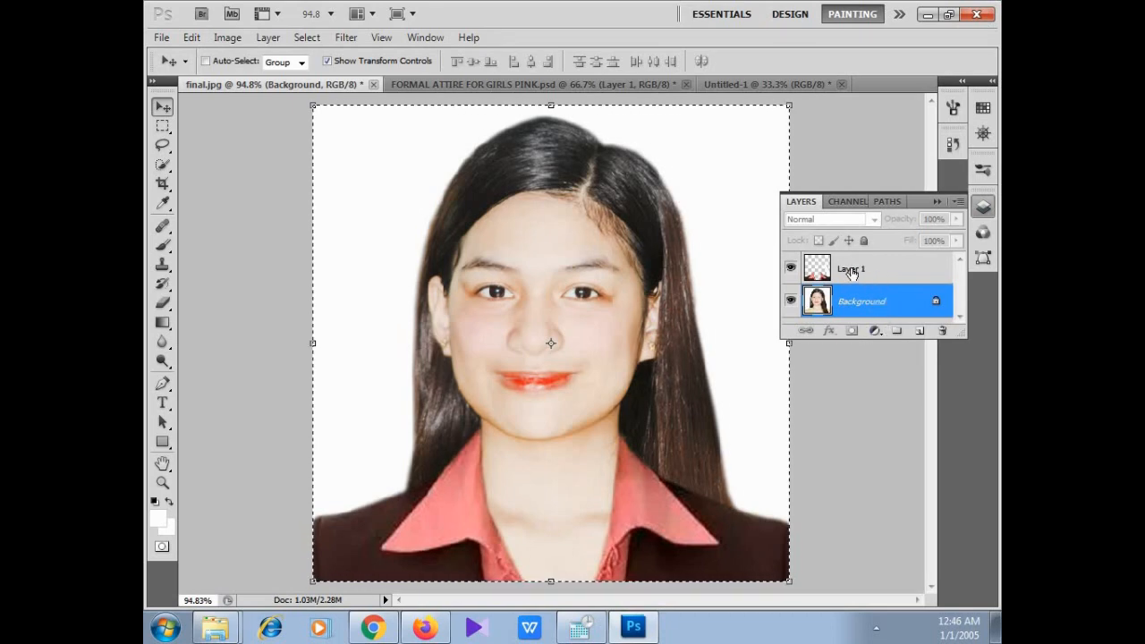
{"action": "left_click", "coordinate": [845, 277]}
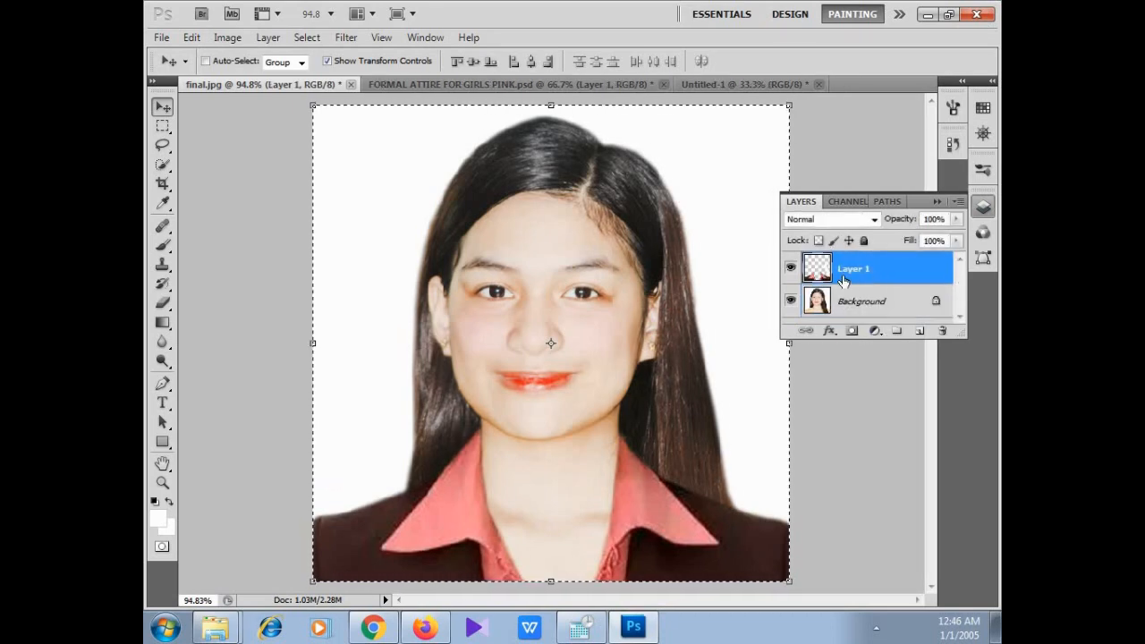
{"action": "left_click", "coordinate": [897, 302], "text": "shift"}
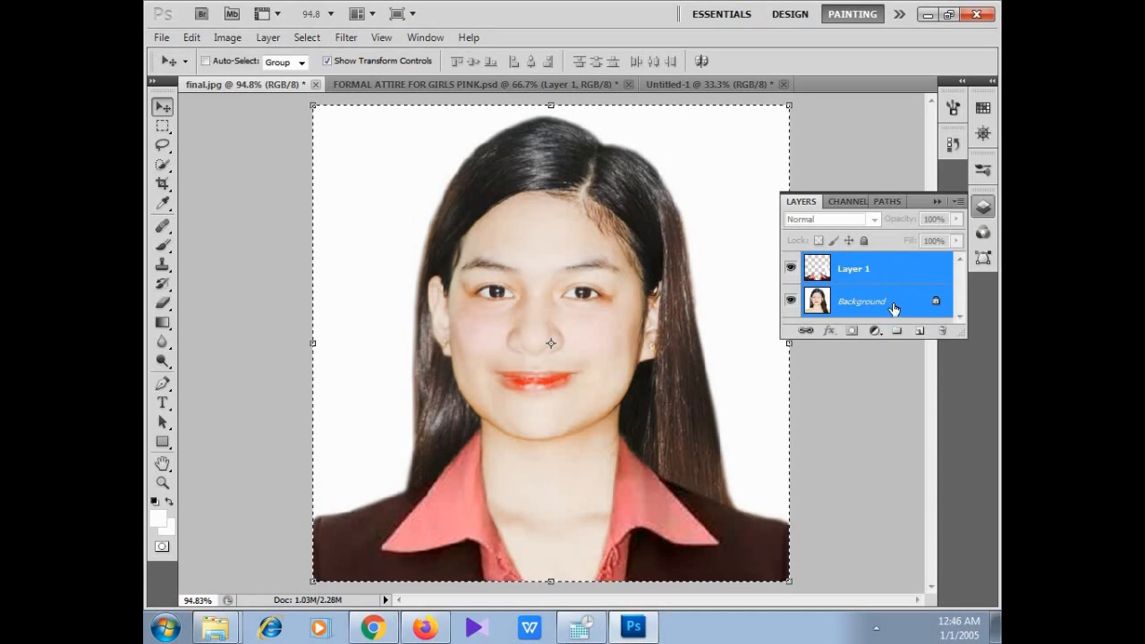
{"action": "left_click_drag", "start_coordinate": [828, 281], "coordinate": [892, 274]}
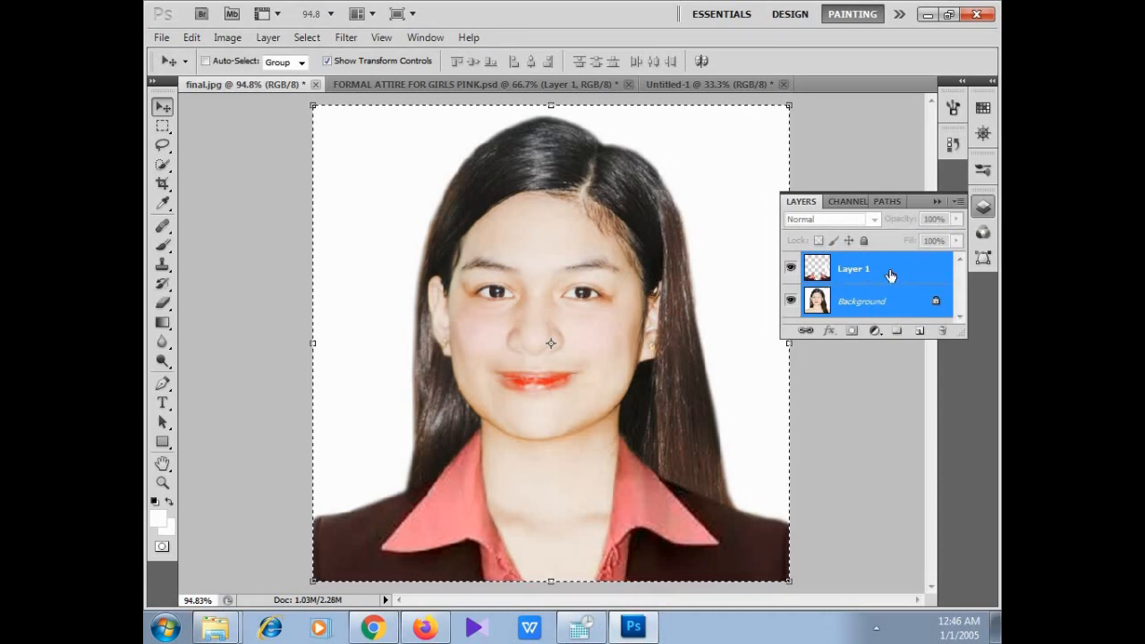
{"action": "right_click", "coordinate": [895, 270]}
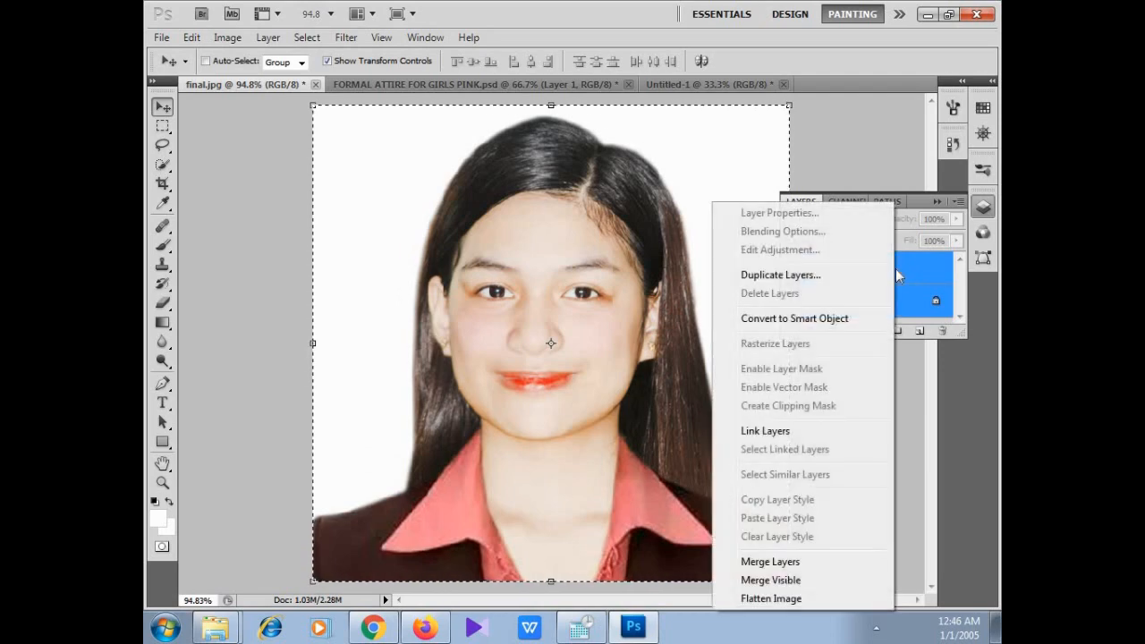
{"action": "left_click", "coordinate": [802, 564]}
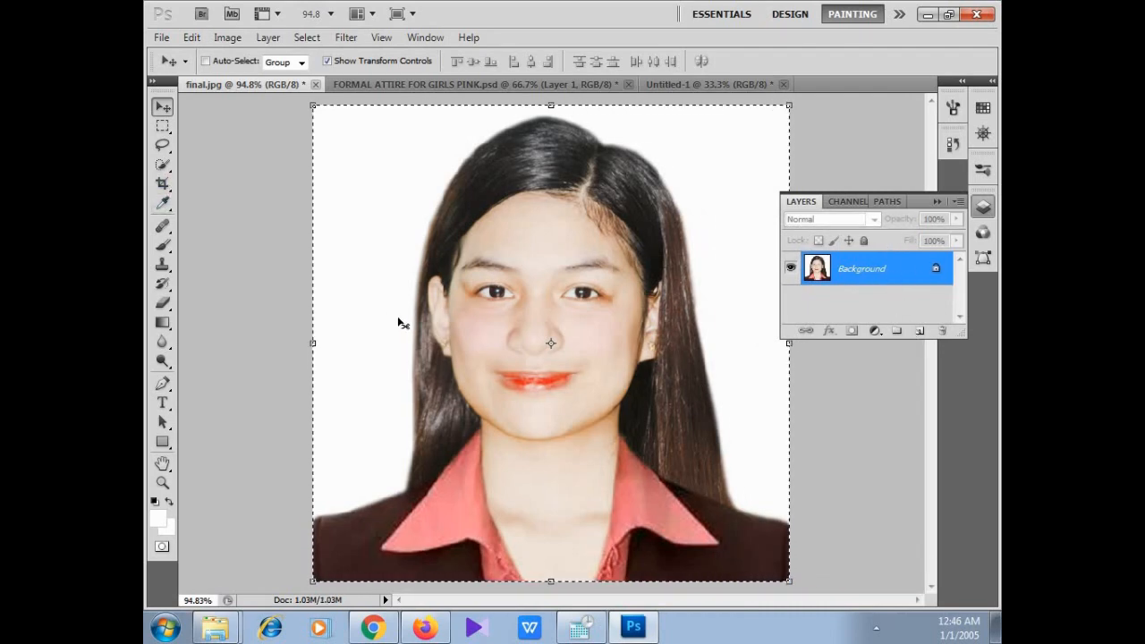
Move the merged portrait from final.jpg into the blank 4 x 6 document and align it with the canvas's upper-left corner
{"action": "left_click_drag", "start_coordinate": [402, 323], "coordinate": [706, 277]}
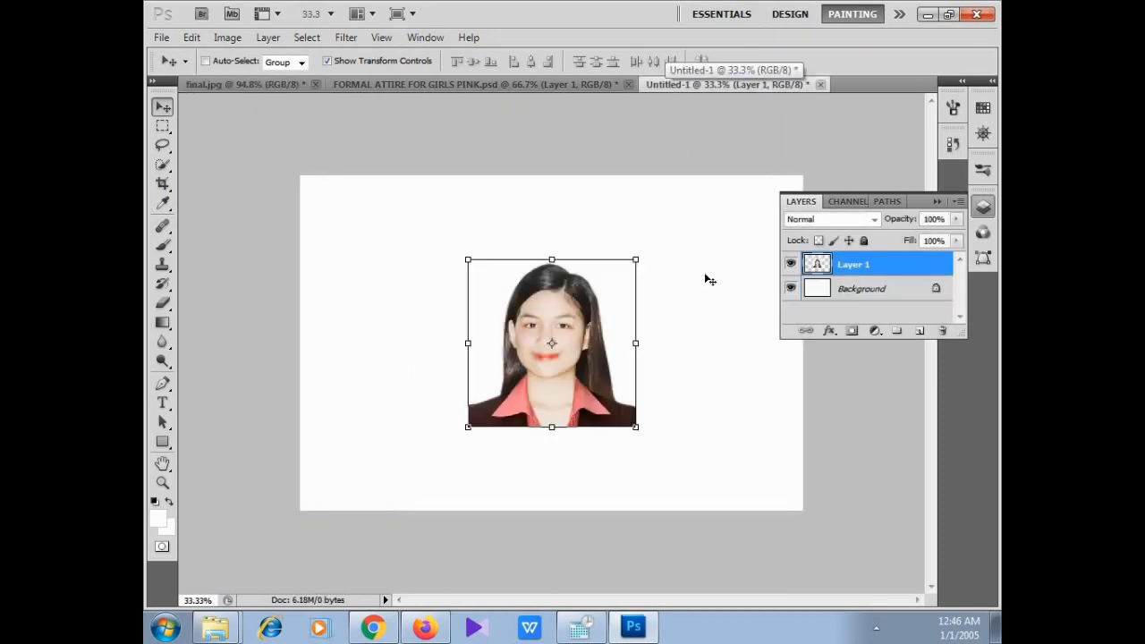
{"action": "left_click", "coordinate": [936, 202]}
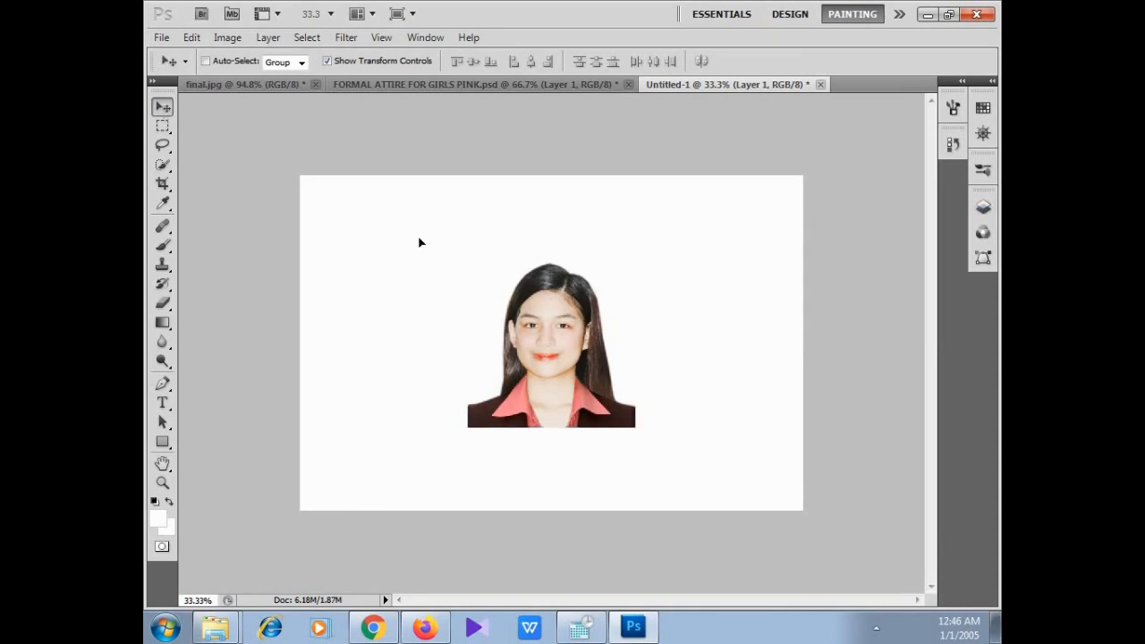
{"action": "left_click_drag", "start_coordinate": [564, 315], "coordinate": [397, 227]}
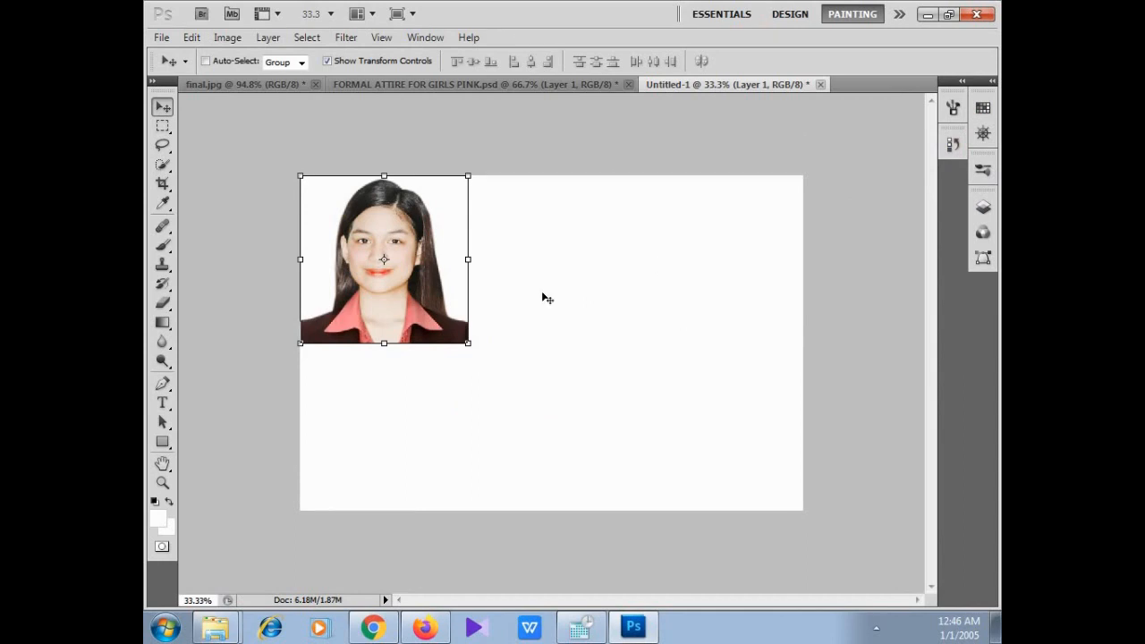
Add a 1 px black Stroke positioned Inside to the portrait layer
{"action": "left_click", "coordinate": [983, 207]}
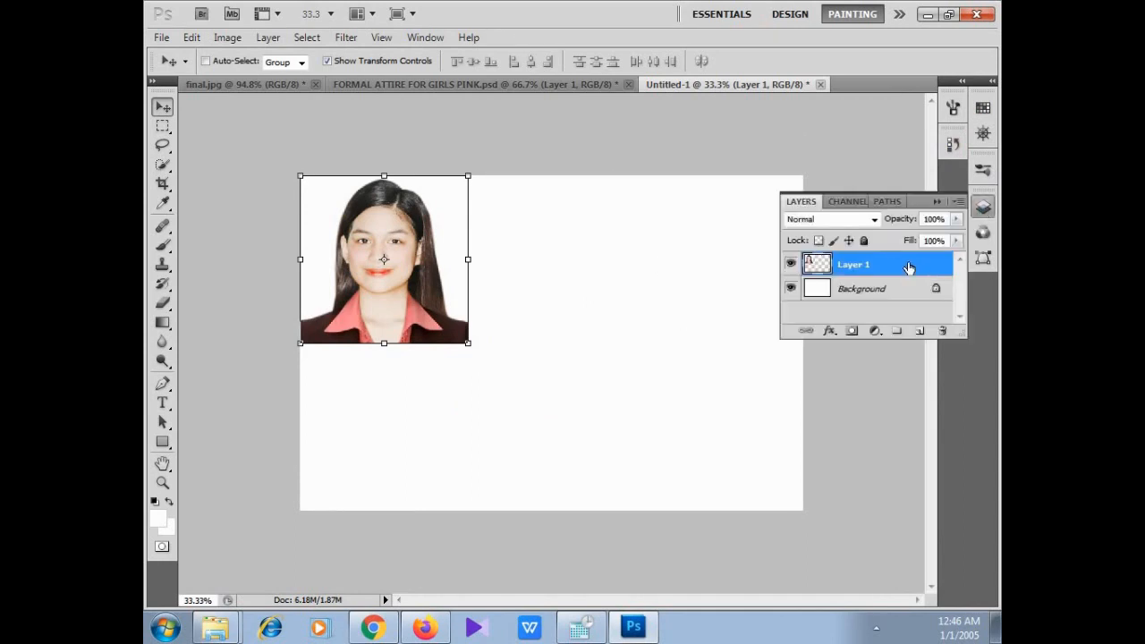
{"action": "double_click", "coordinate": [910, 267]}
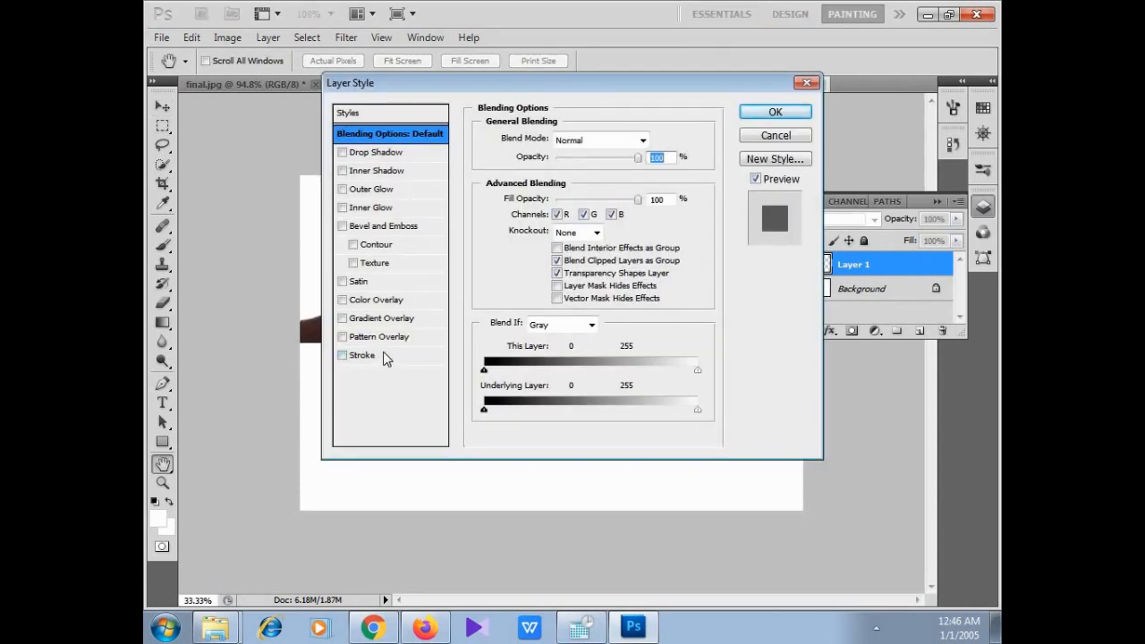
{"action": "left_click", "coordinate": [383, 357]}
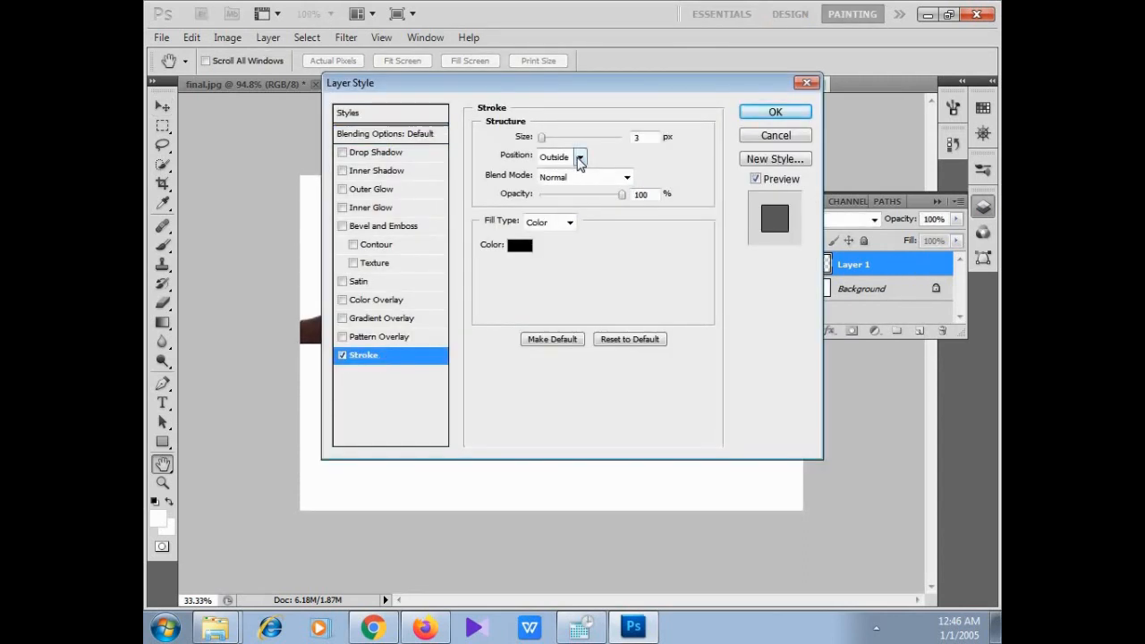
{"action": "left_click", "coordinate": [579, 158]}
{"action": "left_click", "coordinate": [551, 187]}
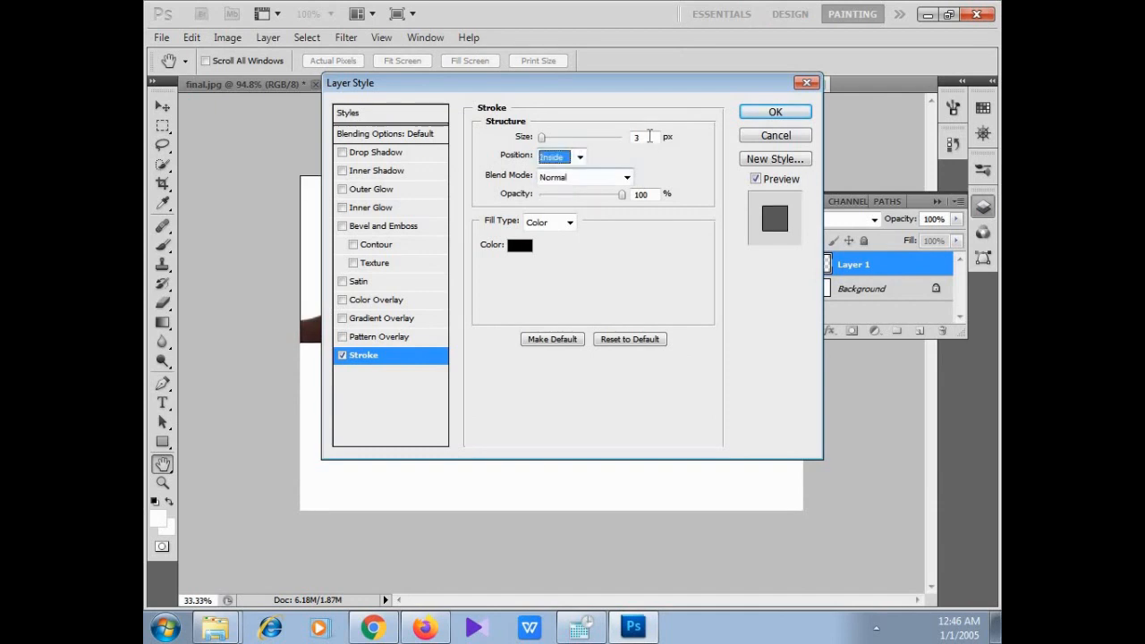
{"action": "left_click", "coordinate": [647, 136]}
{"action": "type", "text": "1"}
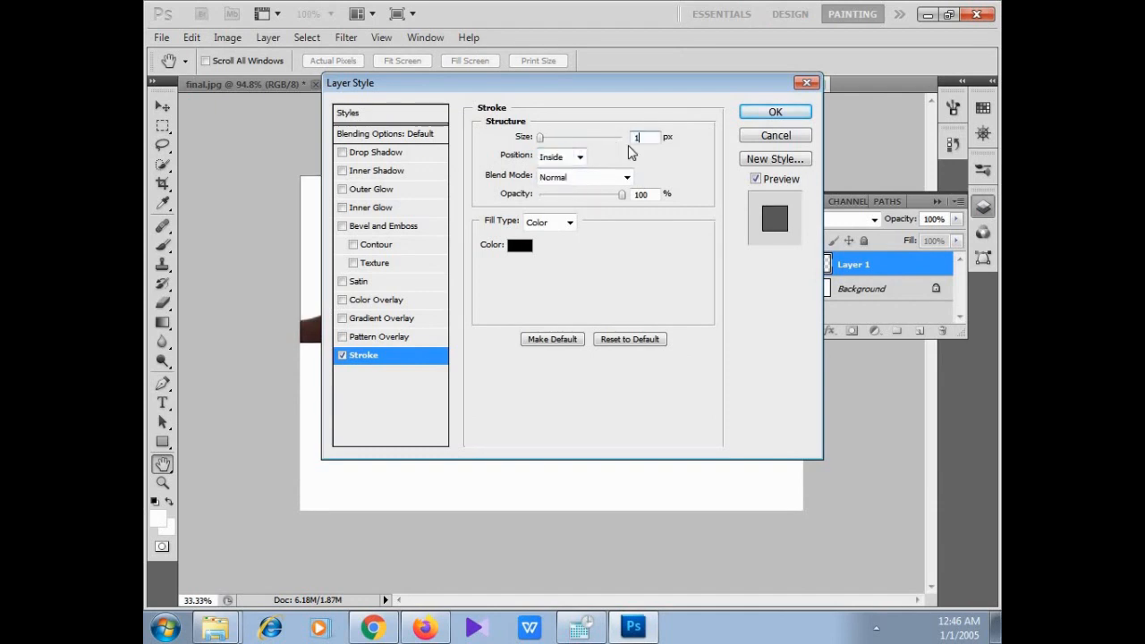
{"action": "left_click", "coordinate": [775, 113]}
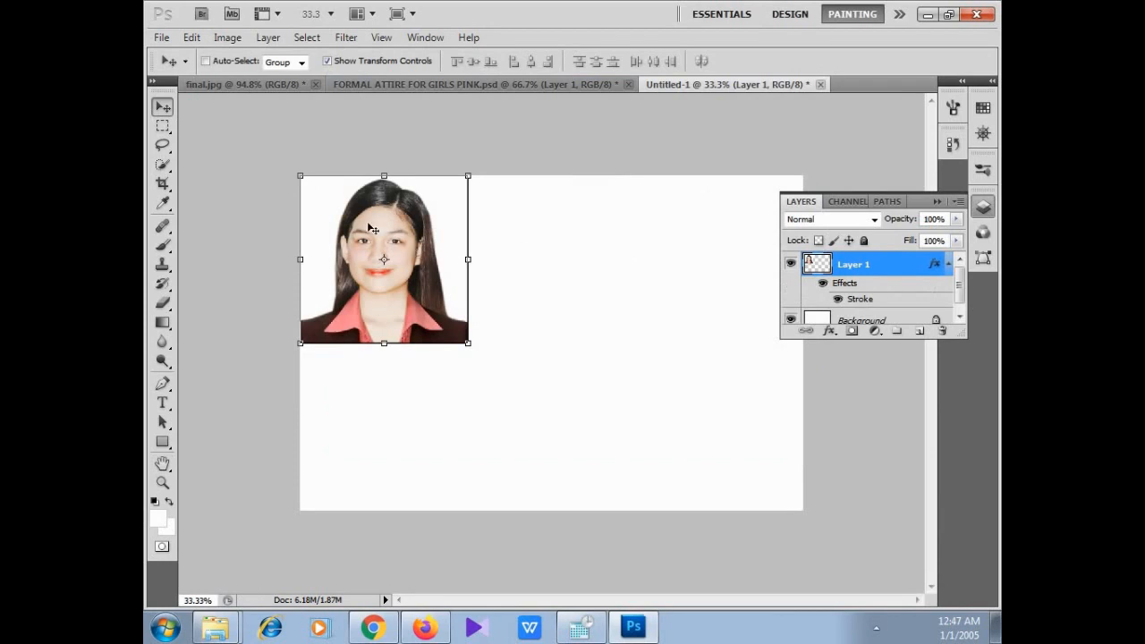
Duplicate the bordered portrait four times edge to edge across the 4 x 6 sheet, leaving the lower-right cell empty
{"action": "left_click_drag", "start_coordinate": [371, 228], "coordinate": [362, 396], "text": "alt"}
{"action": "left_click_drag", "start_coordinate": [362, 395], "coordinate": [529, 229], "text": "alt"}
{"action": "left_click_drag", "start_coordinate": [528, 229], "coordinate": [530, 484], "text": "alt"}
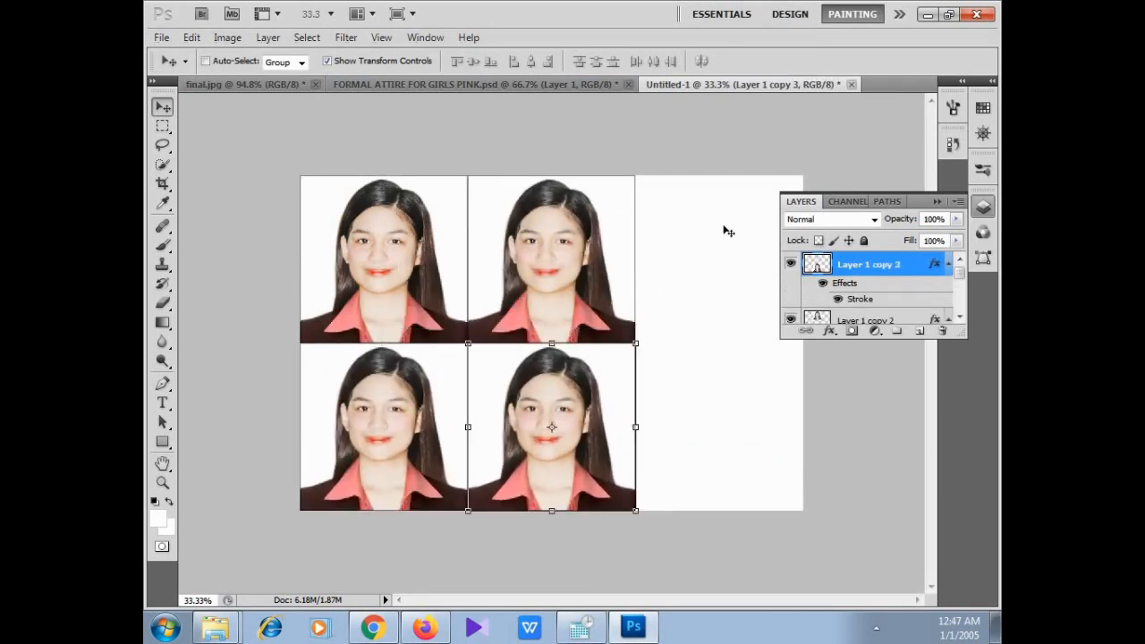
{"action": "left_click_drag", "start_coordinate": [532, 411], "coordinate": [700, 244], "text": "alt"}
{"action": "left_click", "coordinate": [936, 202]}
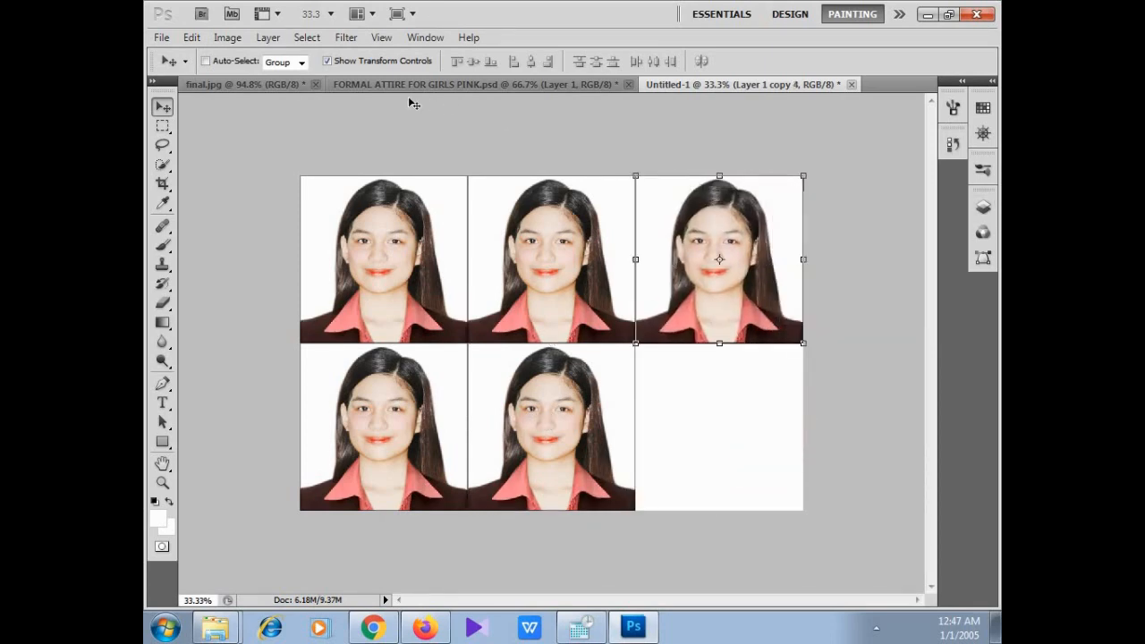
Crop the whole portrait in final.jpg to 1 x 1 inch at 300 pixels/inch
{"action": "left_click", "coordinate": [251, 84]}
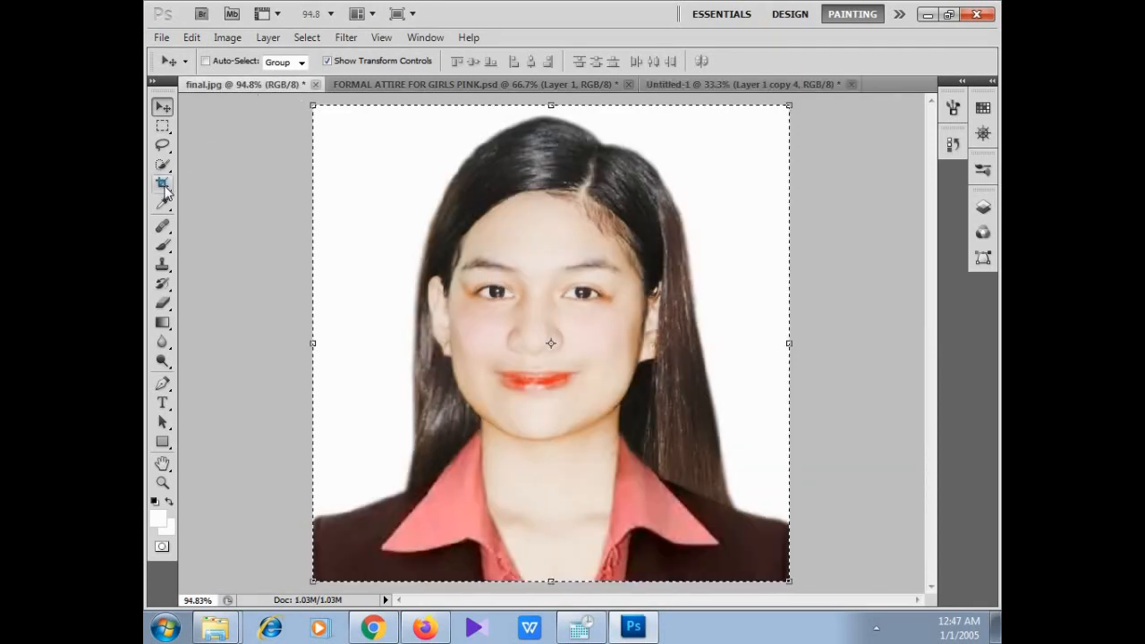
{"action": "left_click", "coordinate": [162, 184]}
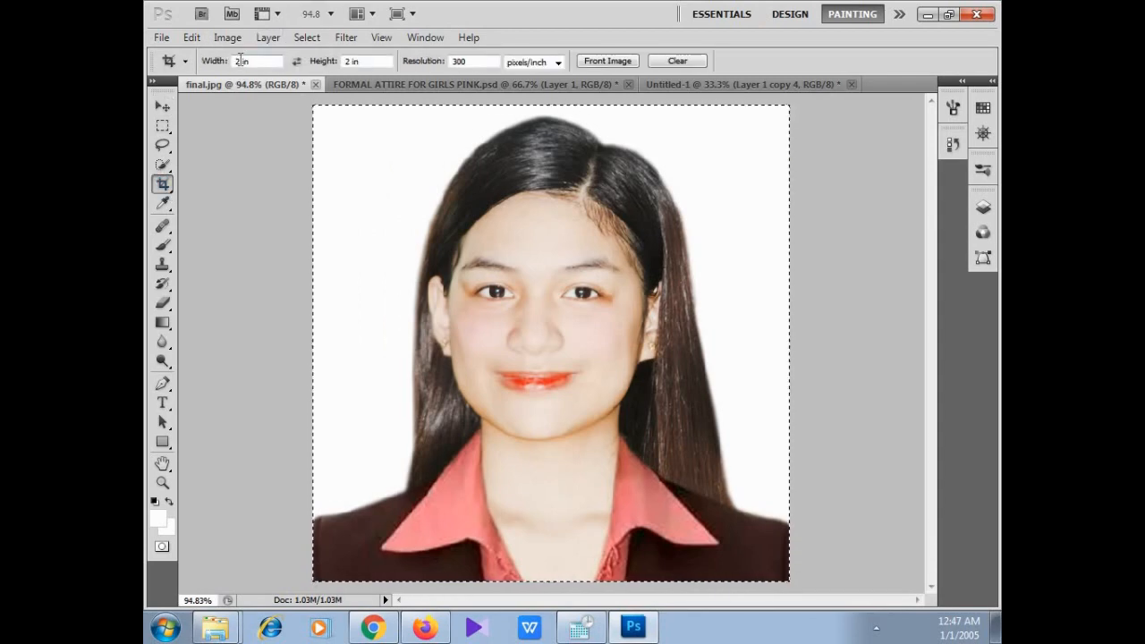
{"action": "left_click", "coordinate": [241, 61]}
{"action": "key", "text": "BackSpace"}
{"action": "type", "text": "1"}
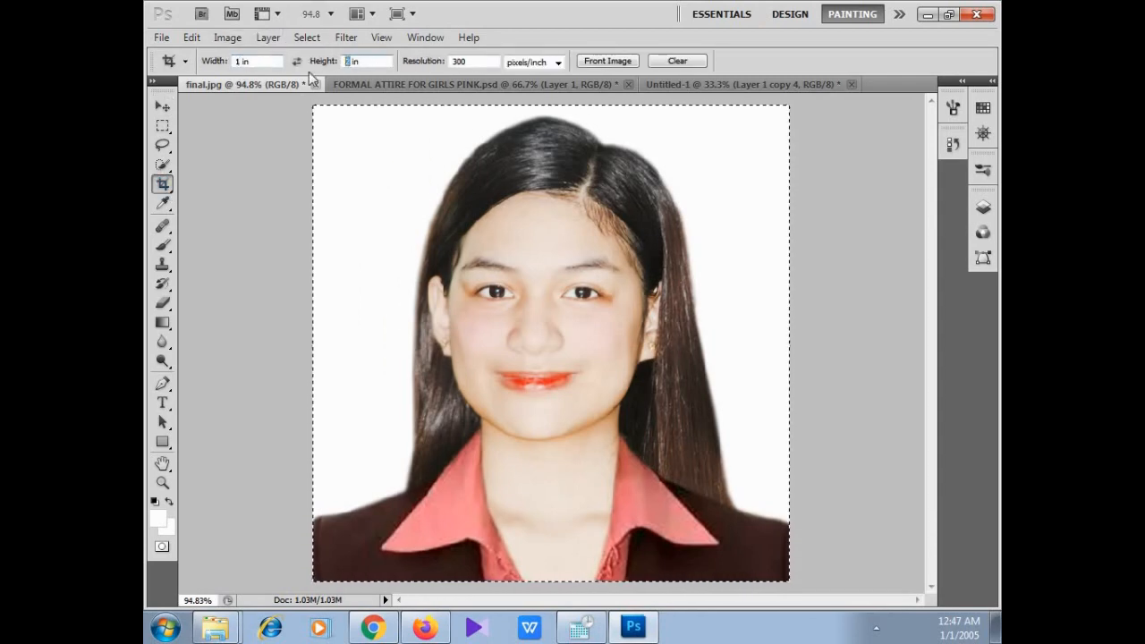
{"action": "left_click_drag", "start_coordinate": [314, 111], "coordinate": [993, 631]}
{"action": "key", "text": "Return"}
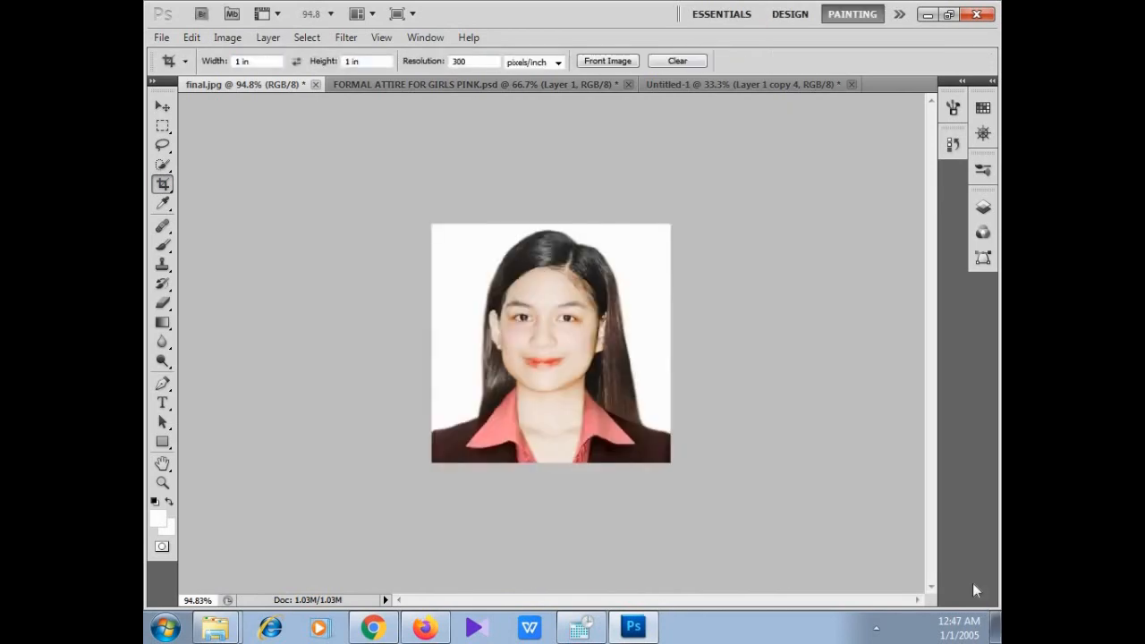
Copy the small portrait from final.jpg into the 4 x 6 sheet and place it in the upper-left corner of the empty cell
{"action": "key", "text": "ctrl+a"}
{"action": "left_click", "coordinate": [779, 85]}
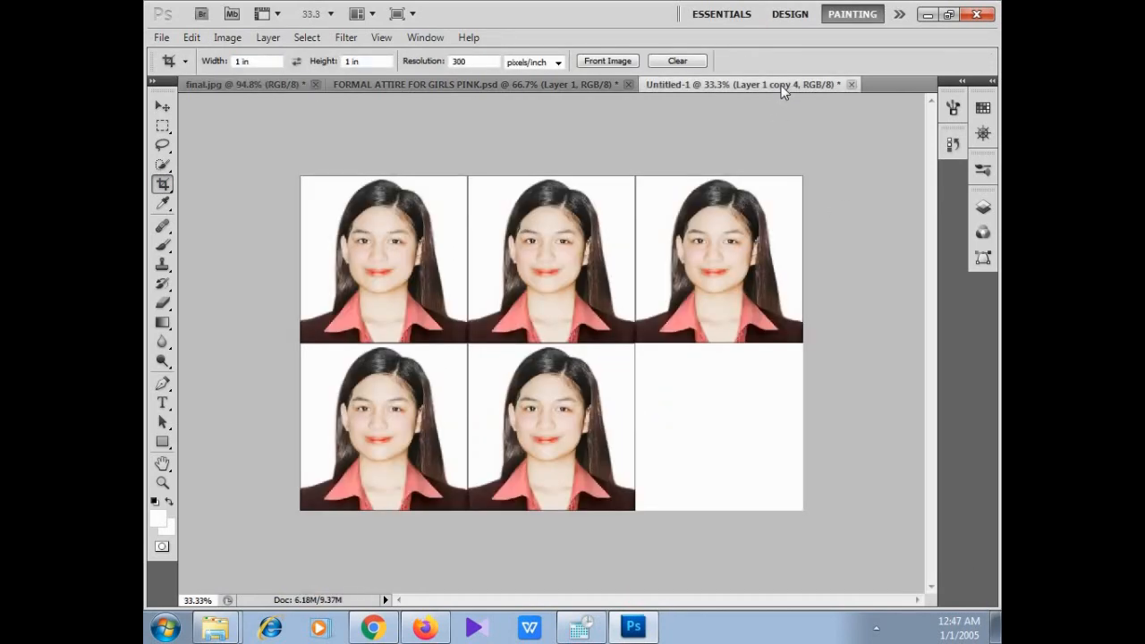
{"action": "key", "text": "ctrl+v"}
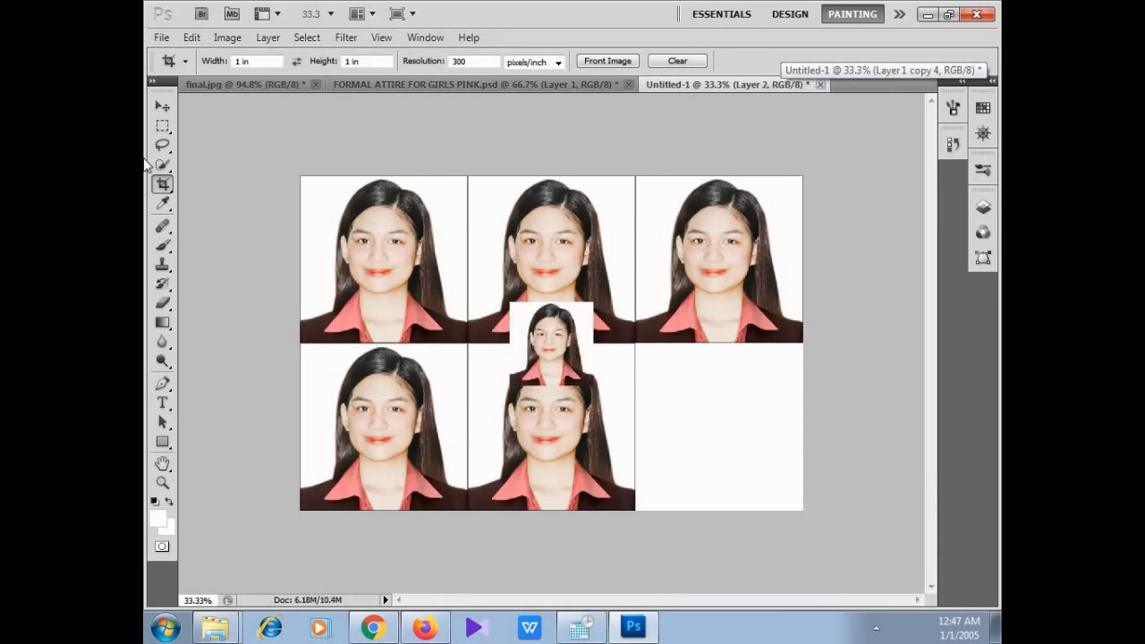
{"action": "left_click", "coordinate": [163, 108]}
{"action": "left_click_drag", "start_coordinate": [536, 330], "coordinate": [650, 366]}
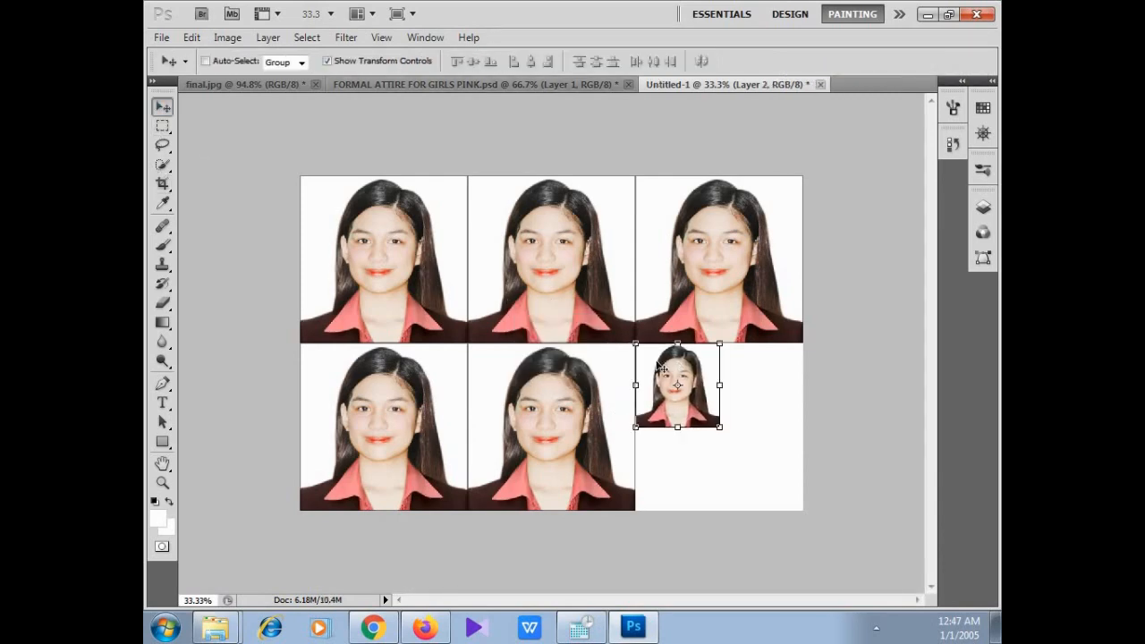
Add a black Stroke of 1 px positioned Inside to the small portrait layer
{"action": "left_click", "coordinate": [983, 207]}
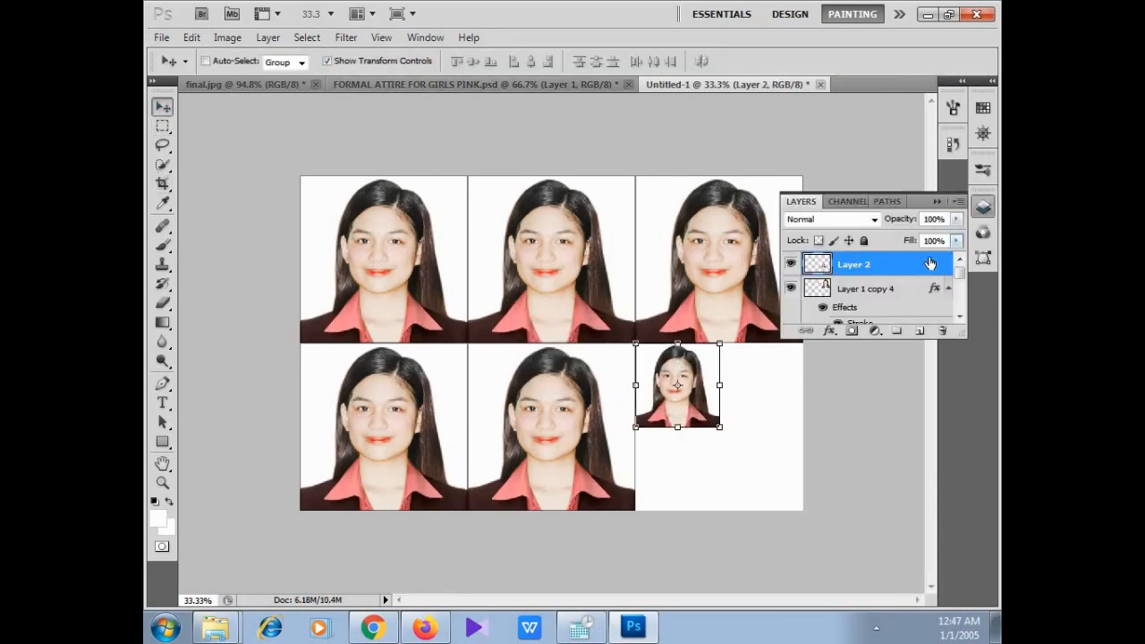
{"action": "double_click", "coordinate": [857, 274]}
{"action": "left_click", "coordinate": [399, 356]}
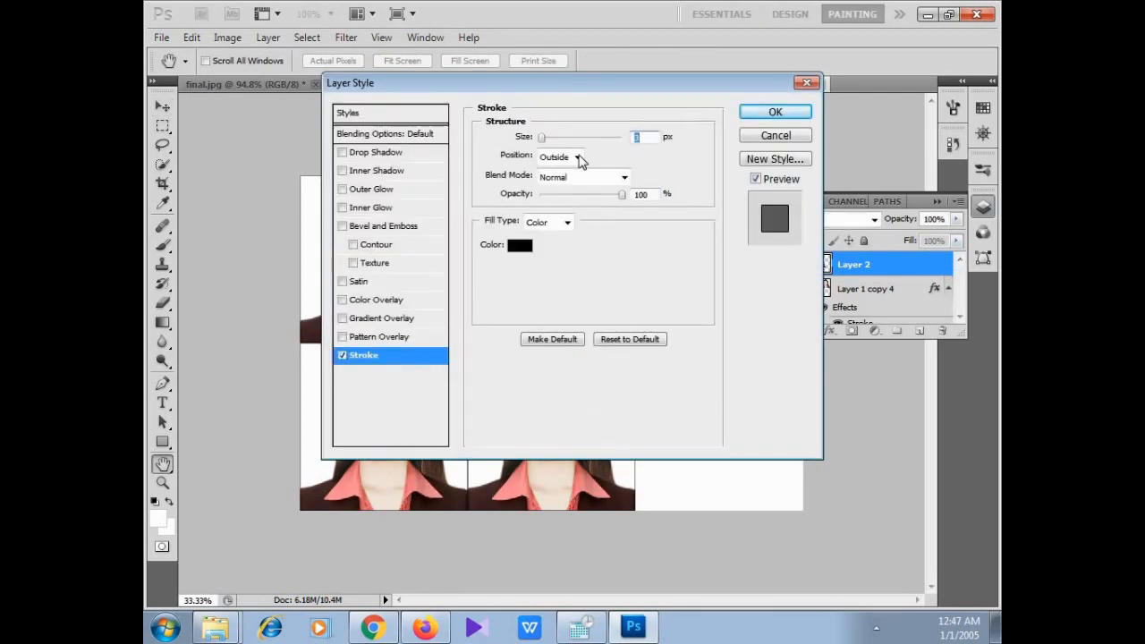
{"action": "left_click", "coordinate": [577, 157]}
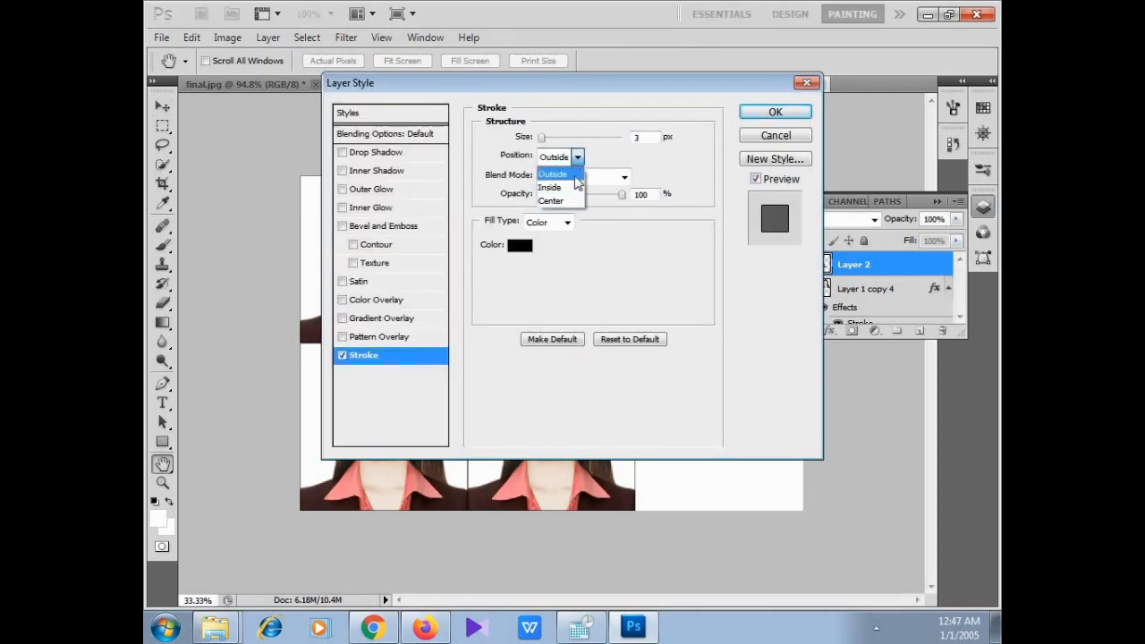
{"action": "left_click", "coordinate": [577, 188]}
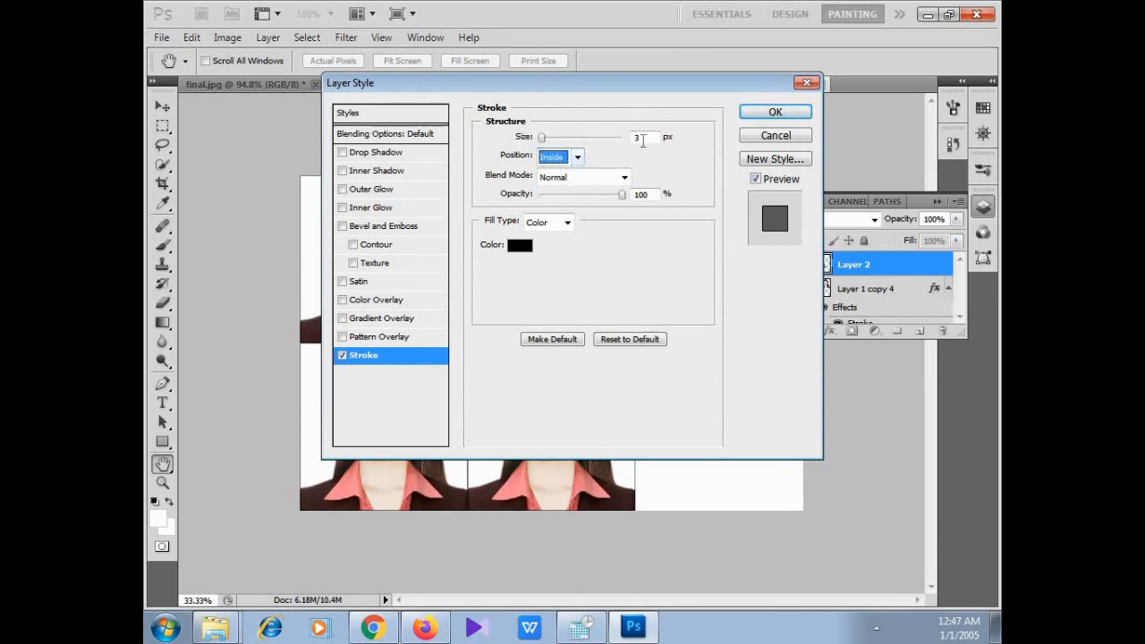
{"action": "double_click", "coordinate": [637, 137]}
{"action": "type", "text": "1"}
{"action": "key", "text": "Return"}
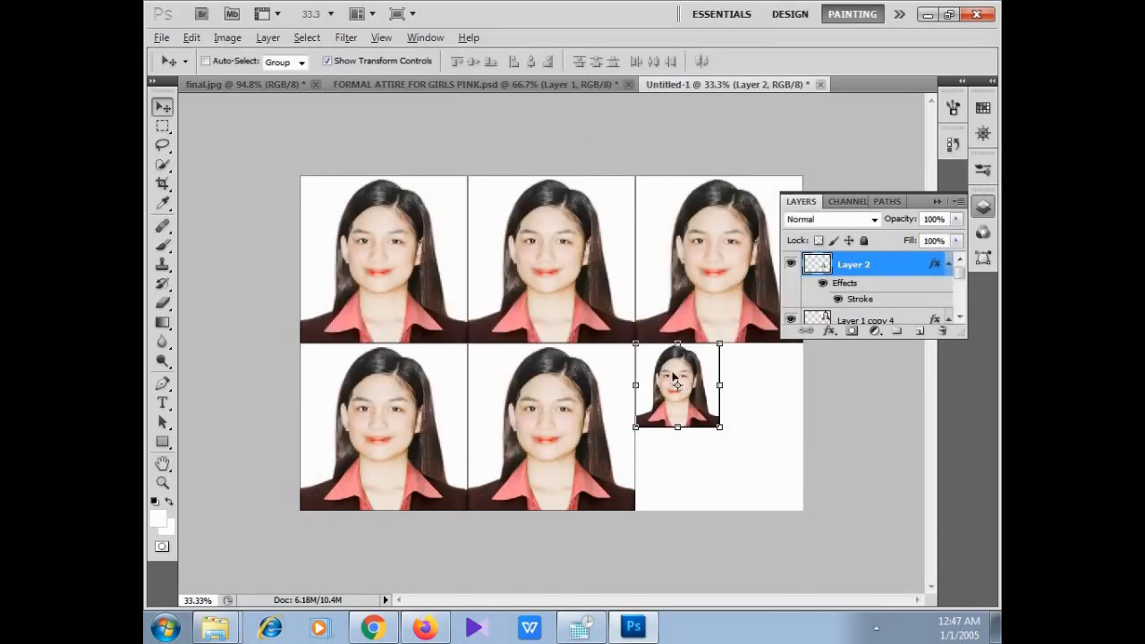
Duplicate the small bordered portrait three times to fill the sheet's lower-right cell as a 2-by-2 block
{"action": "left_click_drag", "start_coordinate": [662, 371], "coordinate": [735, 357]}
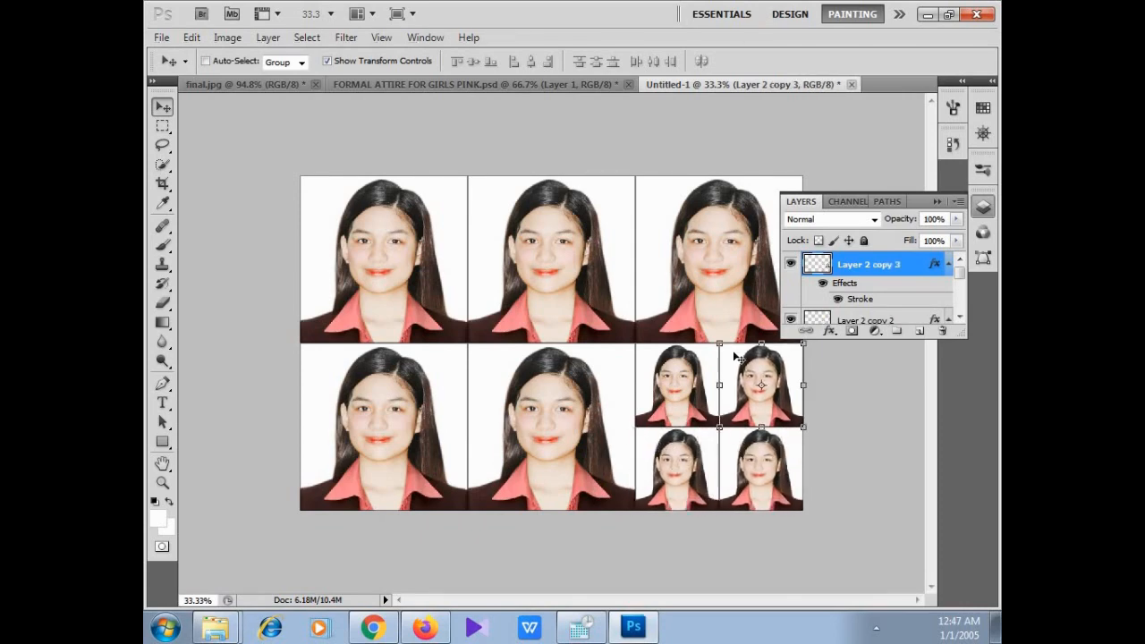
{"action": "left_click", "coordinate": [937, 202]}
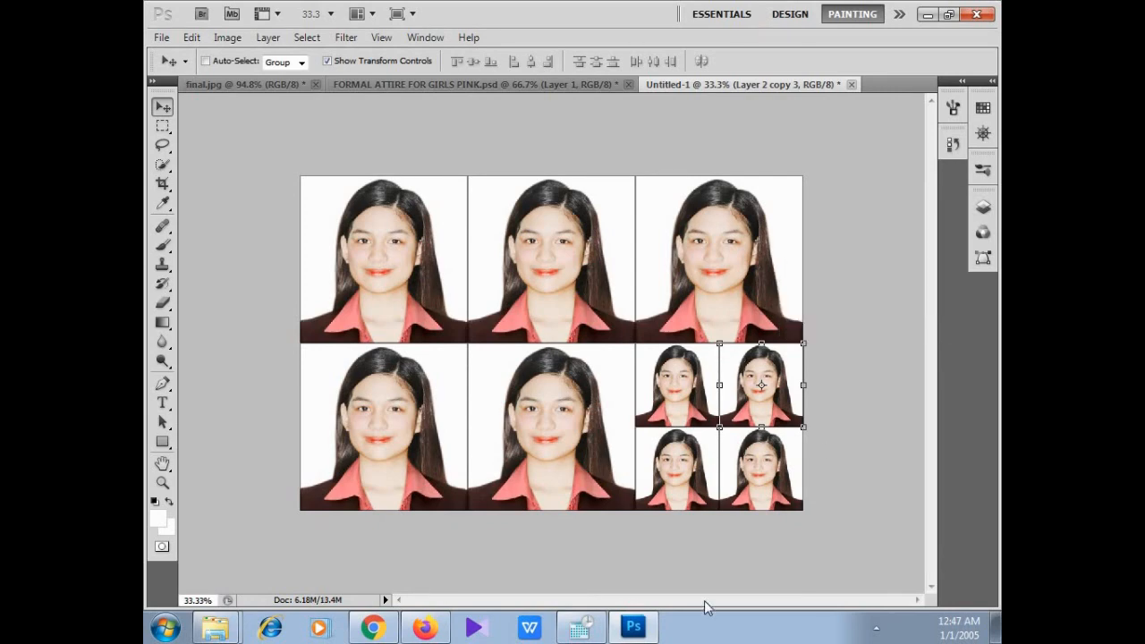